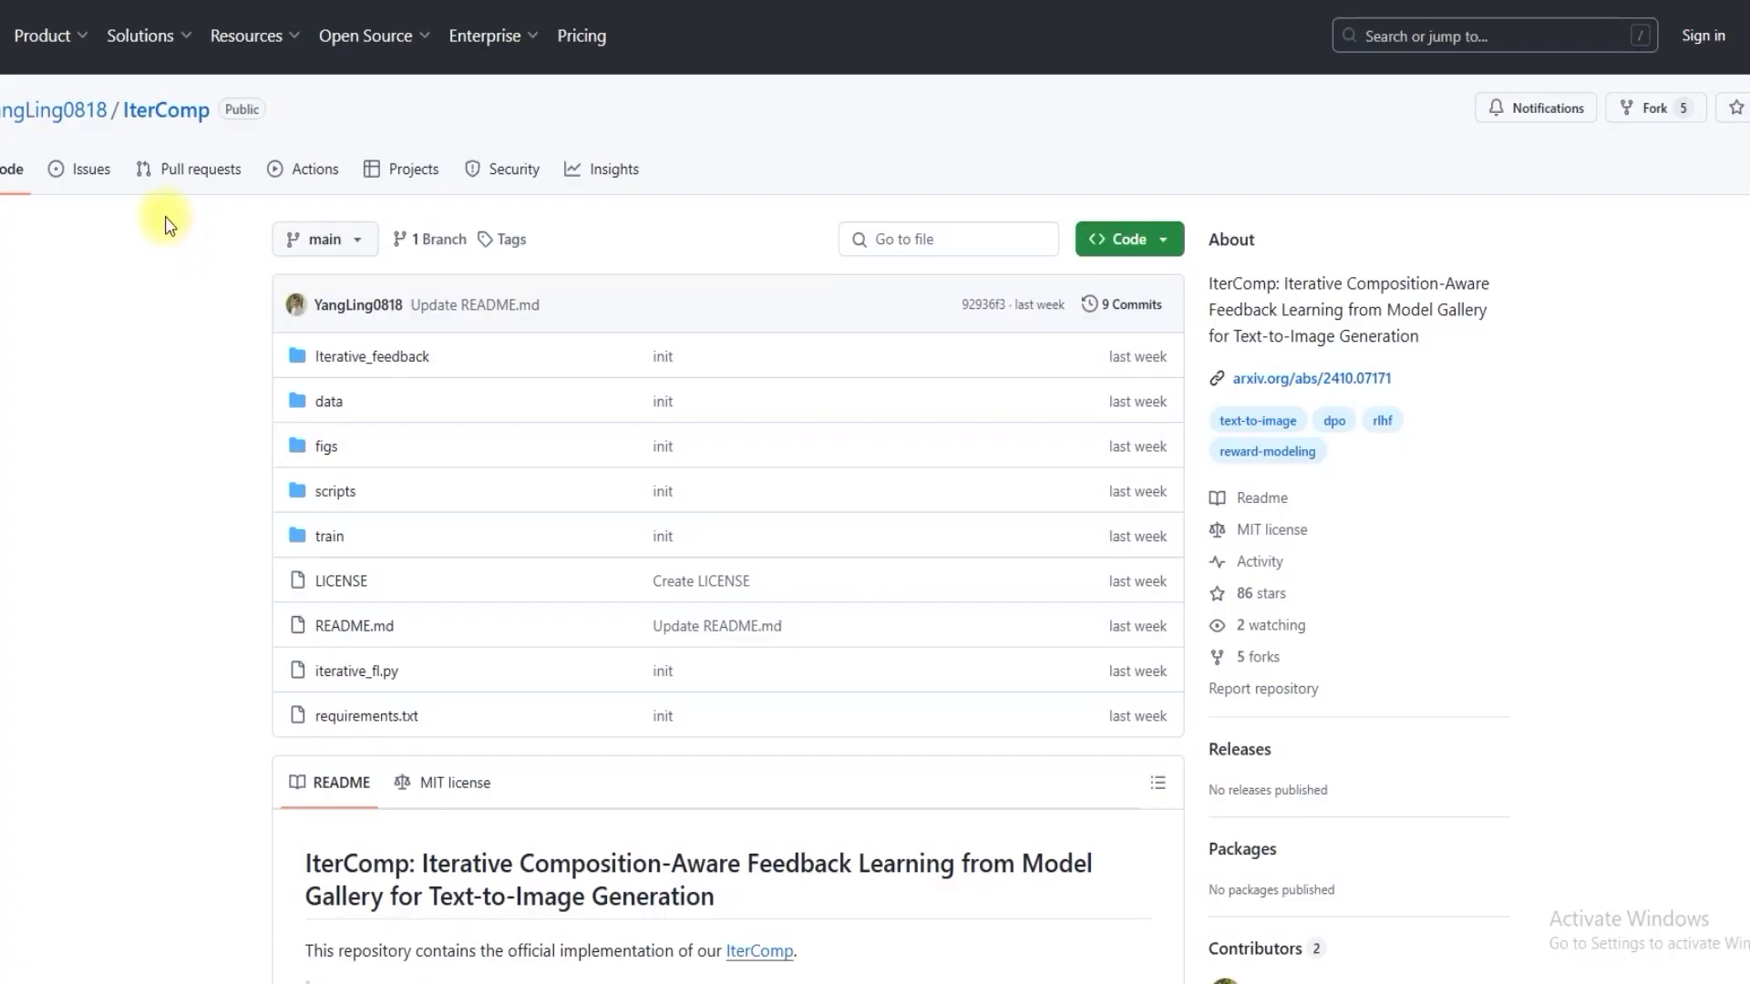
Look through the IterComp repository page and its README introduction.
scroll(165, 225, "down", 3)
left_click_drag(305, 535, 415, 537)
scroll(412, 540, "down", 2)
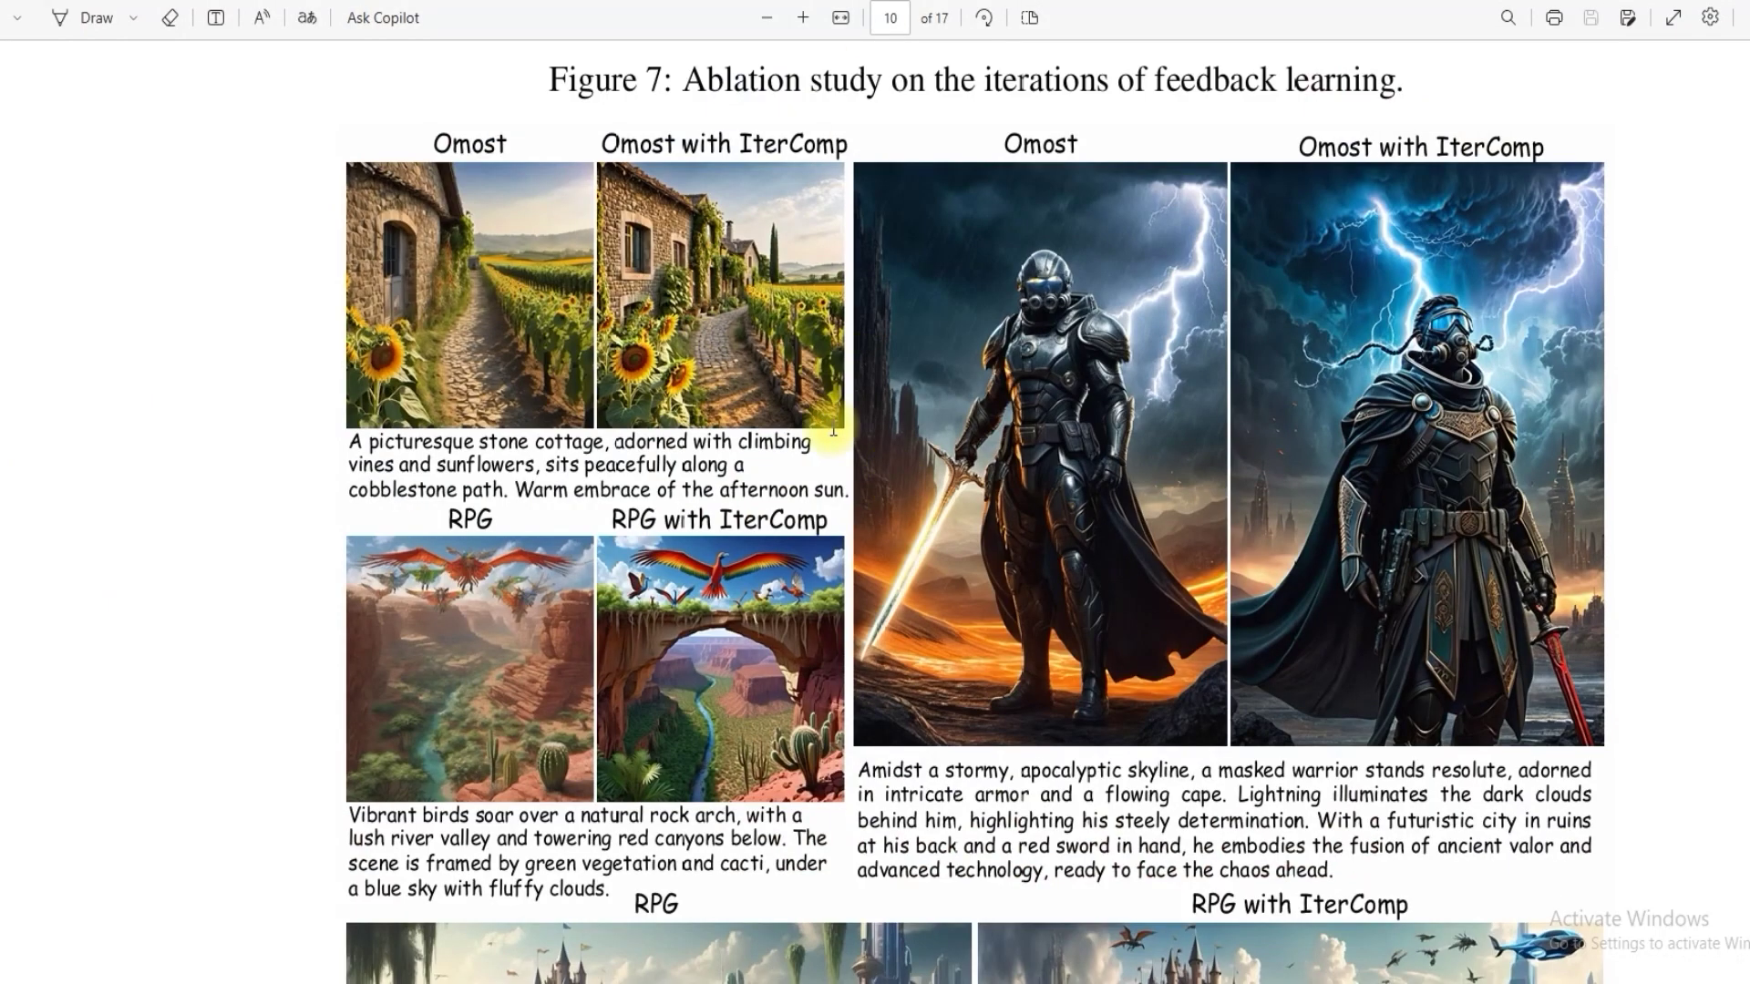
Examine the Omost and RPG sample images with and without IterComp on page 10 of the paper, highlighting the Omost heading.
scroll(833, 426, "up", 3)
scroll(833, 426, "down", 2)
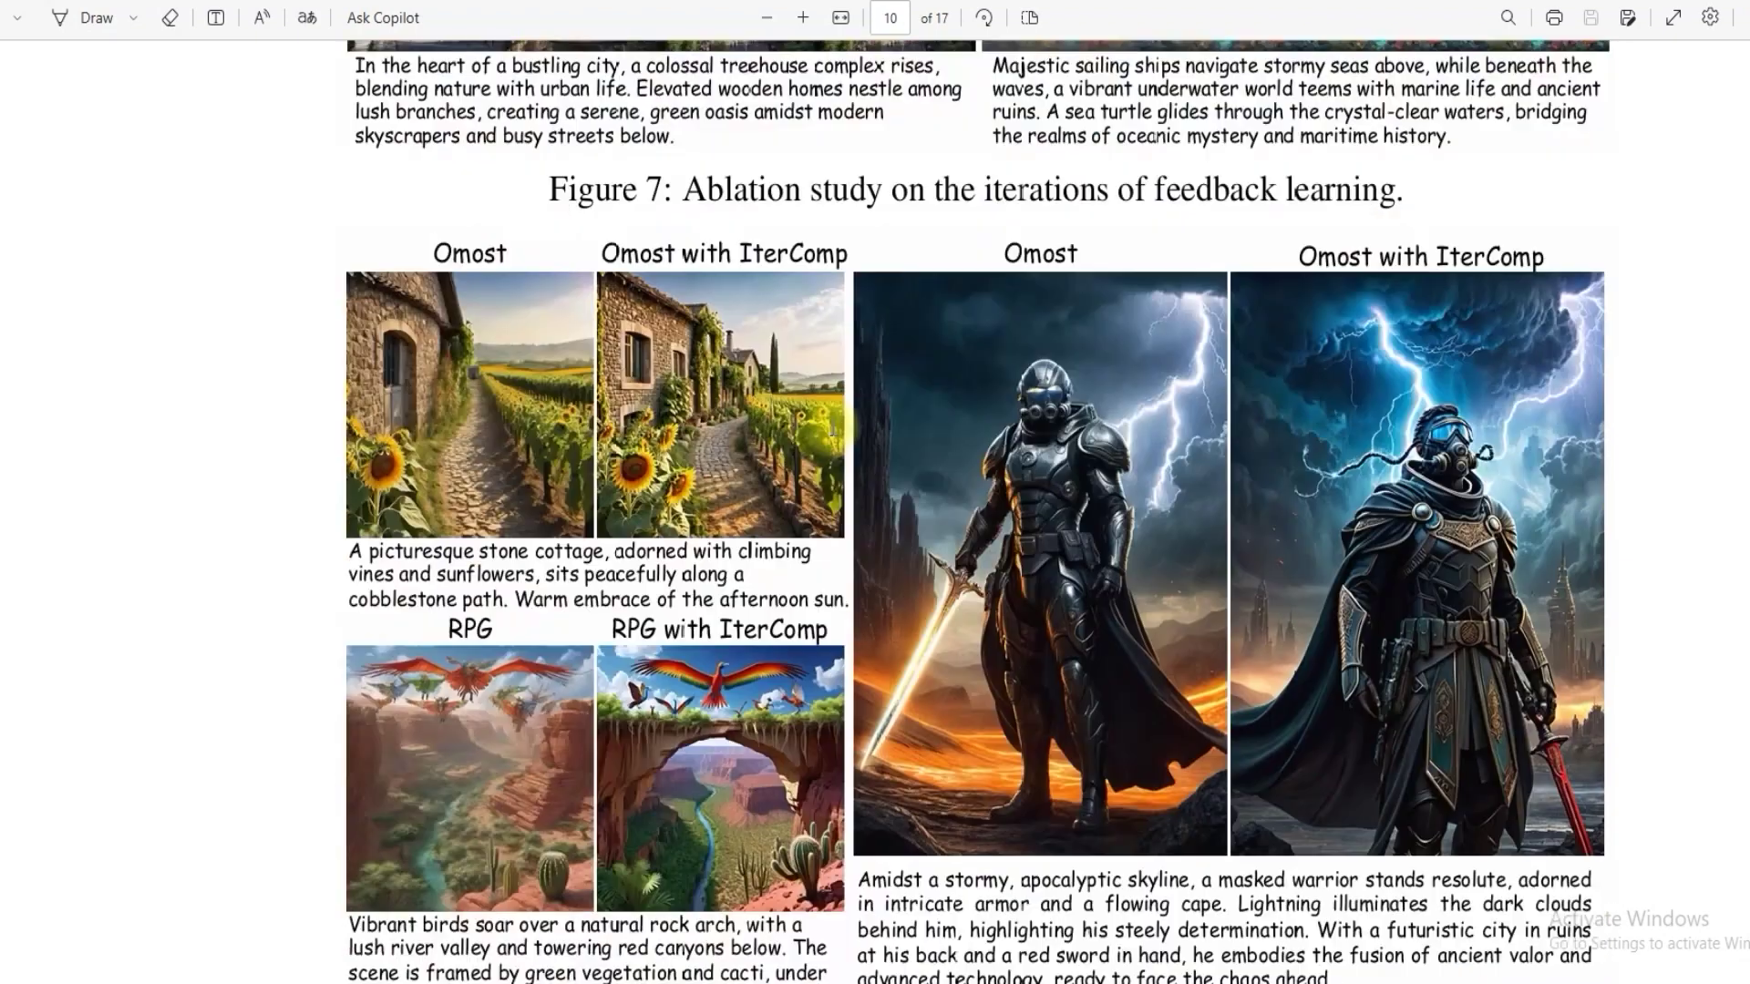
scroll(833, 426, "down", 4)
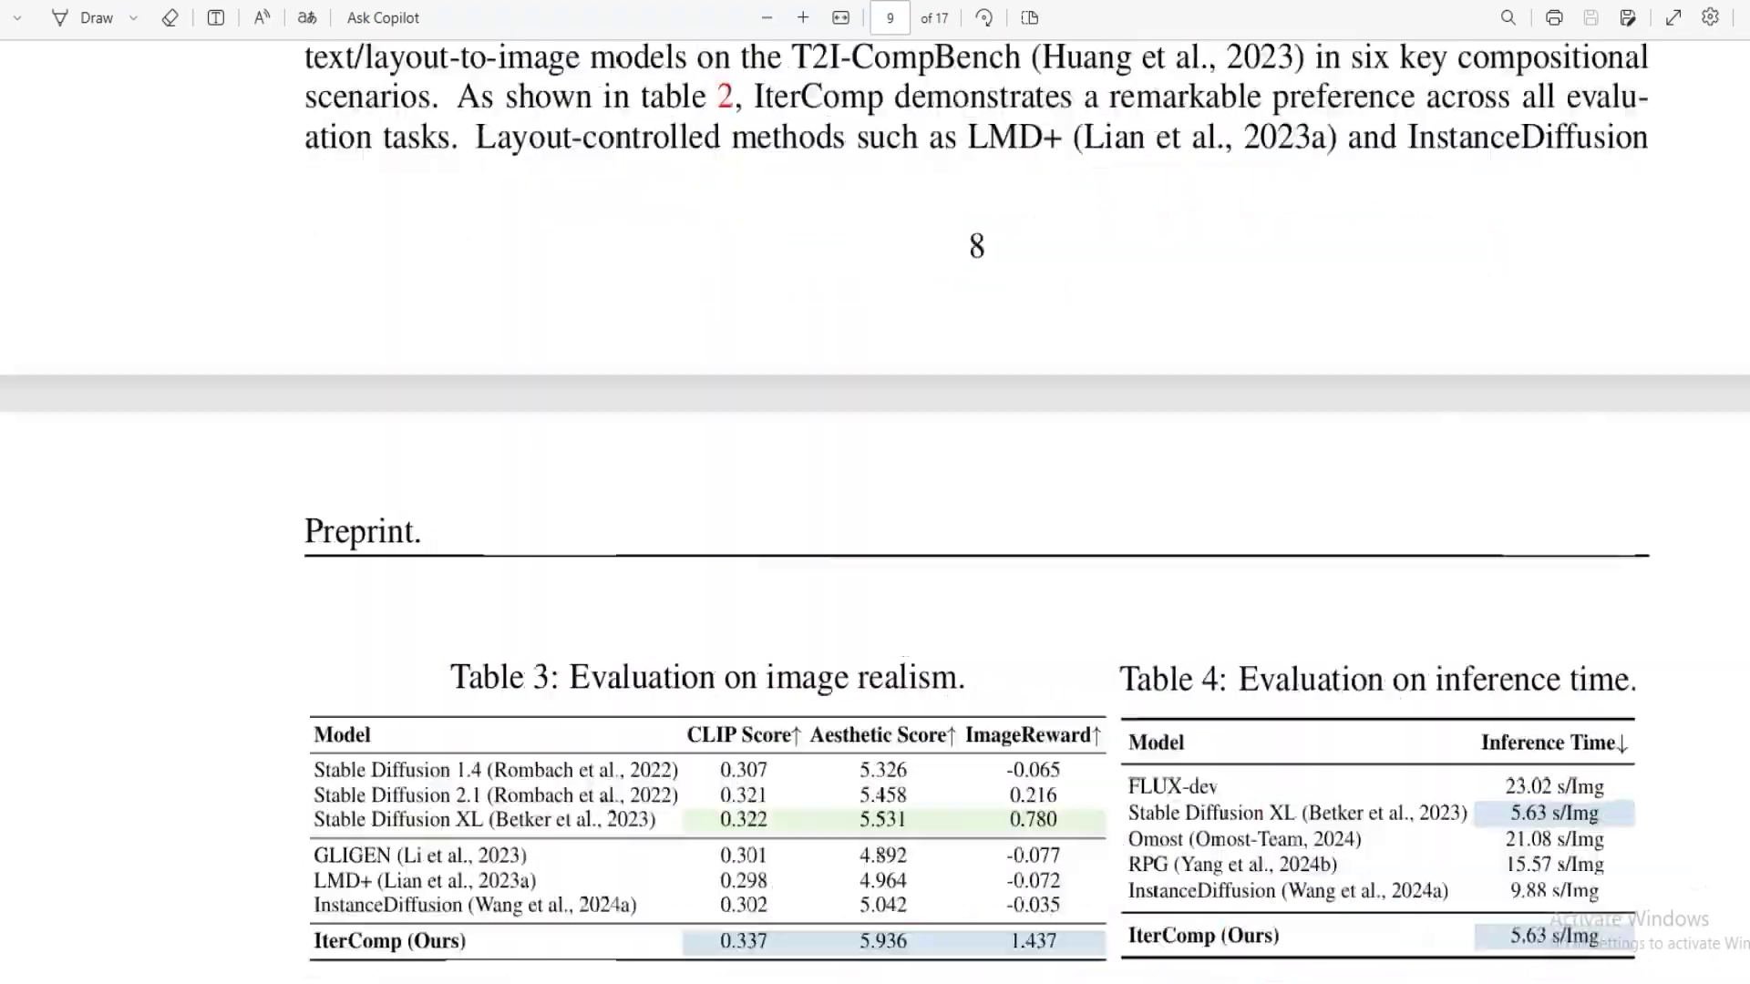
scroll(875, 493, "up", 10)
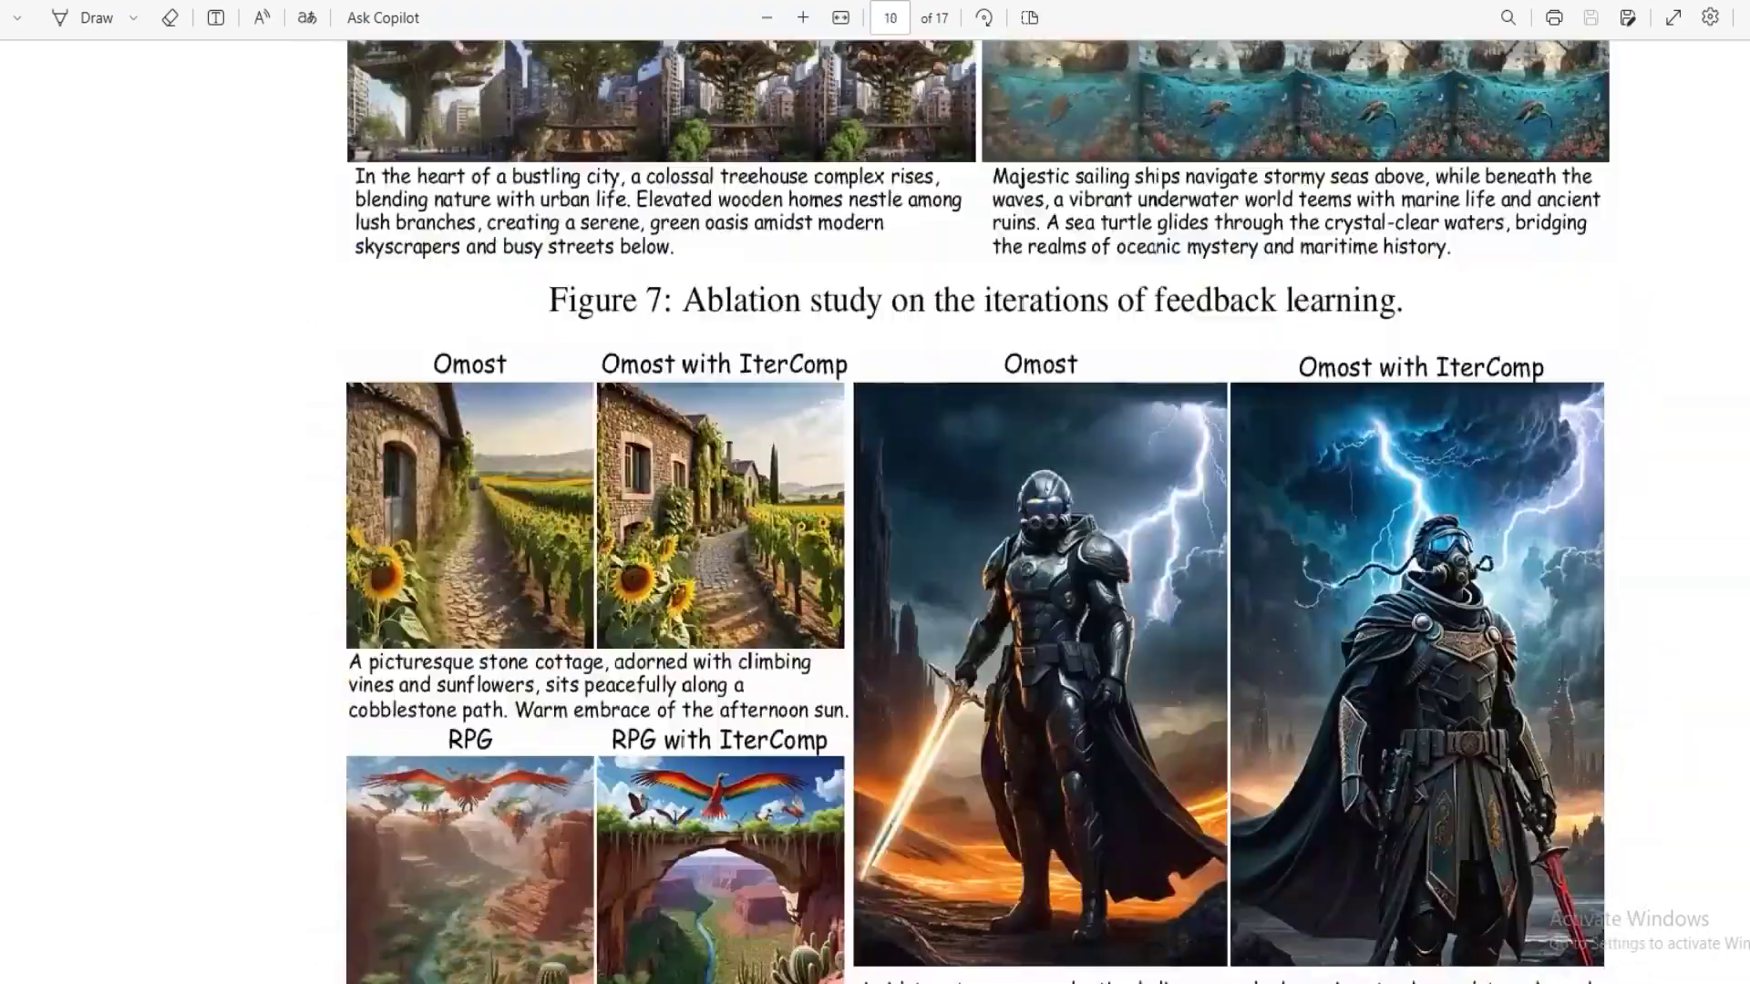
scroll(977, 510, "down", 6)
scroll(1507, 517, "up", 5)
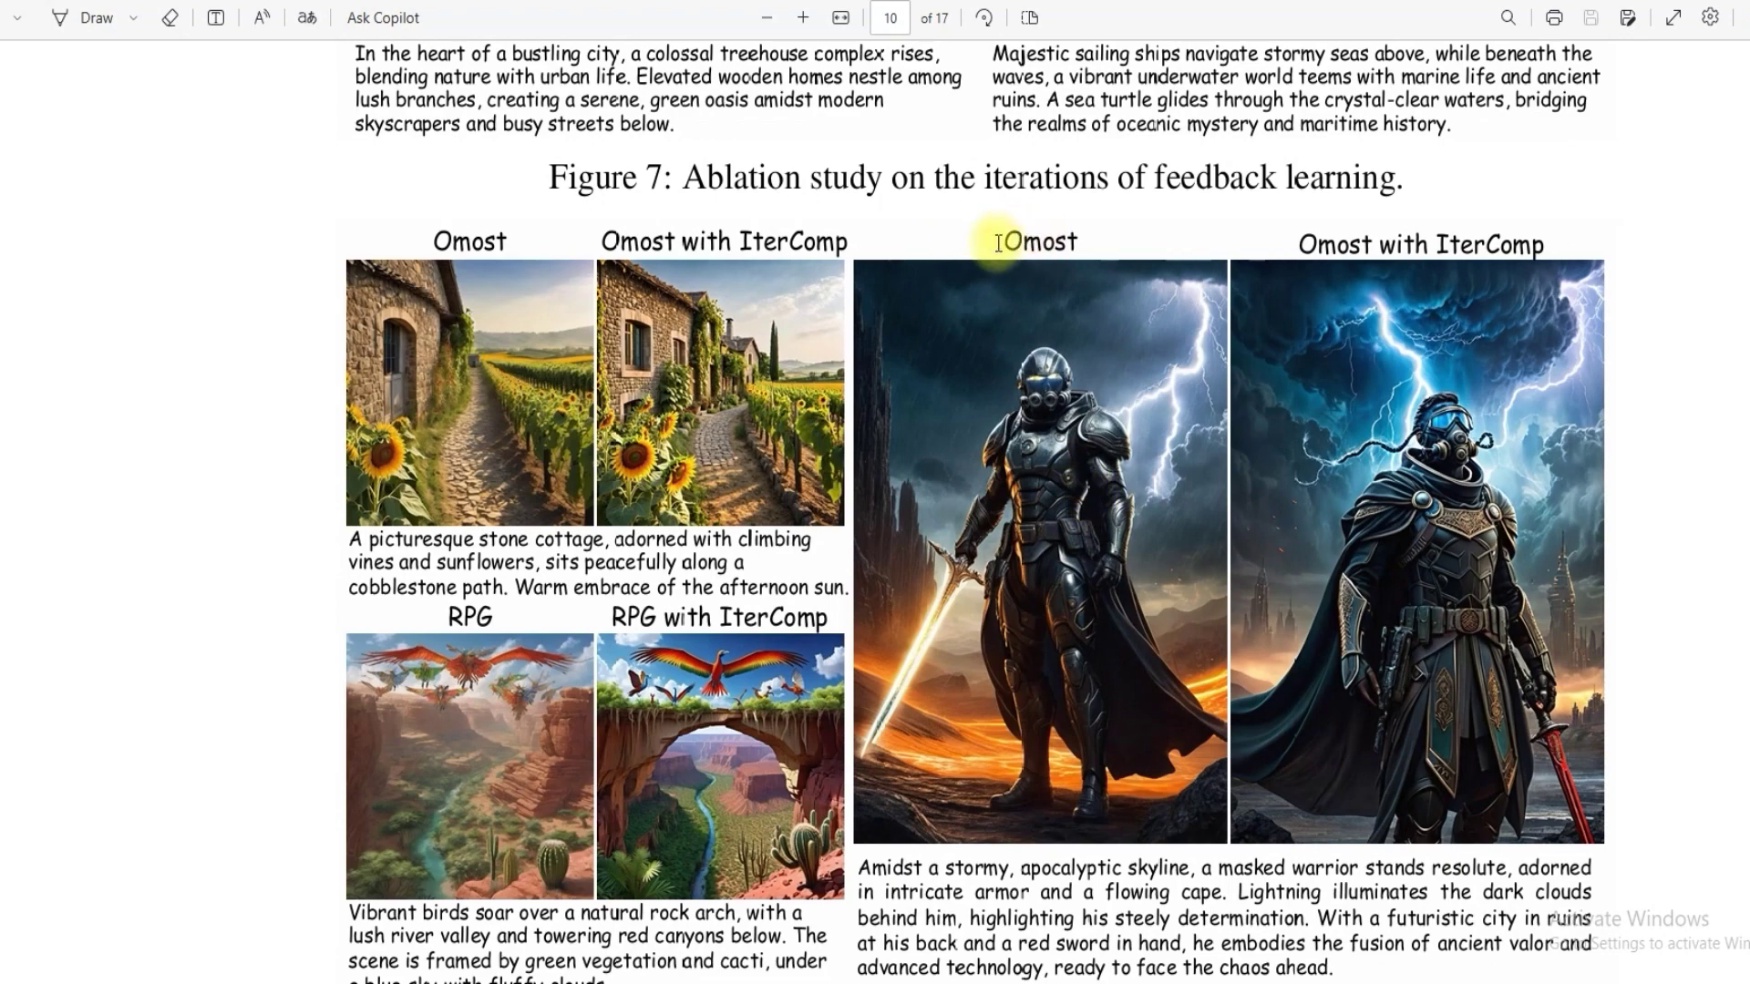
left_click_drag(1000, 242, 1099, 250)
left_click(1298, 248)
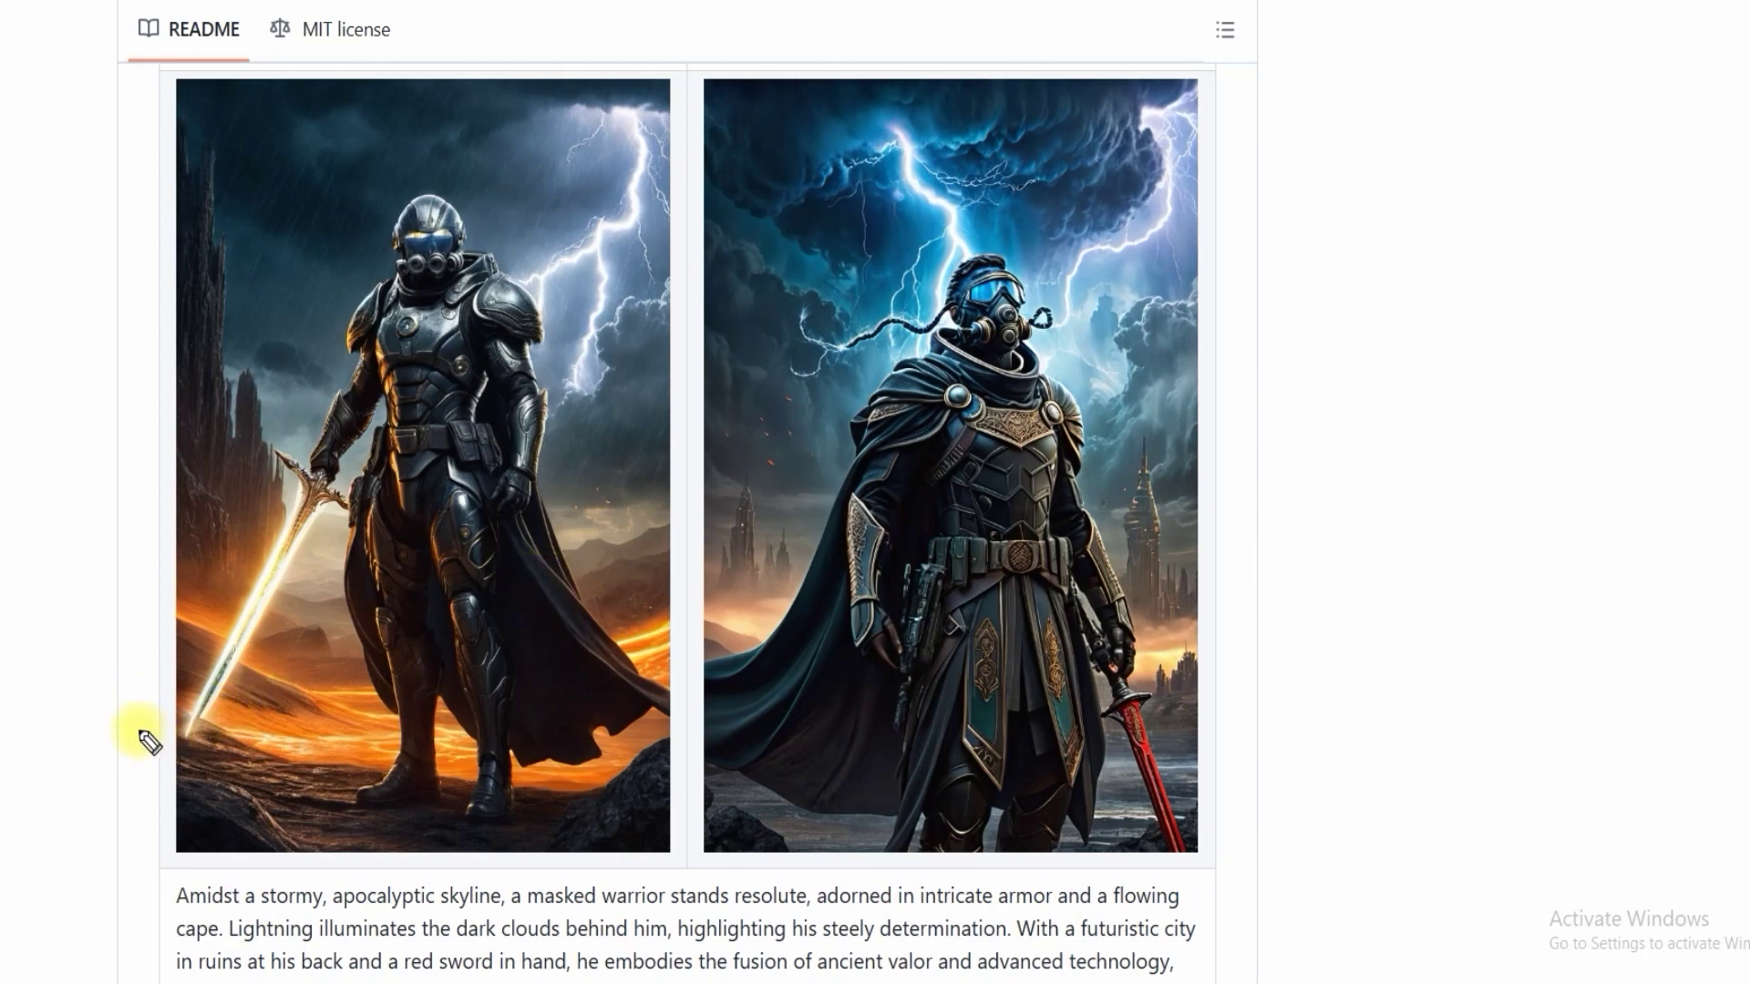
Draw freehand pen marks beside the glowing sword in the first warrior image and beside the second warrior's sword hand.
left_click_drag(134, 724, 179, 675)
left_click_drag(149, 765, 198, 680)
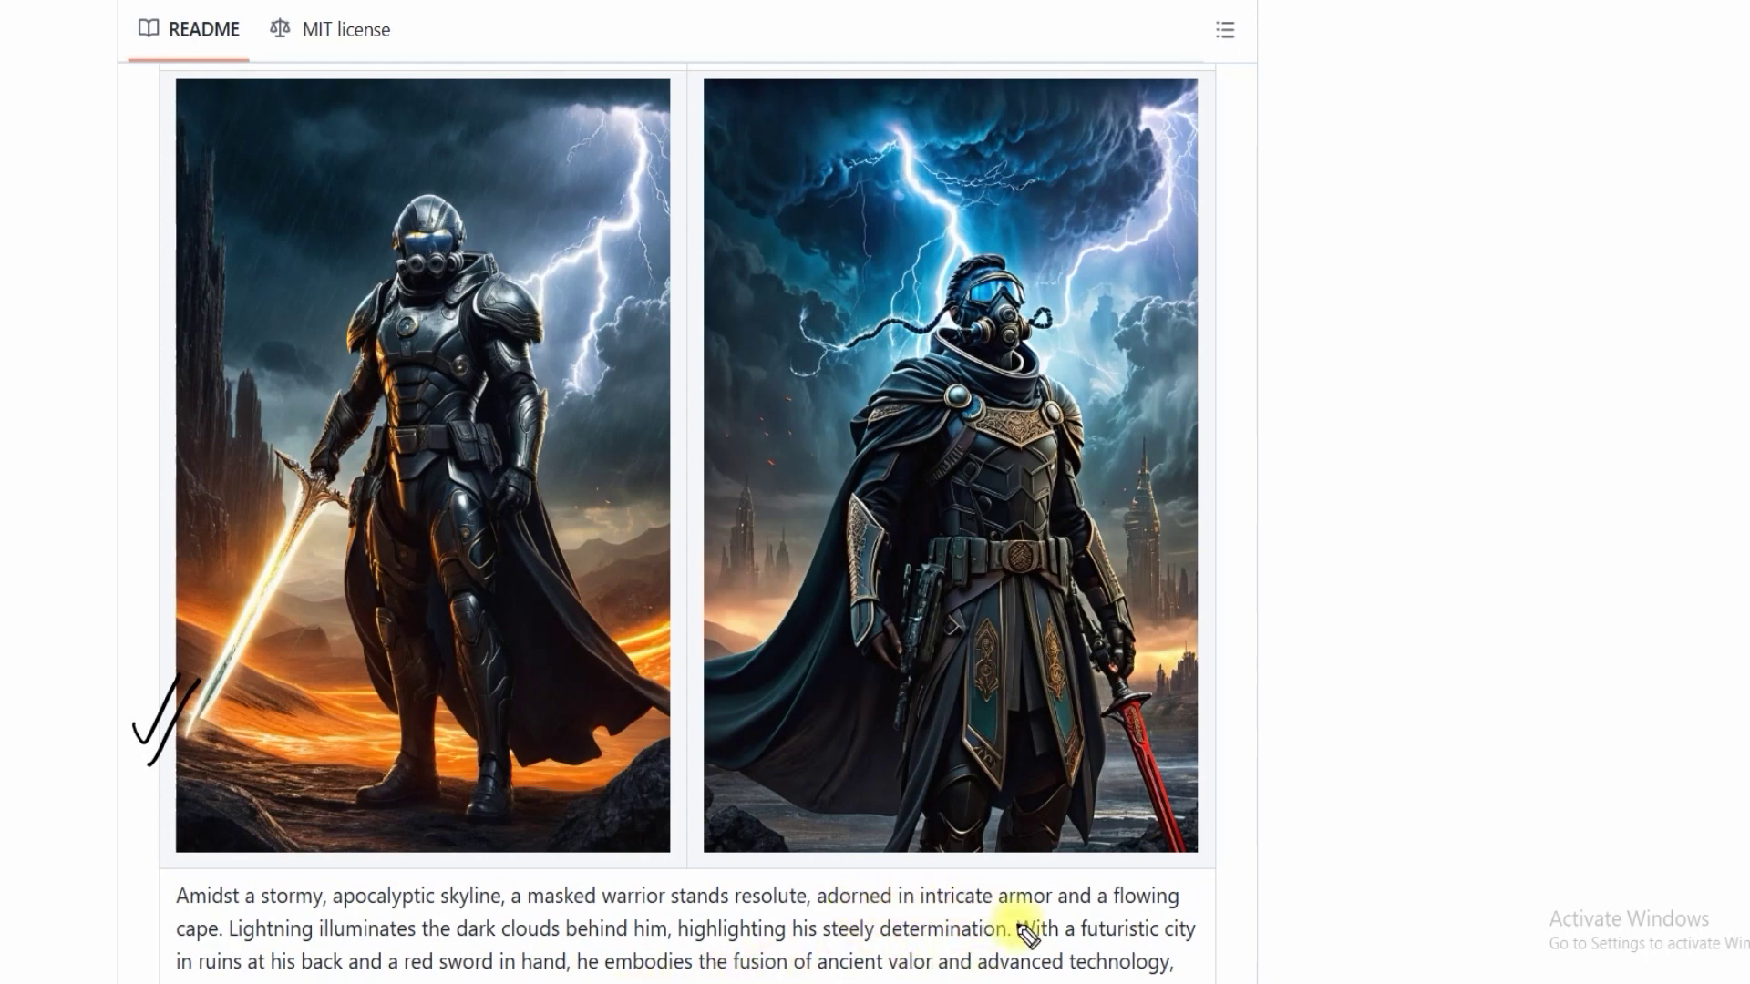
mouse_move(1187, 629)
left_mouse_down()
mouse_move(1278, 617)
mouse_move(1269, 642)
left_mouse_up()
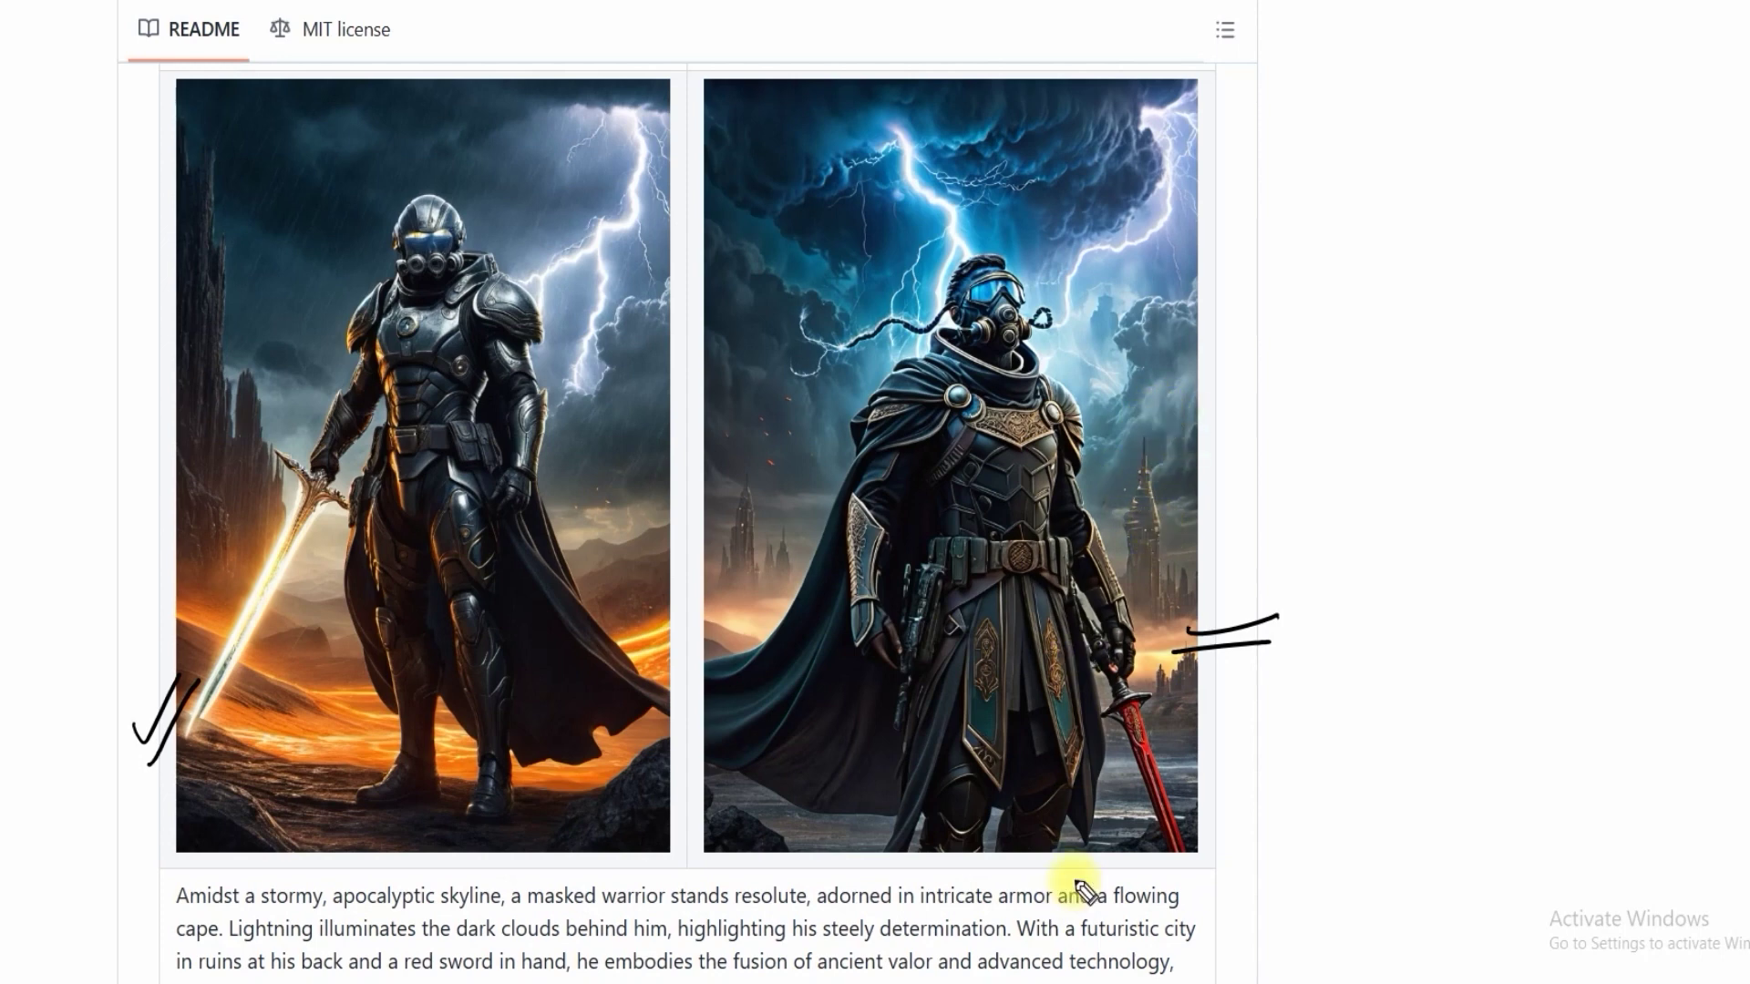
Underline "futuristic city" in the warrior prompt and circle the background towers on both sides of the second warrior.
left_click_drag(1080, 940, 1203, 934)
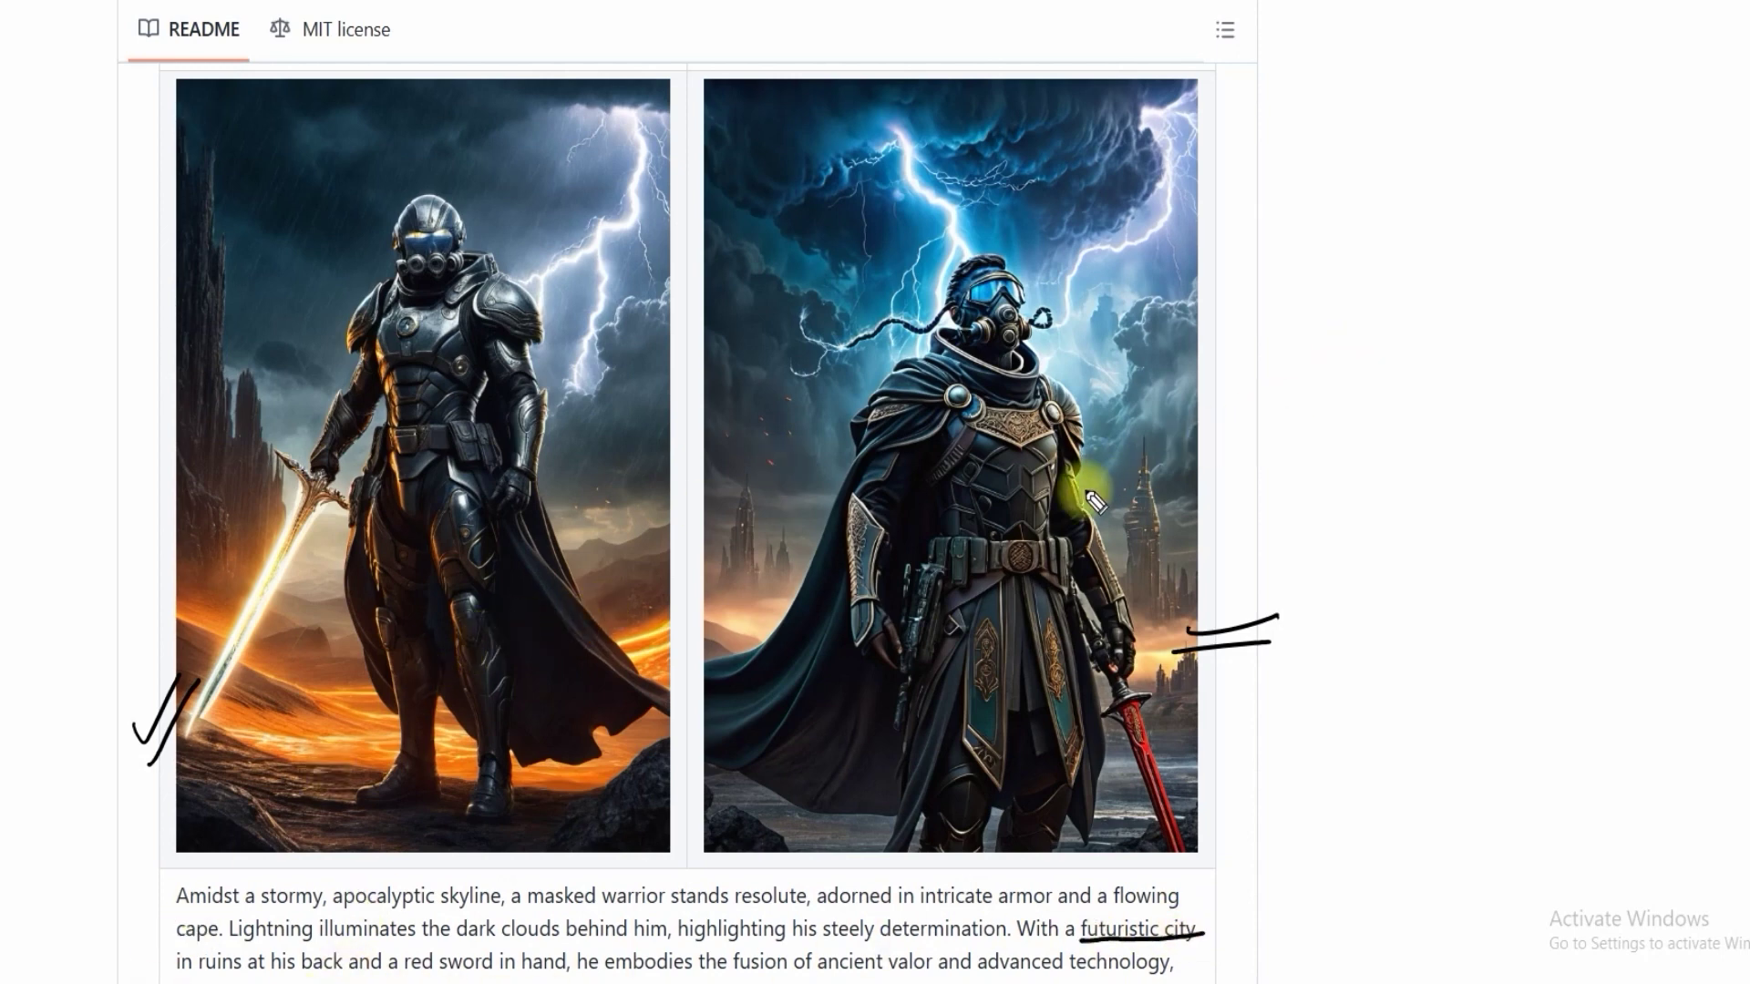
left_click_drag(1136, 393, 1112, 552)
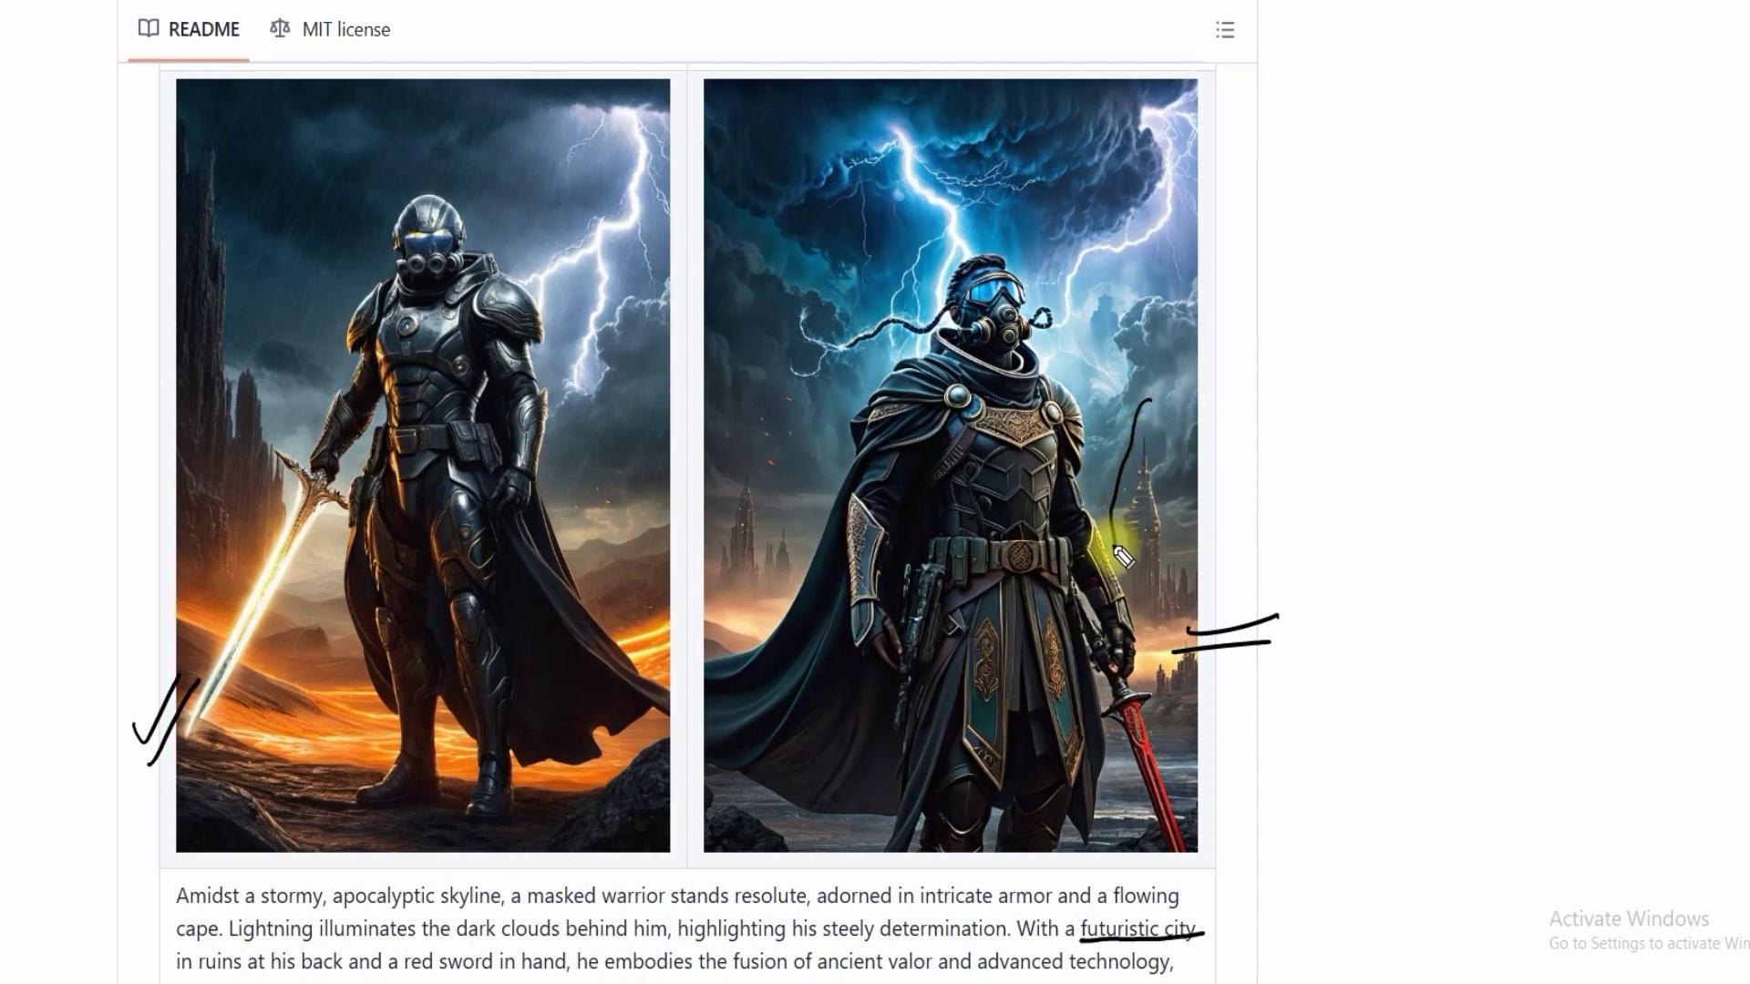
mouse_move(1157, 401)
left_mouse_down()
mouse_move(1195, 454)
mouse_move(1202, 553)
mouse_move(1112, 546)
left_mouse_up()
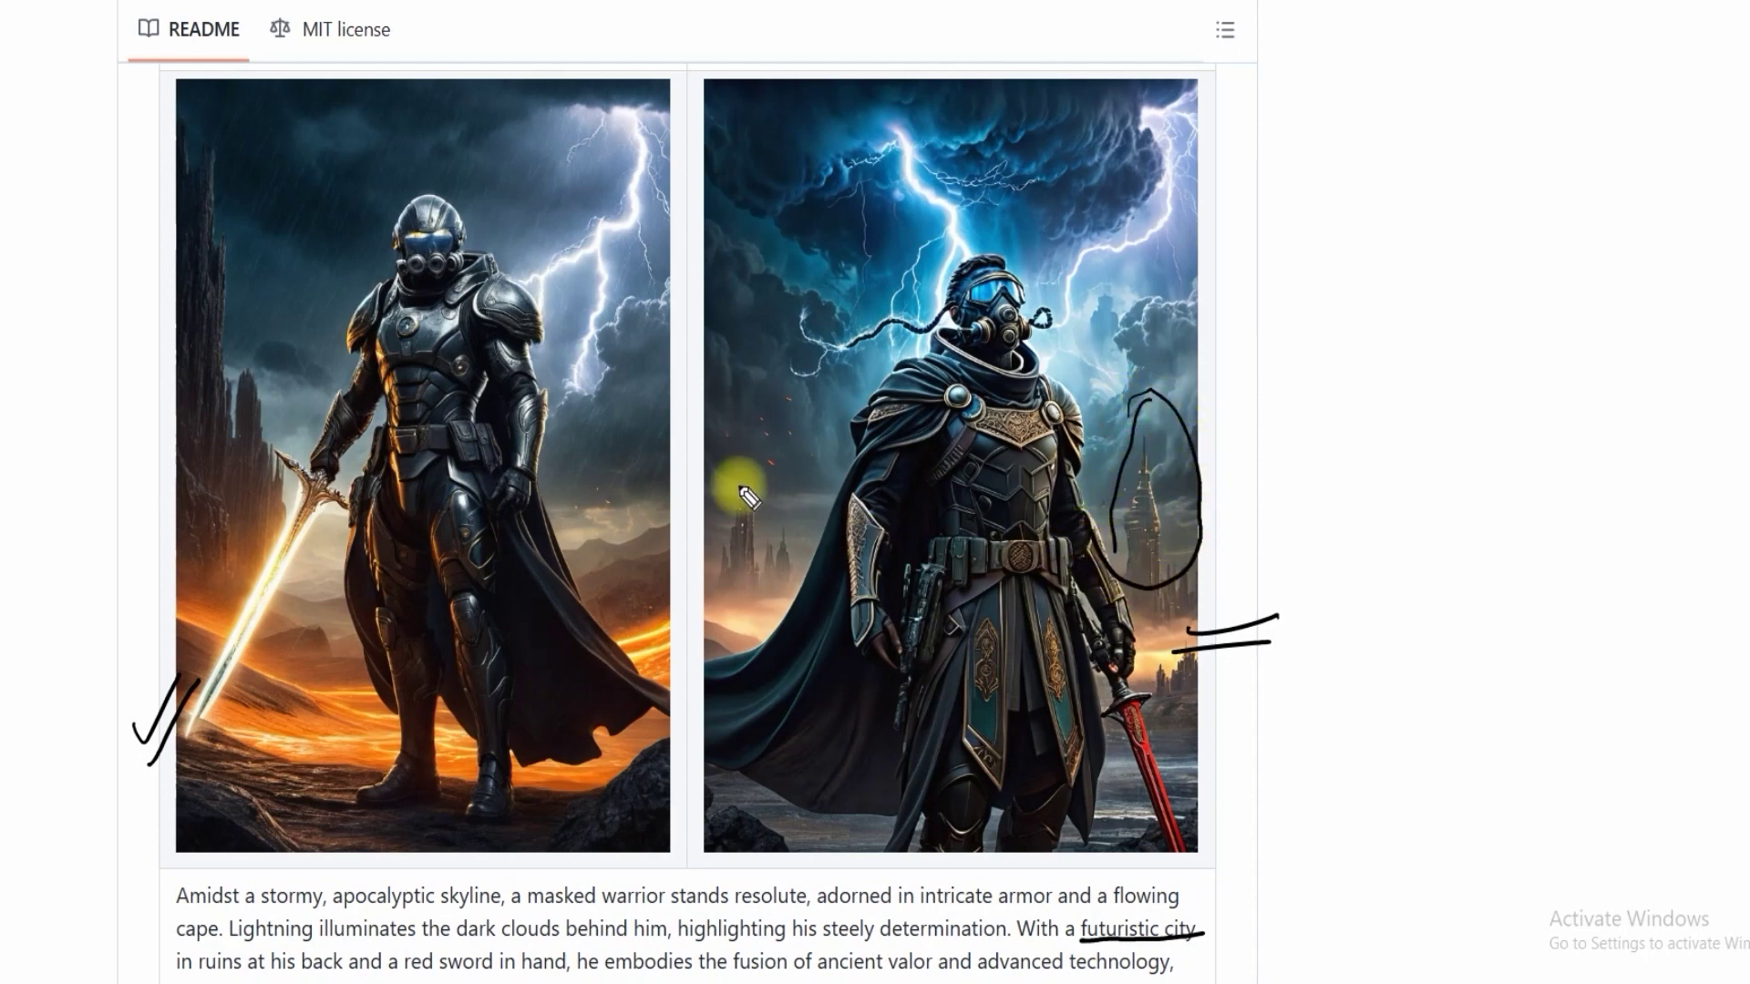
mouse_move(809, 430)
left_mouse_down()
mouse_move(721, 540)
mouse_move(722, 612)
mouse_move(801, 461)
left_mouse_up()
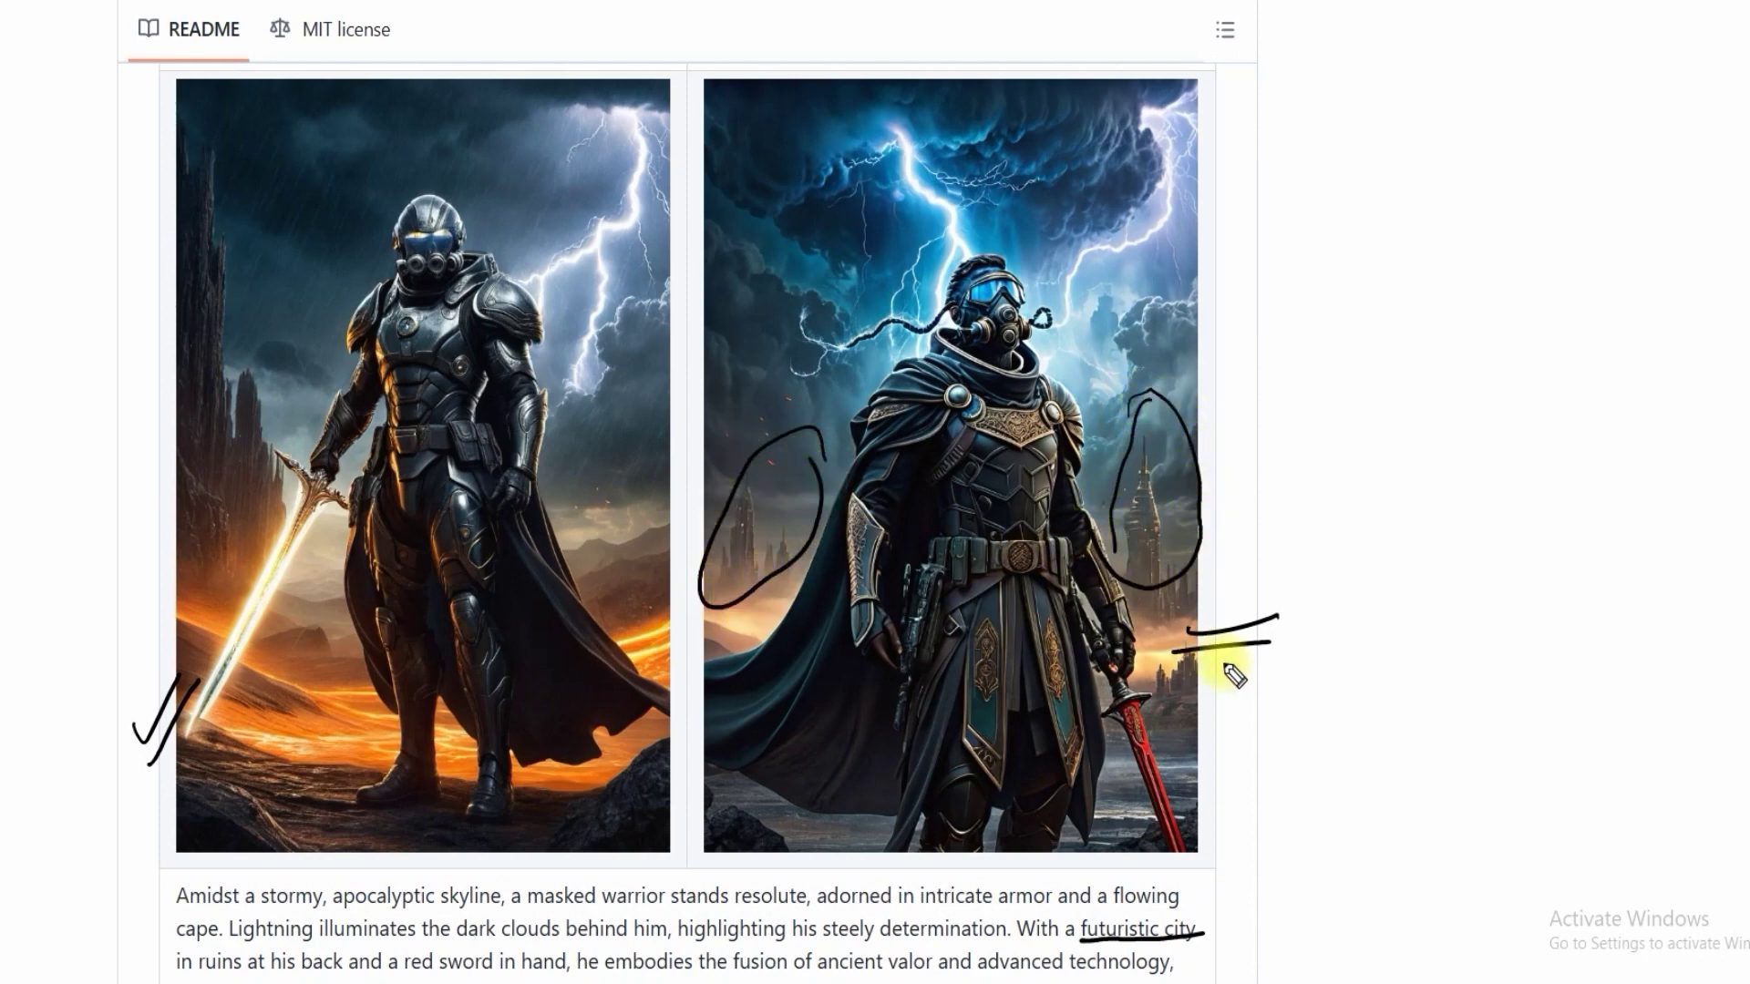
Circle the second warrior's red sword and underline "red sword" in the prompt text.
mouse_move(1152, 707)
left_mouse_down()
mouse_move(1199, 856)
mouse_move(1126, 720)
left_mouse_up()
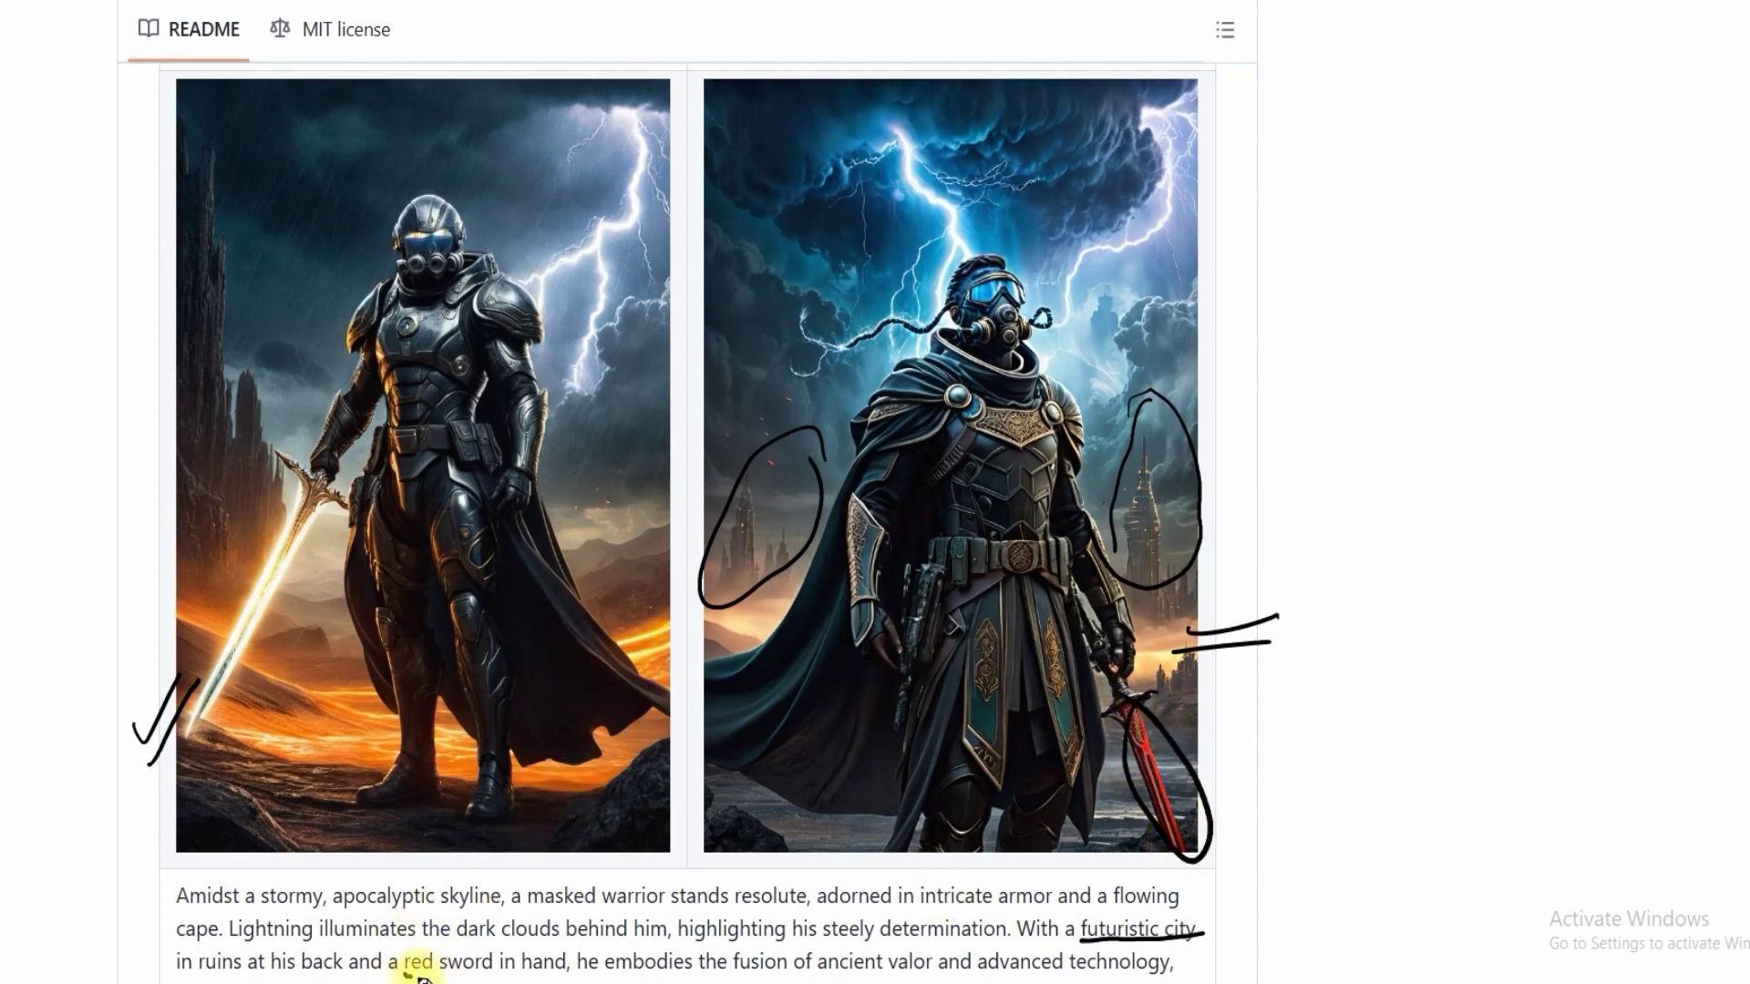
left_click_drag(406, 973, 480, 978)
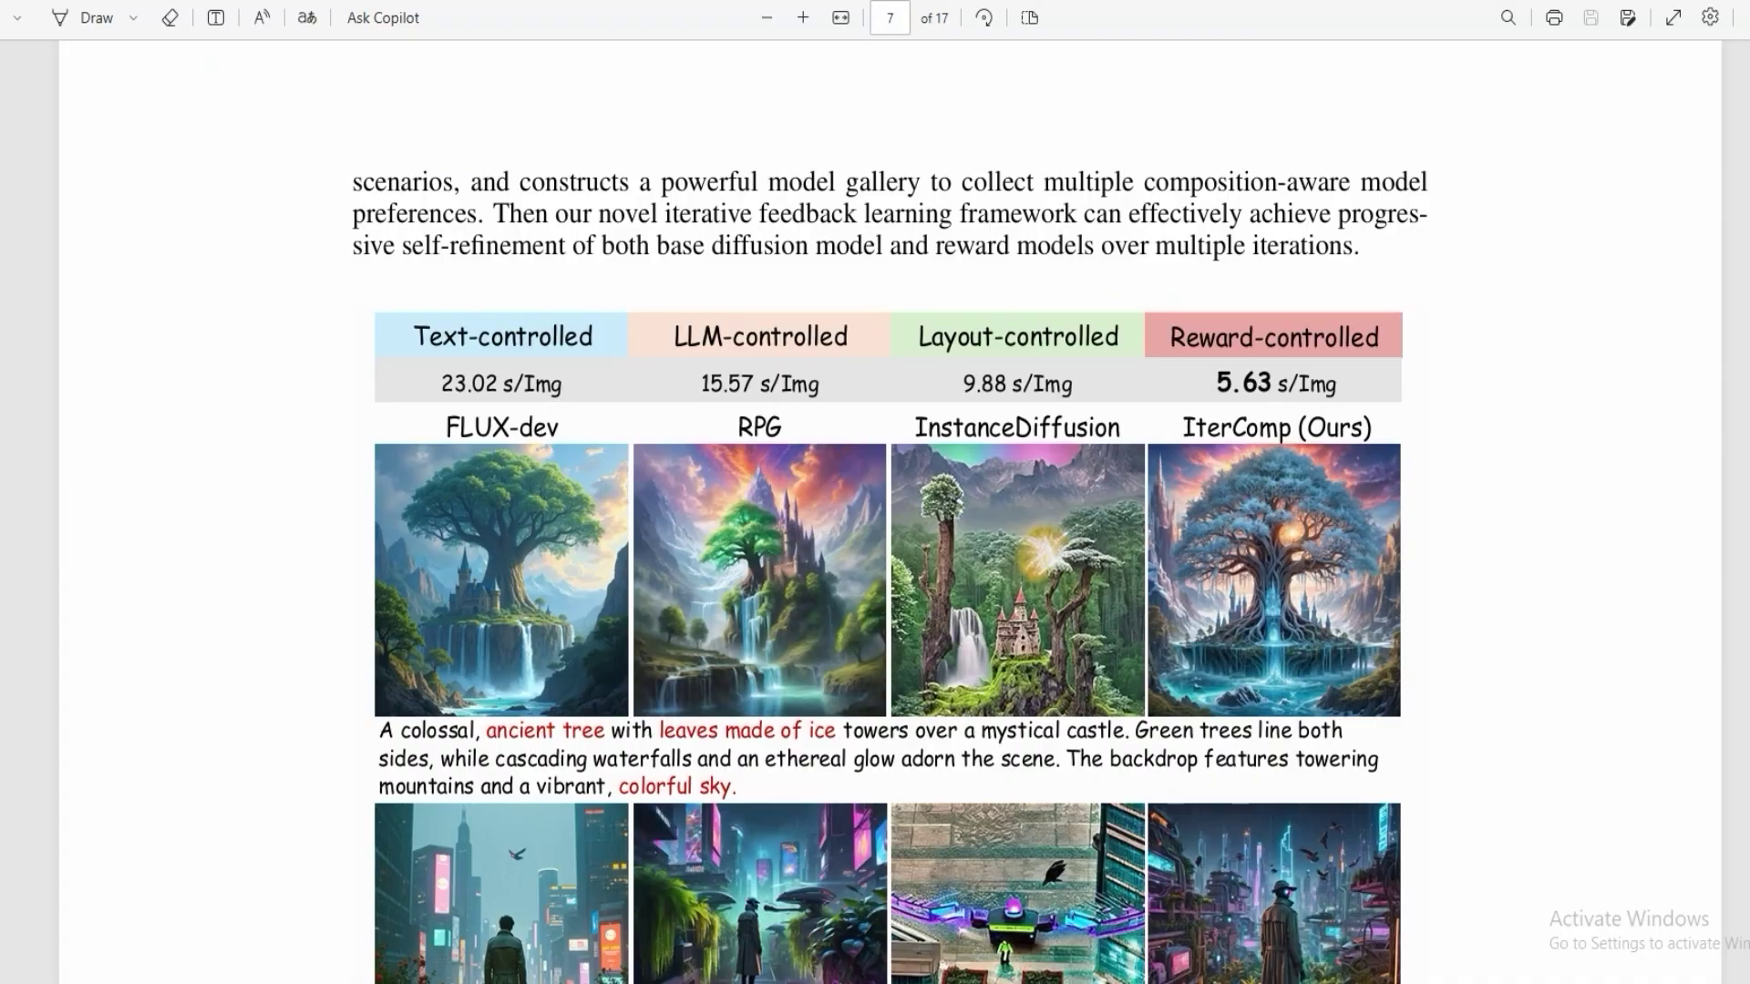
Compare the seconds-per-image figures of text-controlled FLUX-dev and reward-controlled IterComp above the sample images on page 7 of the paper.
left_click_drag(458, 352, 561, 390)
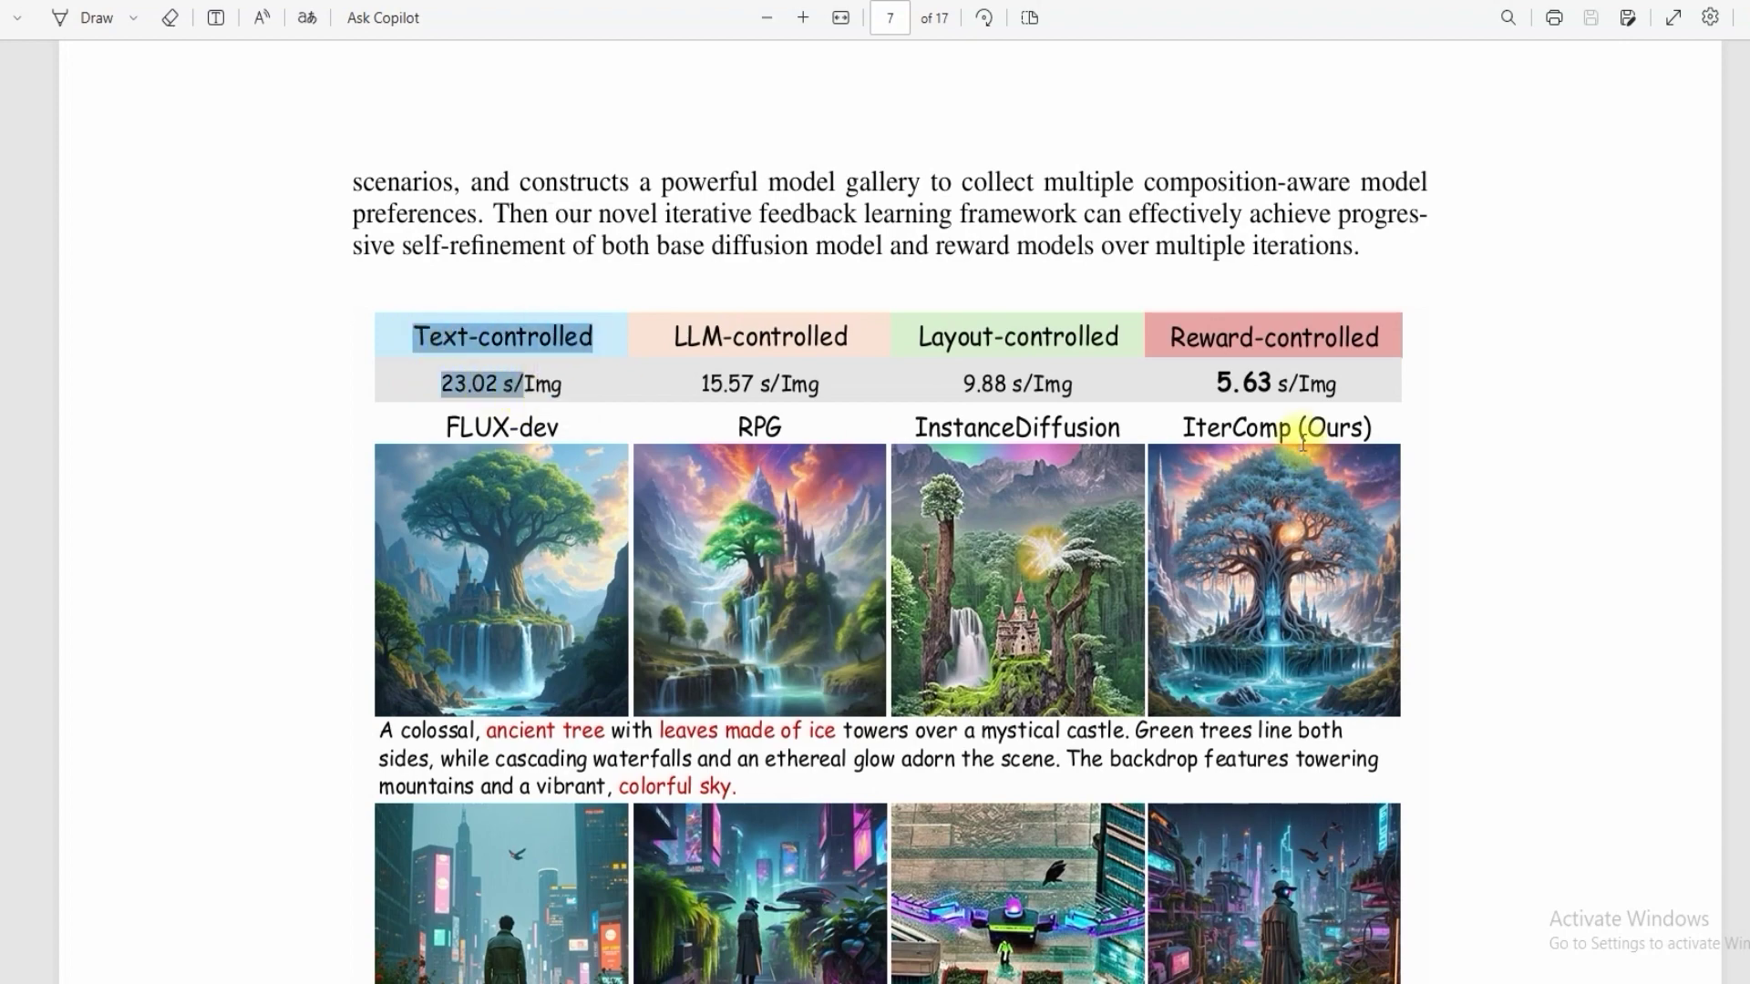
left_click_drag(1219, 382, 1321, 383)
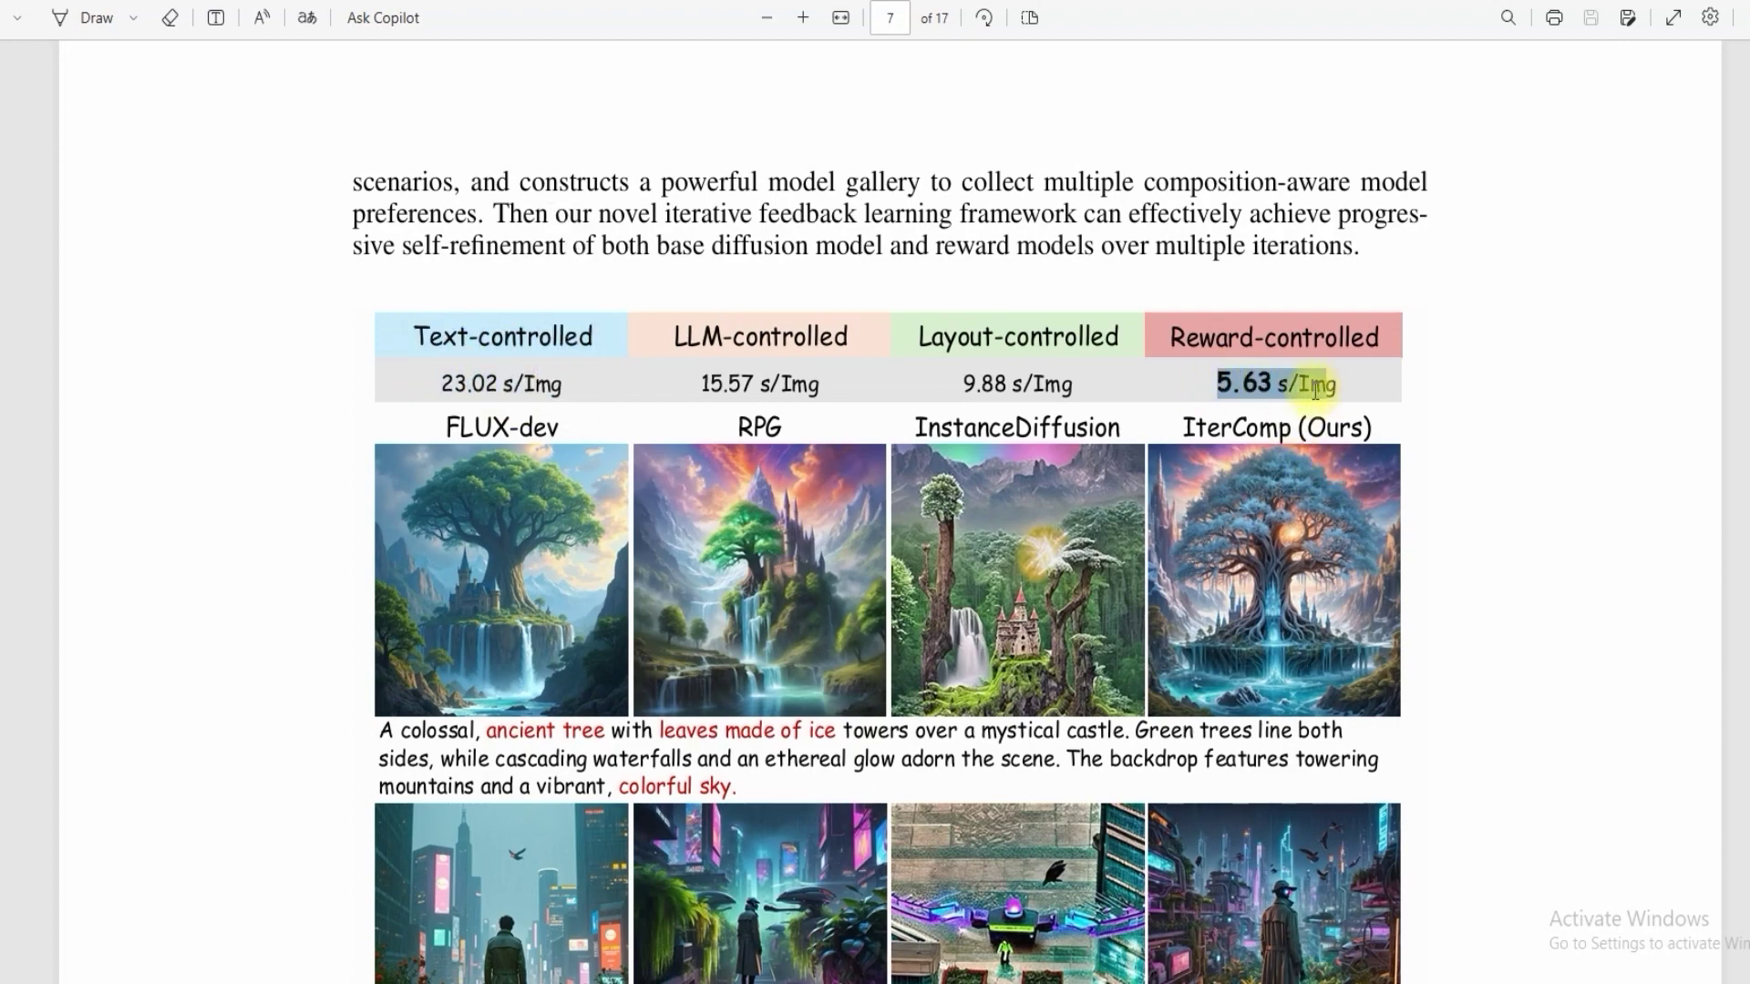
scroll(1349, 392, "down", 1)
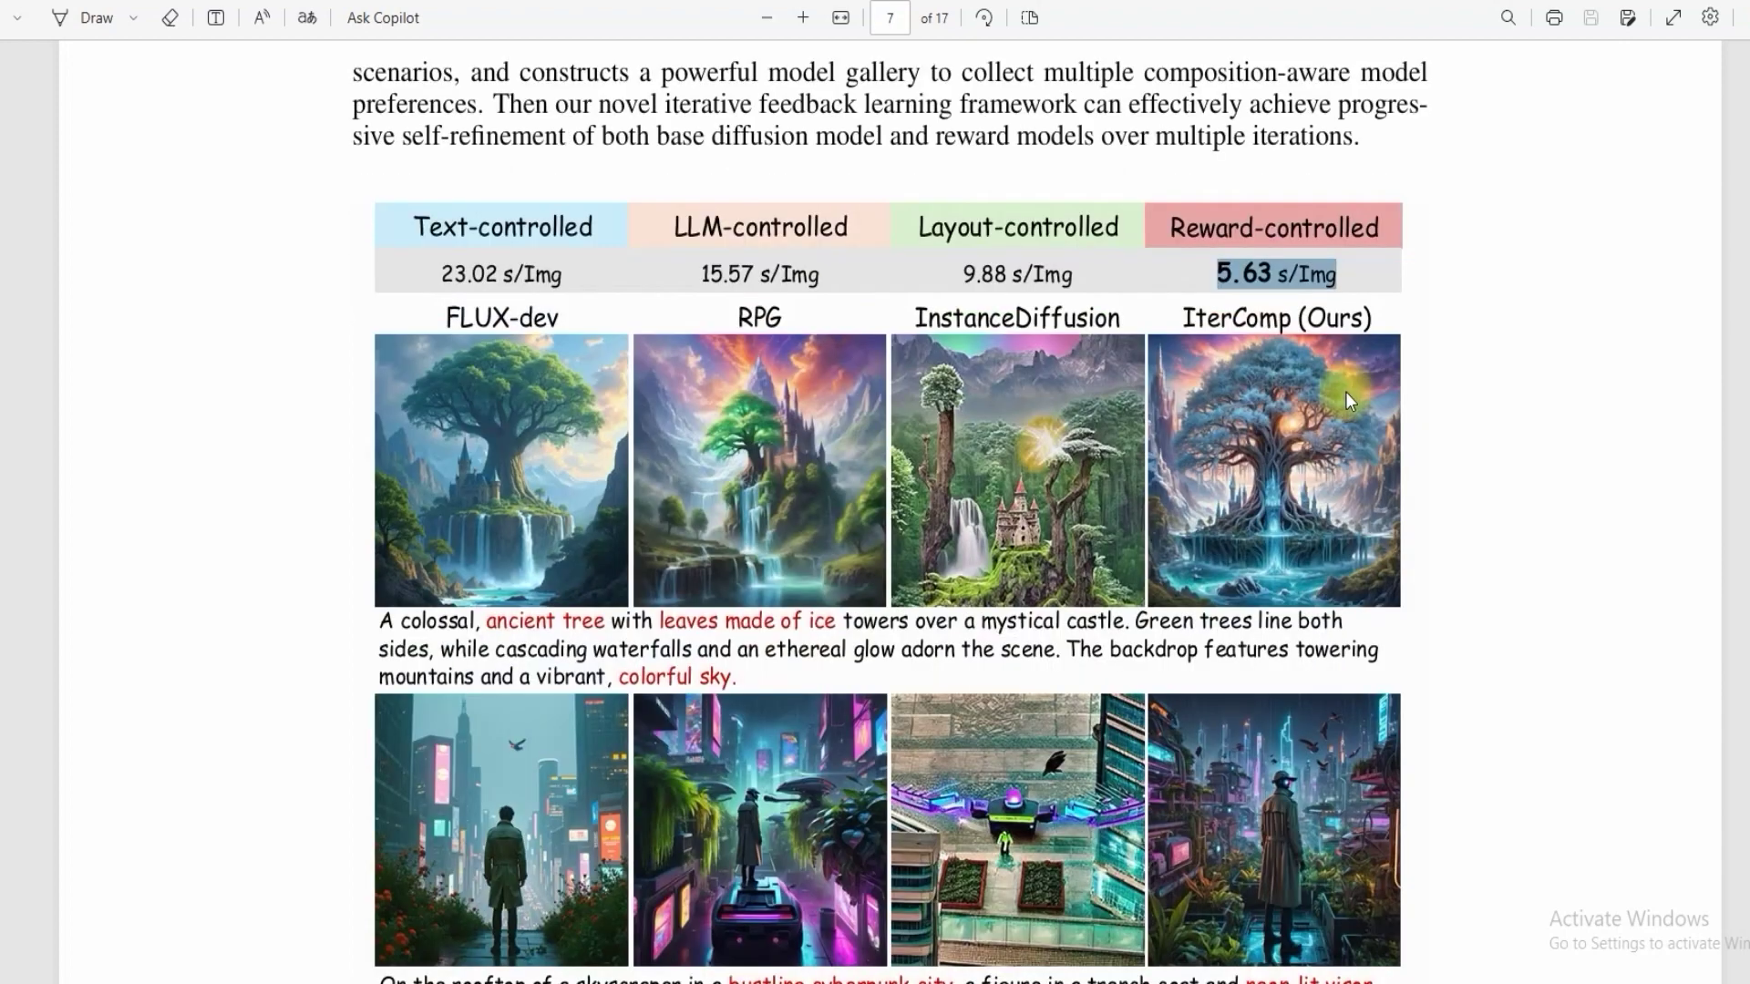
left_click_drag(1219, 274, 1337, 275)
scroll(1250, 570, "down", 5)
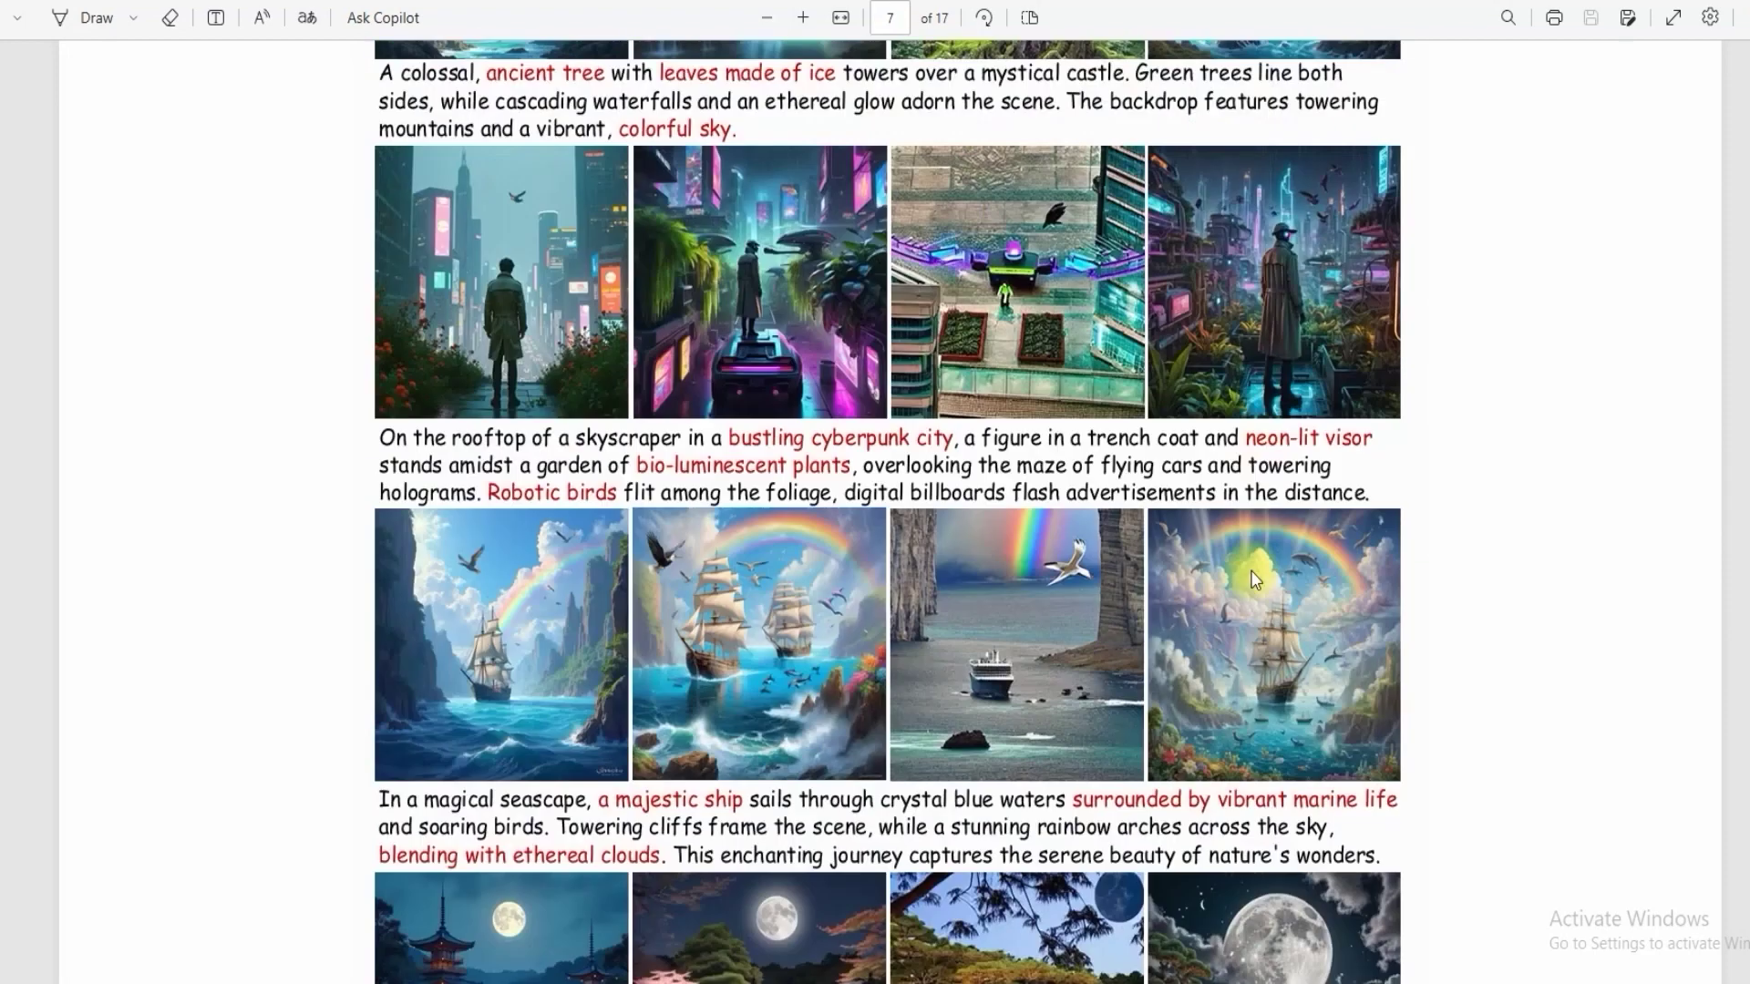
scroll(1185, 158, "up", 4)
left_click(1184, 158)
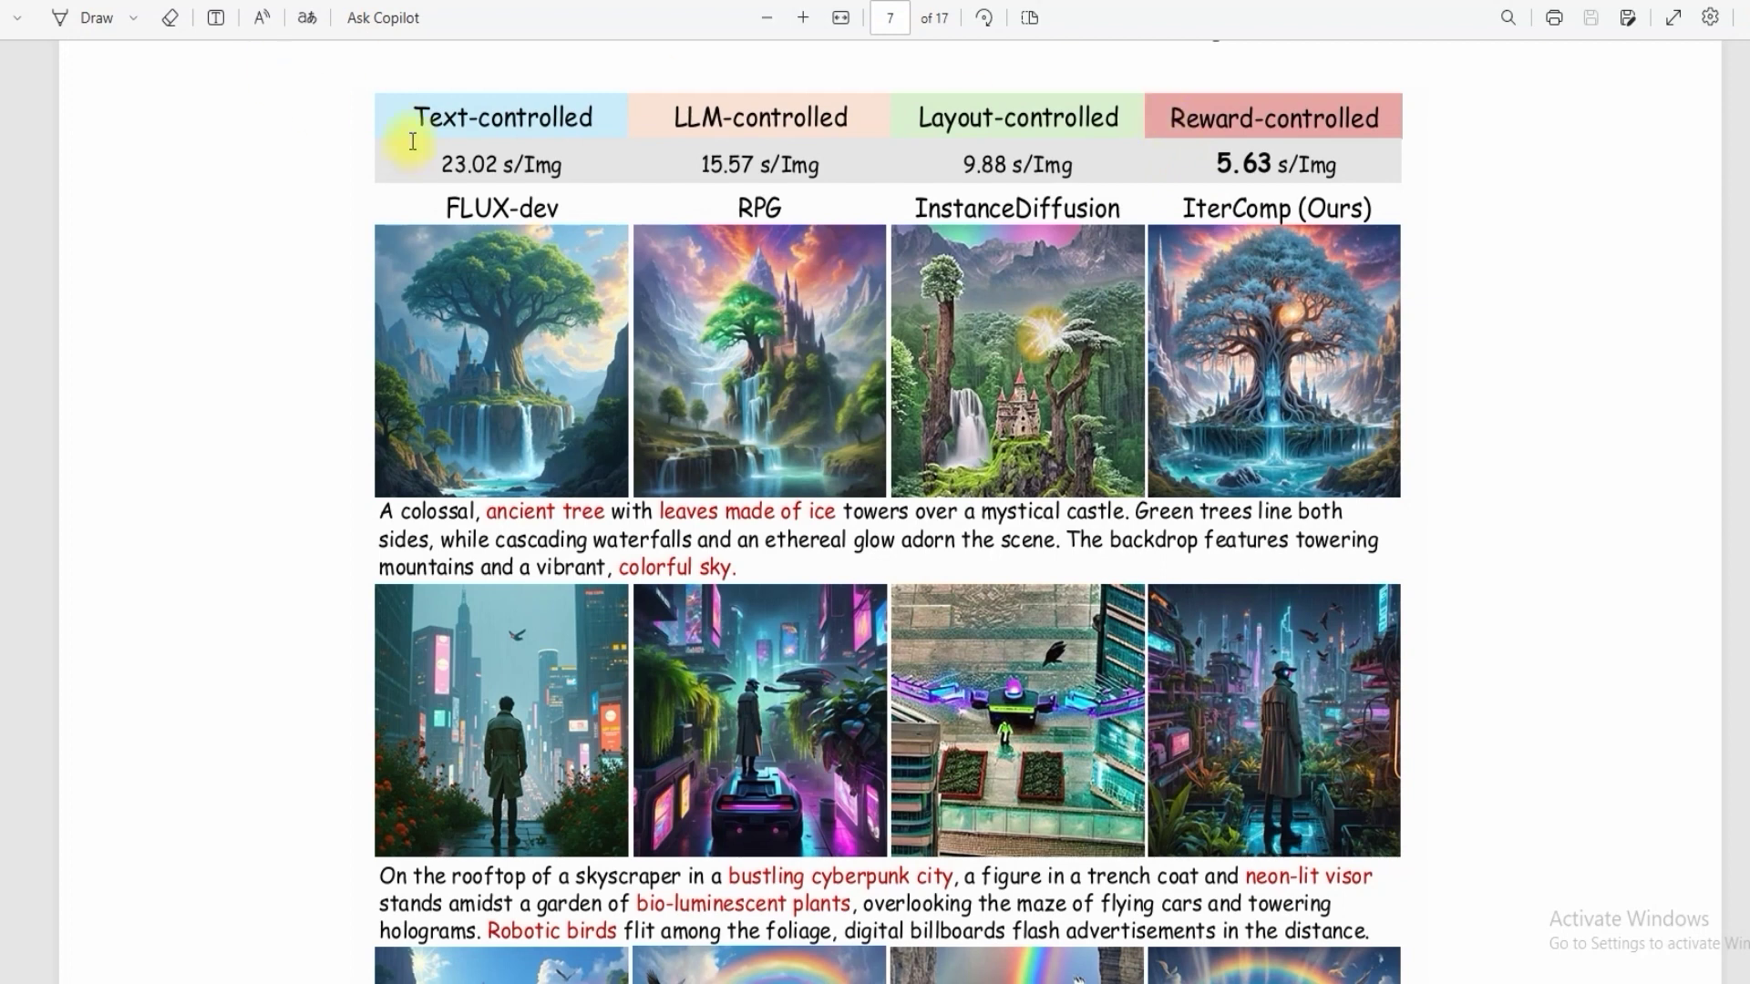
left_click_drag(412, 132, 598, 133)
left_click_drag(1151, 132, 1441, 128)
left_click(1257, 165)
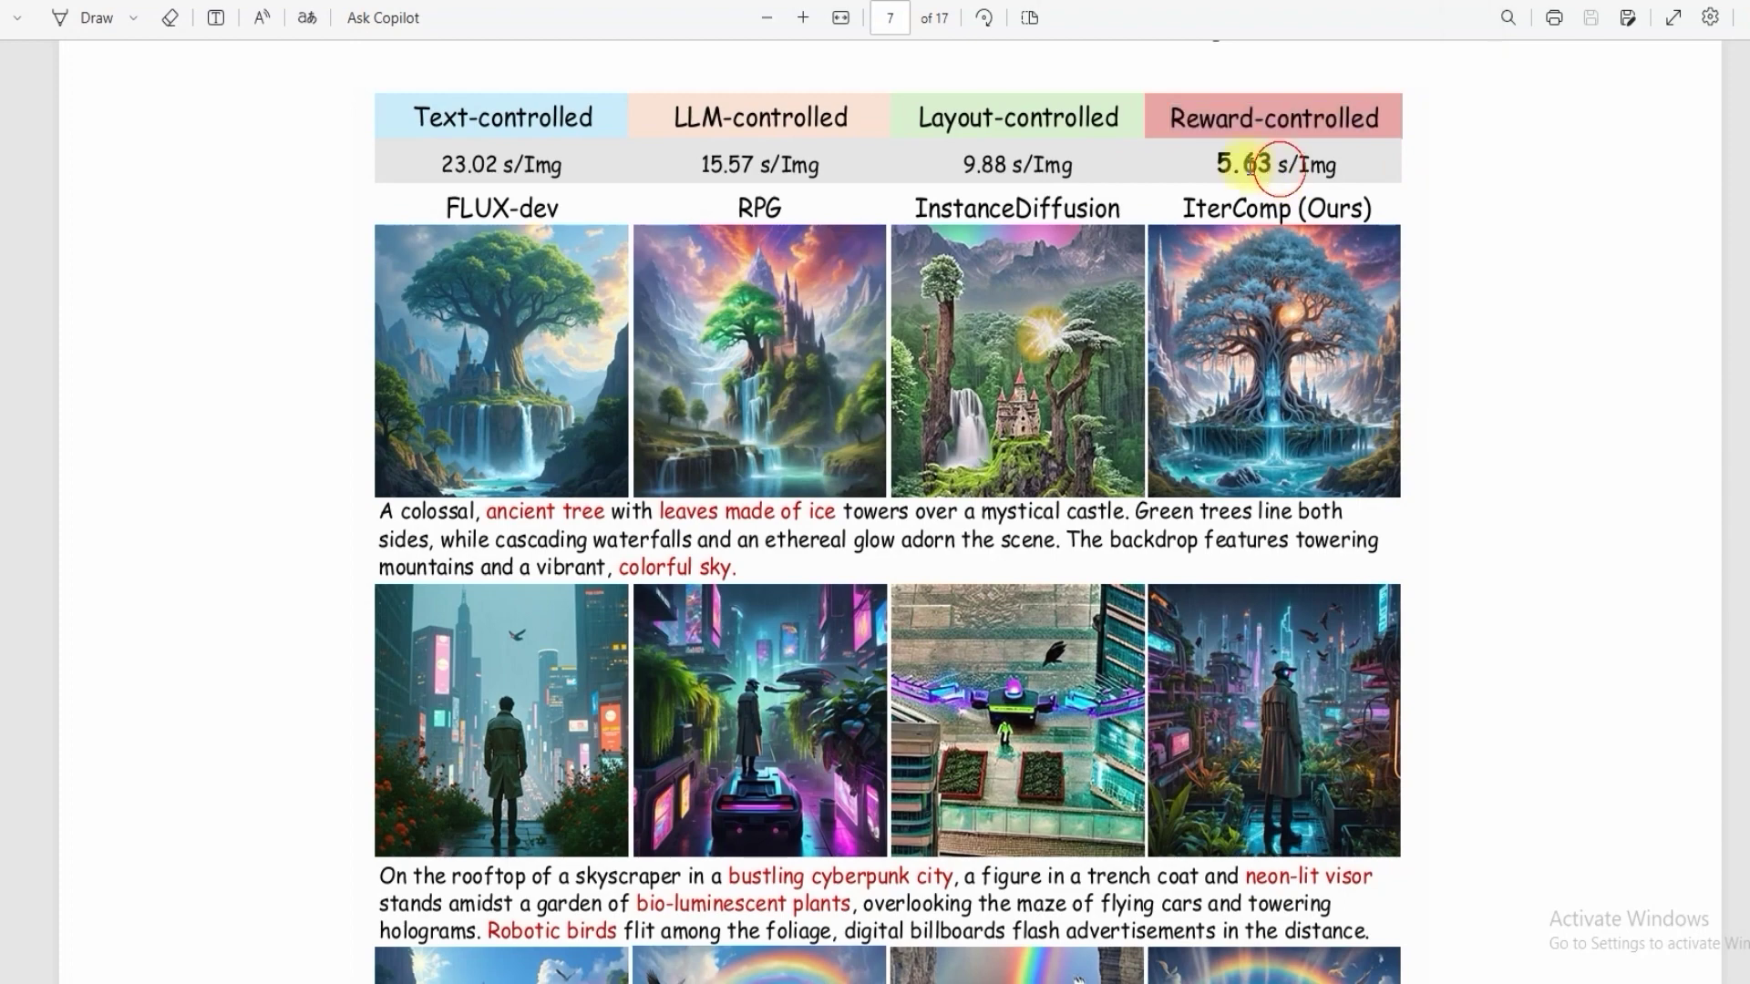
left_click_drag(1210, 156, 1348, 169)
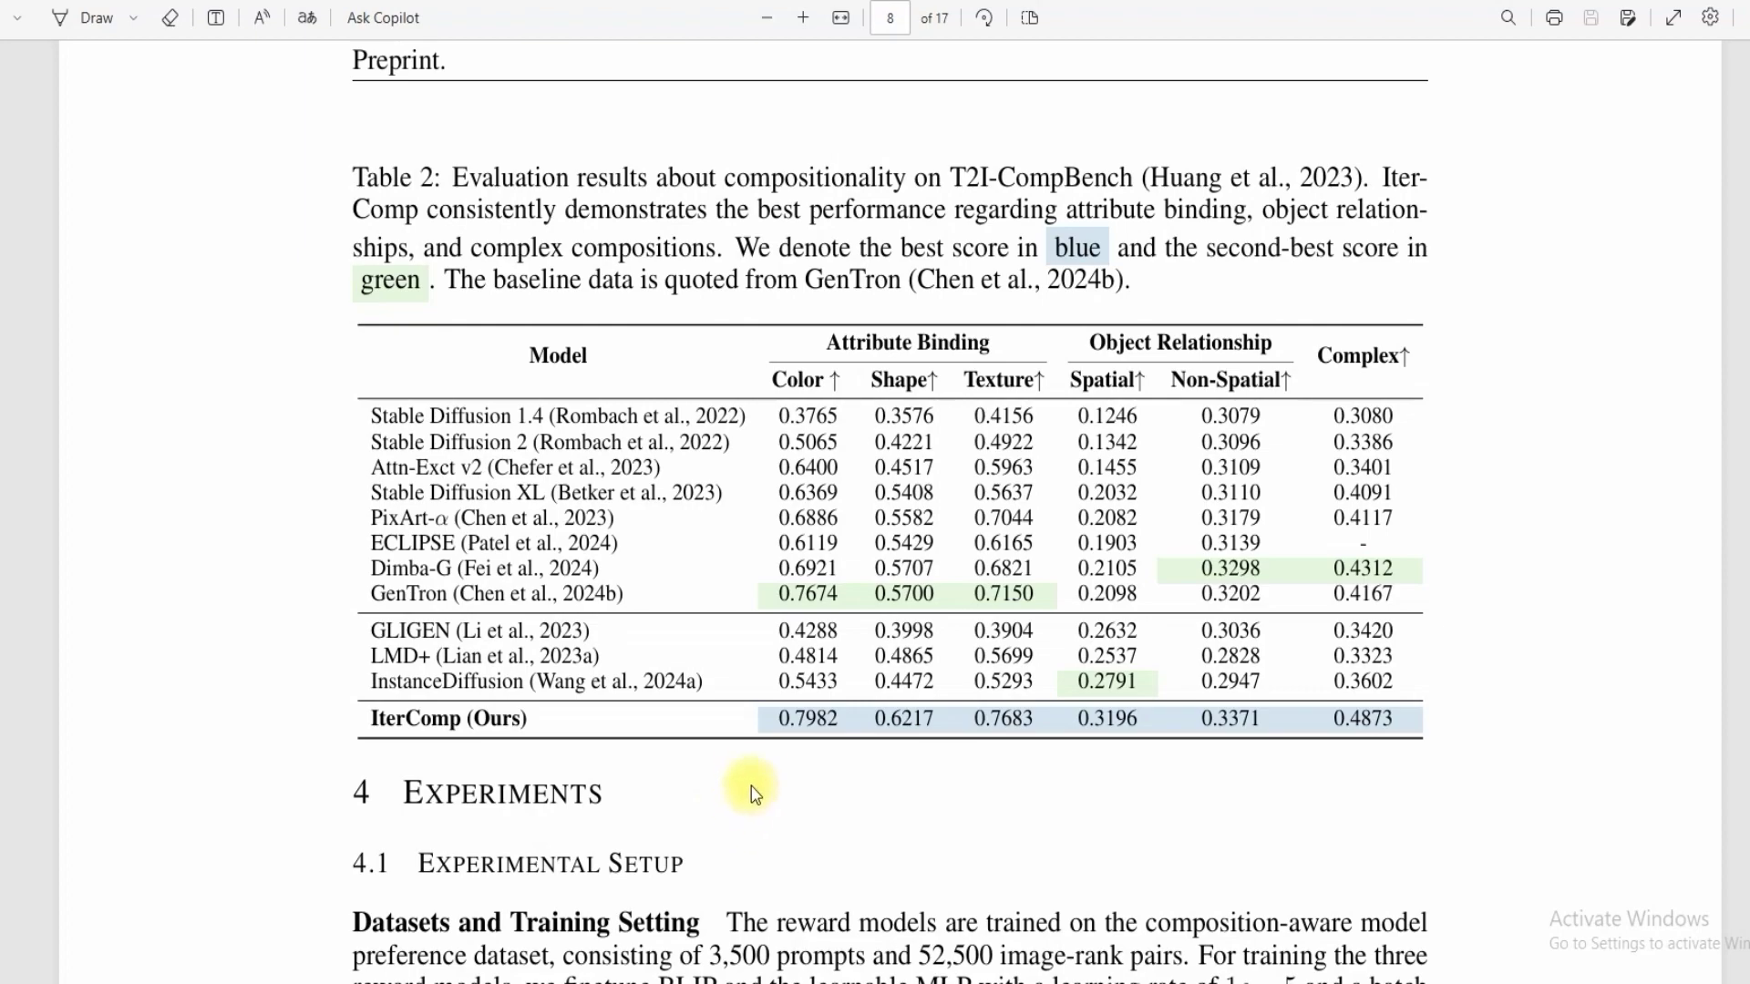
Review the paper's evaluation tables on compositionality, image realism and inference time on pages 8 and 9.
scroll(756, 781, "down", 1)
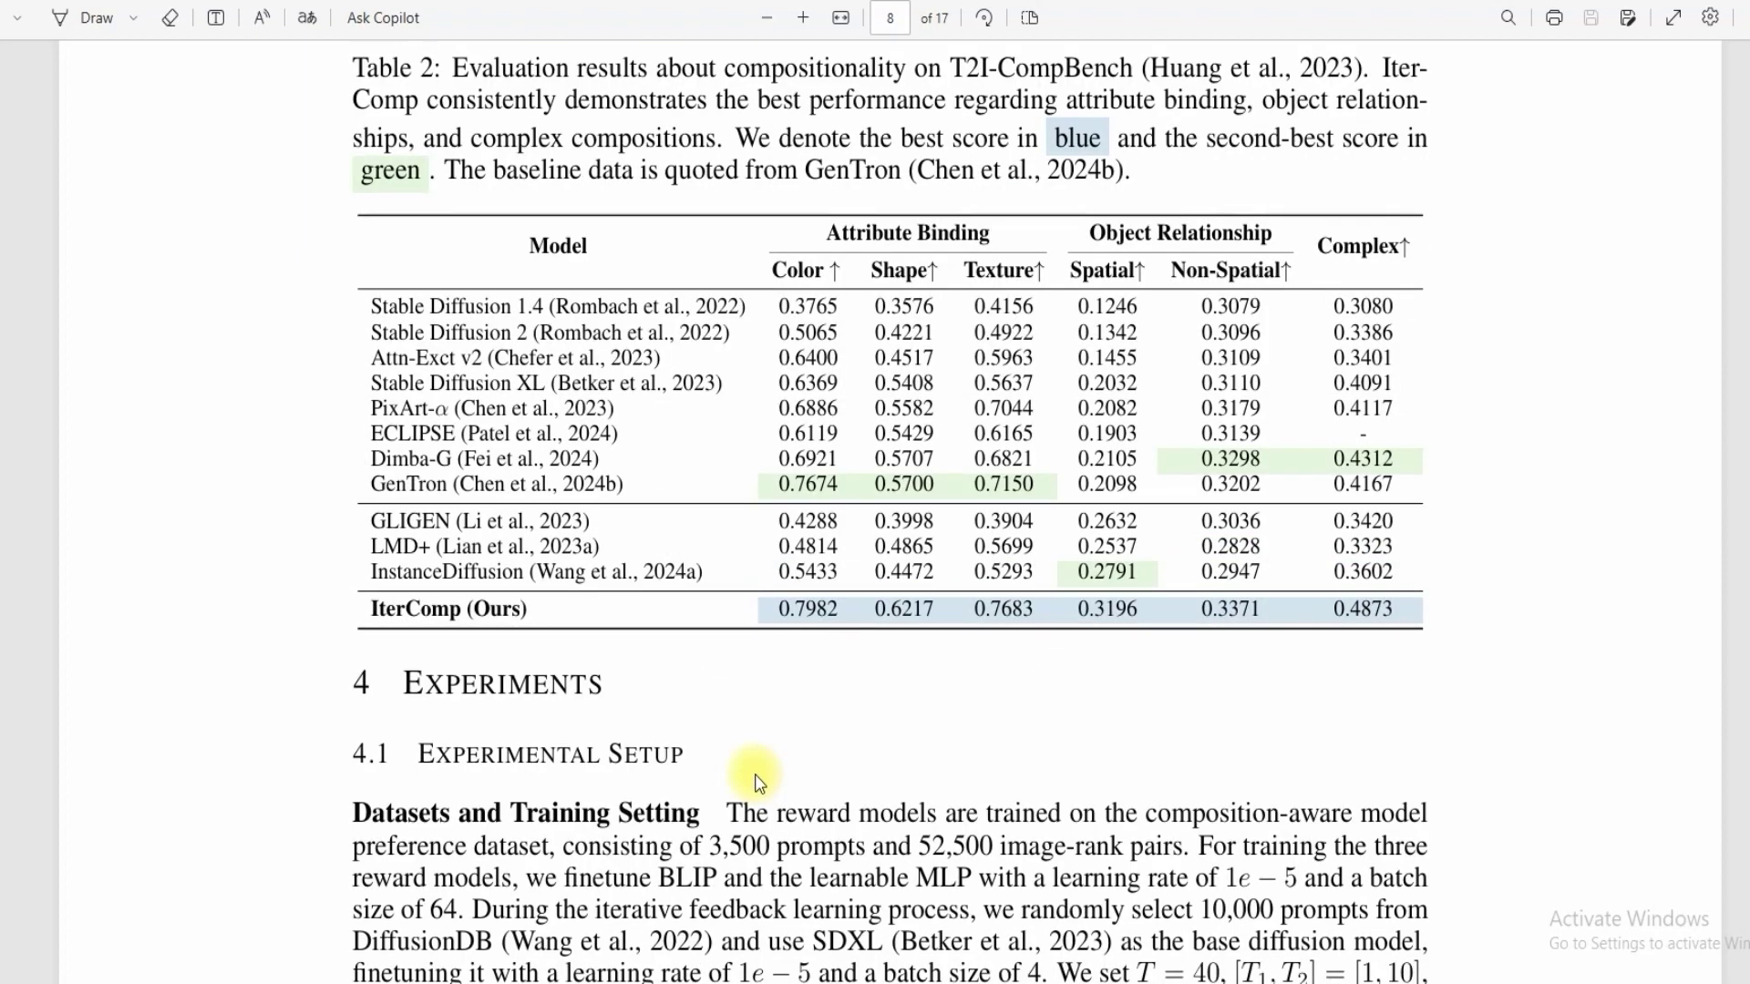
scroll(755, 780, "down", 20)
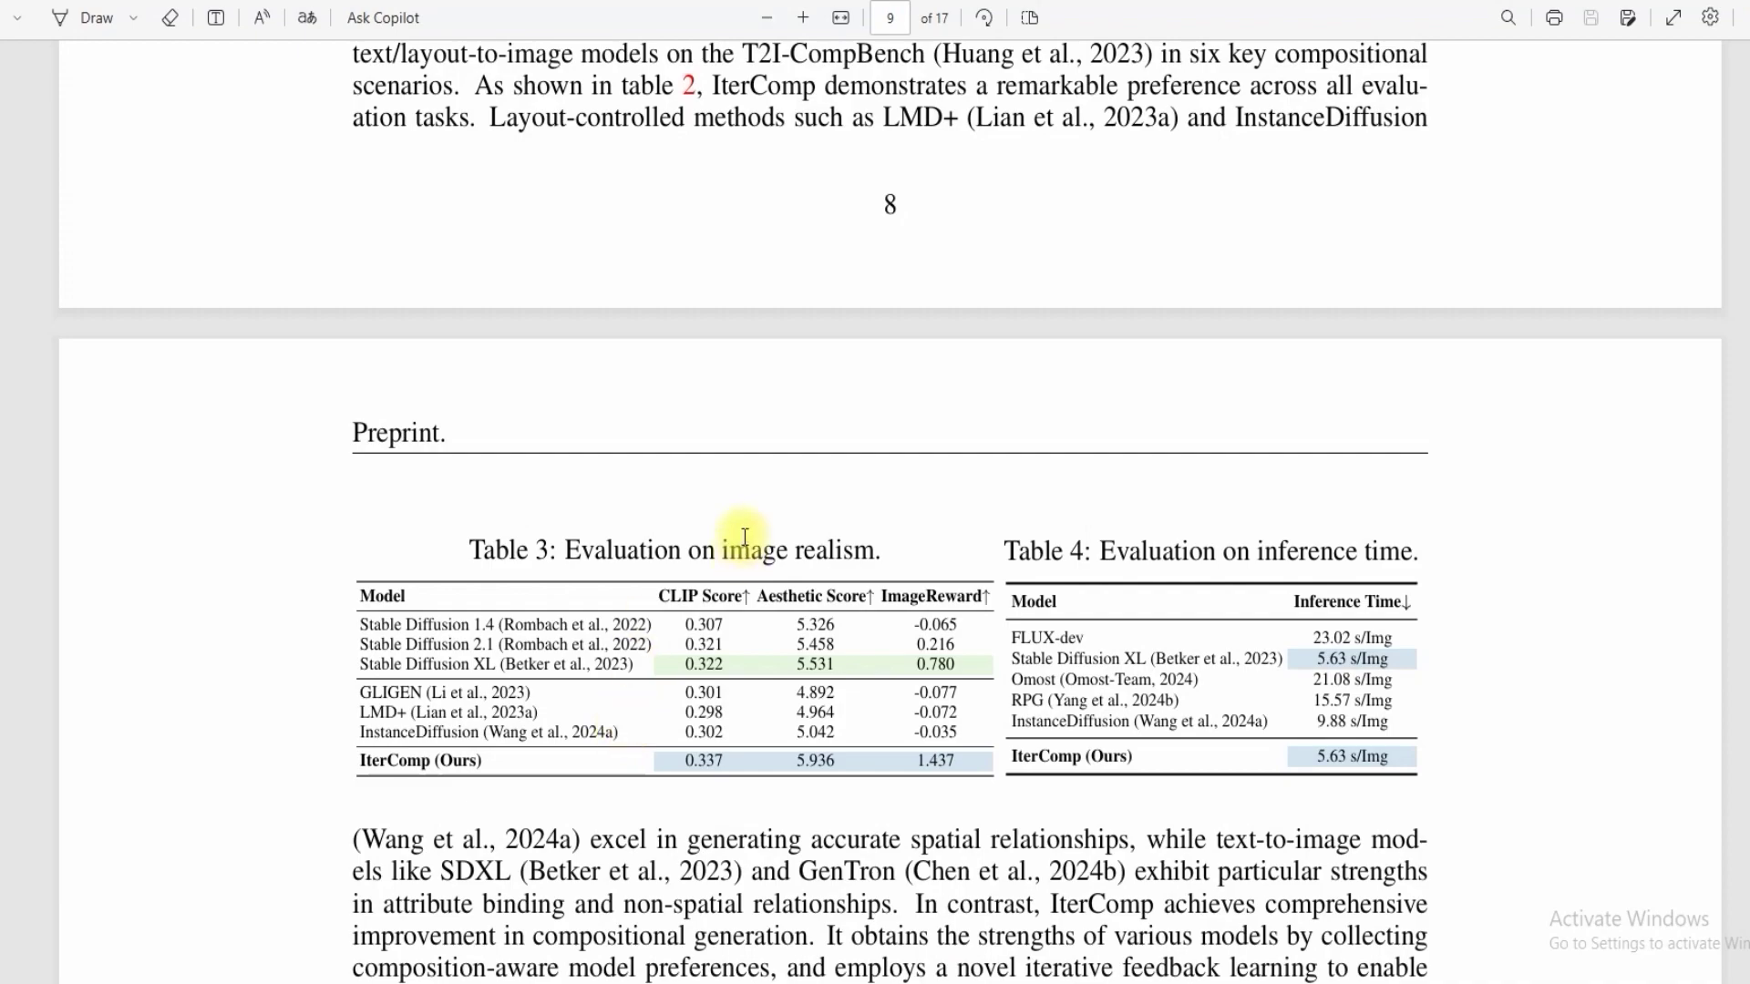
scroll(748, 541, "down", 10)
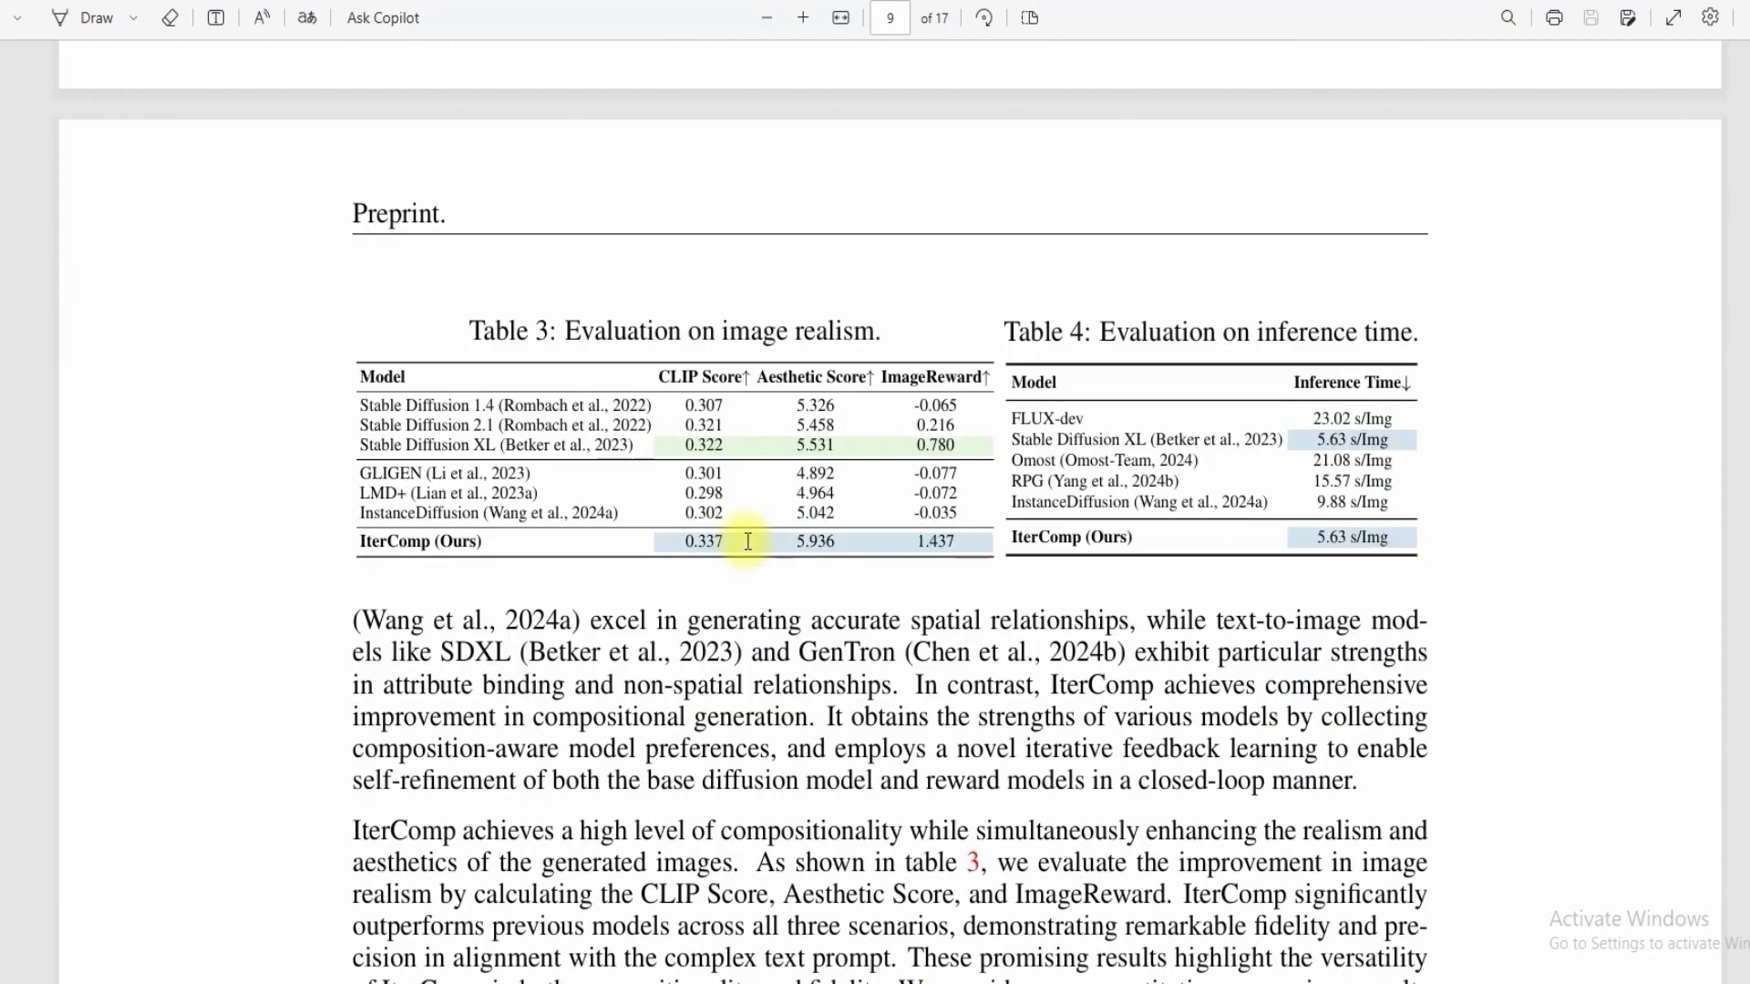
scroll(747, 541, "down", 1)
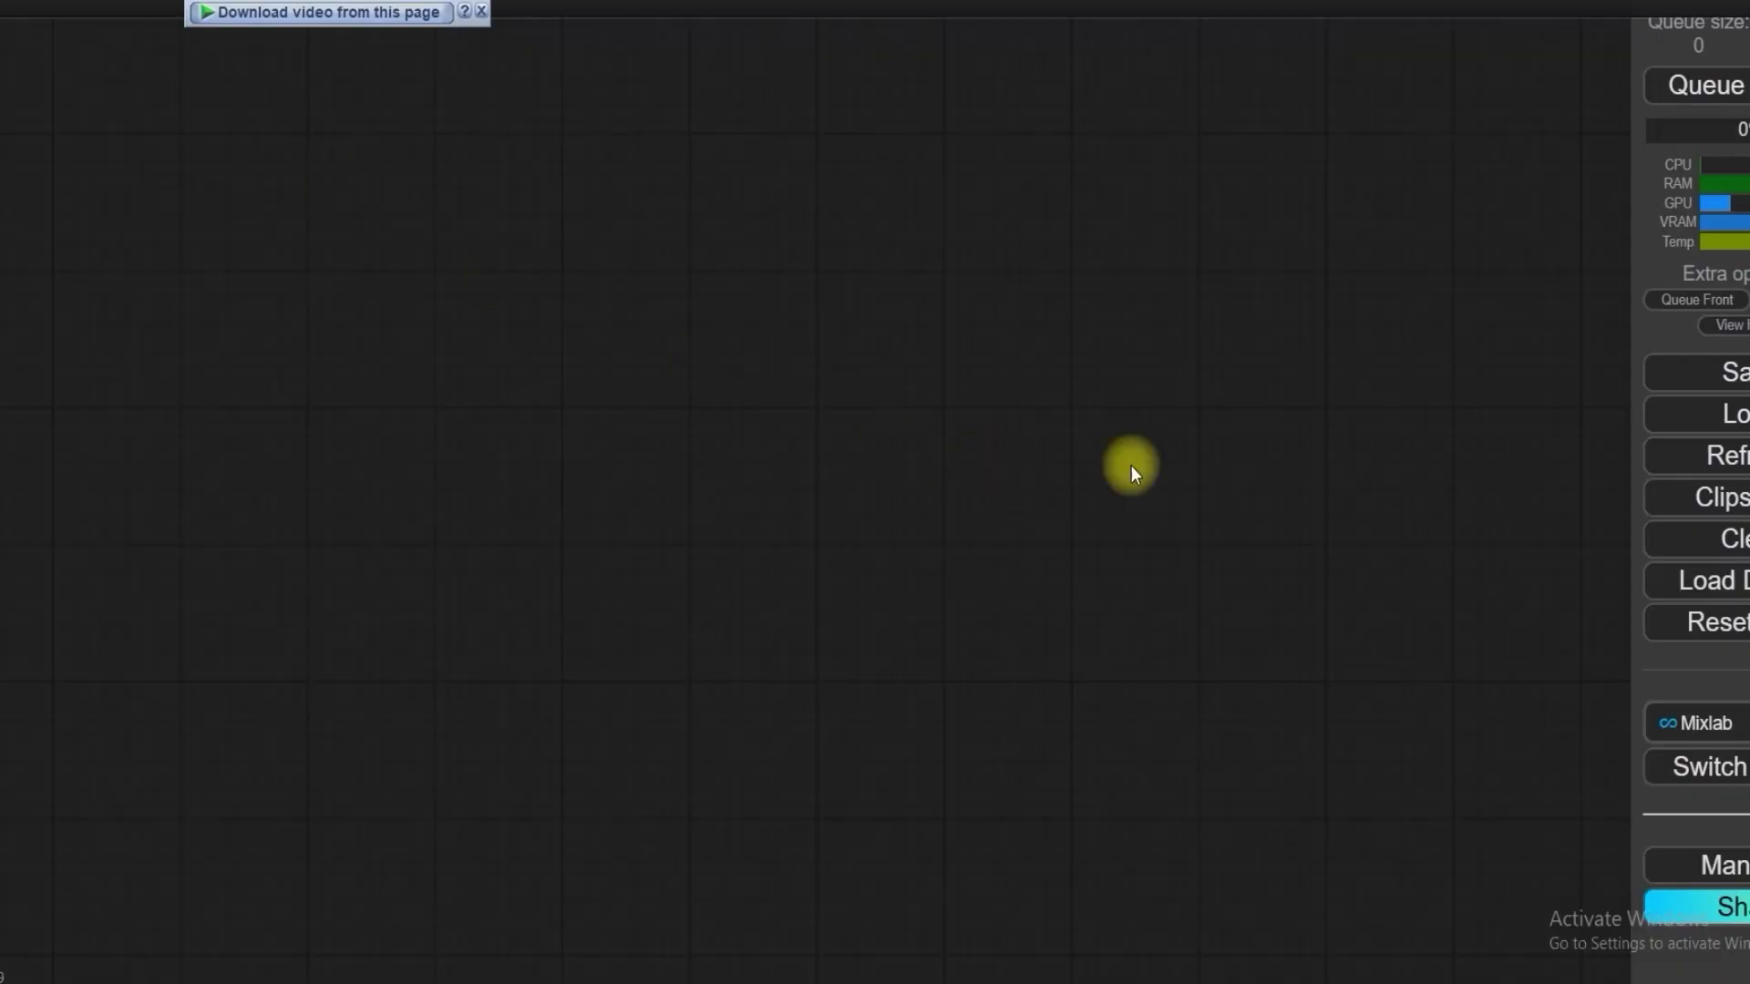
Switch to ComfyUI and load the saved workflow containing the Flux, IterComp Refine and Upscaling groups.
left_click(1667, 415)
double_click(531, 117)
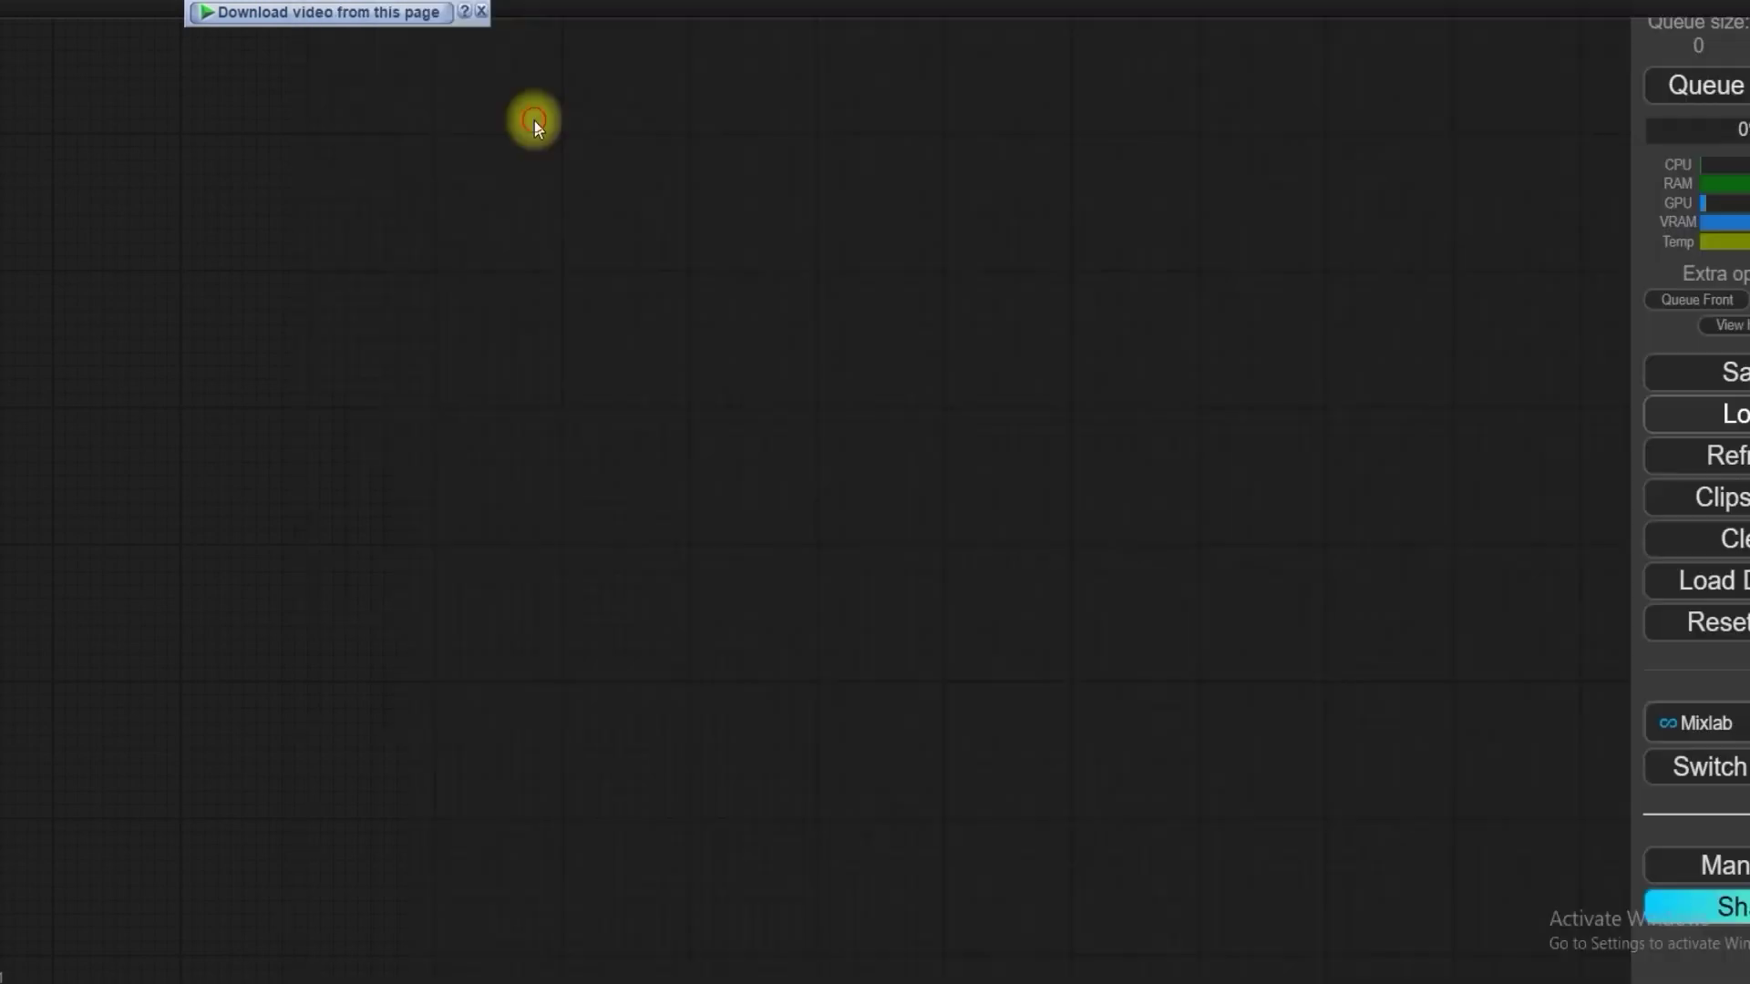
scroll(796, 434, "down", 4)
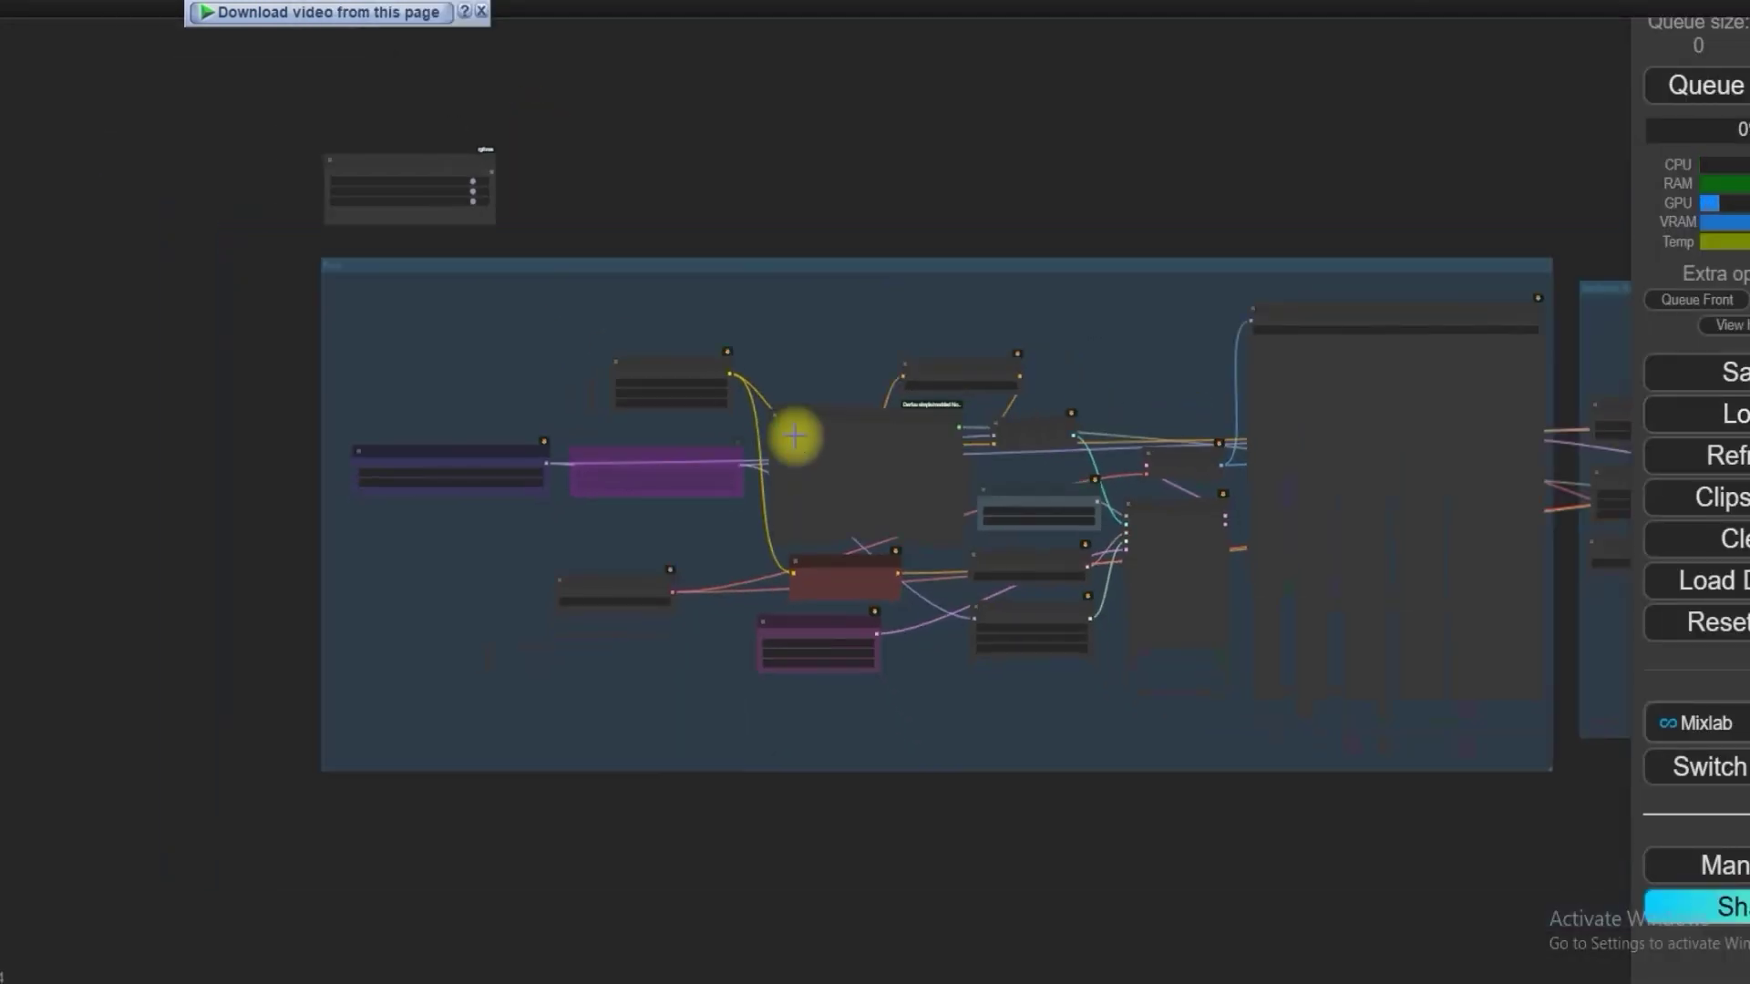
Examine the Flux group and the group switches above it in the workflow.
left_click_drag(990, 195, 507, 207)
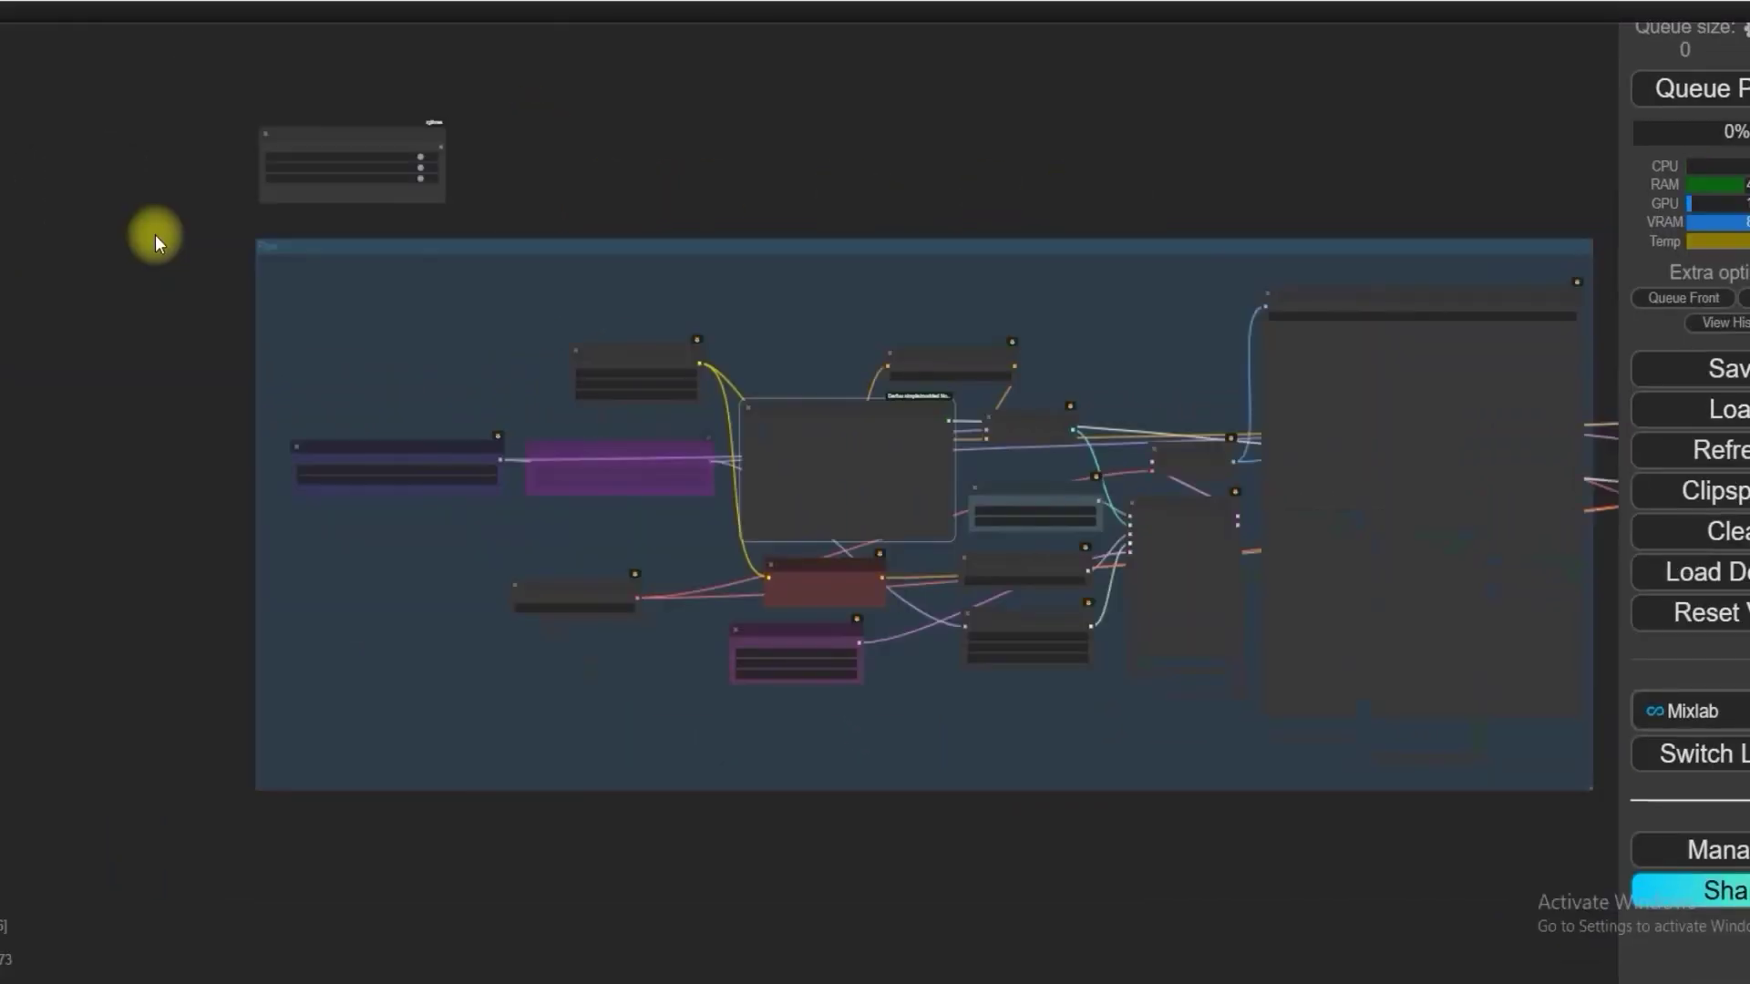
left_click_drag(156, 234, 48, 295)
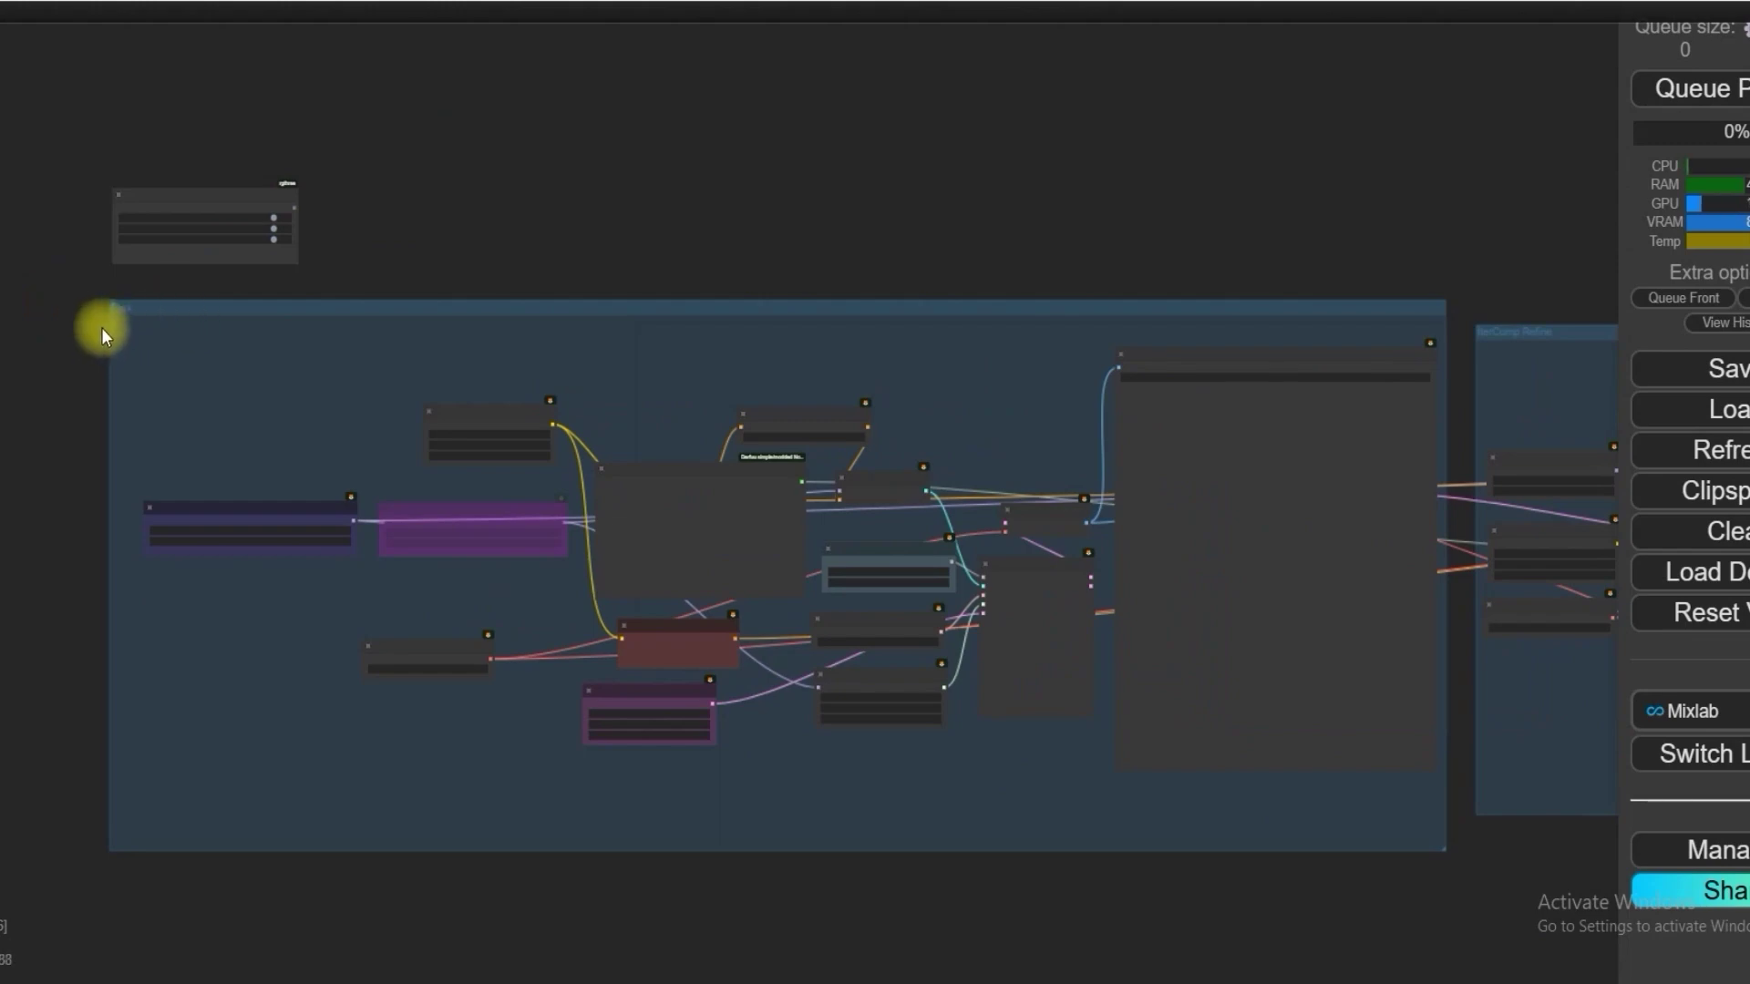
scroll(79, 319, "up", 10)
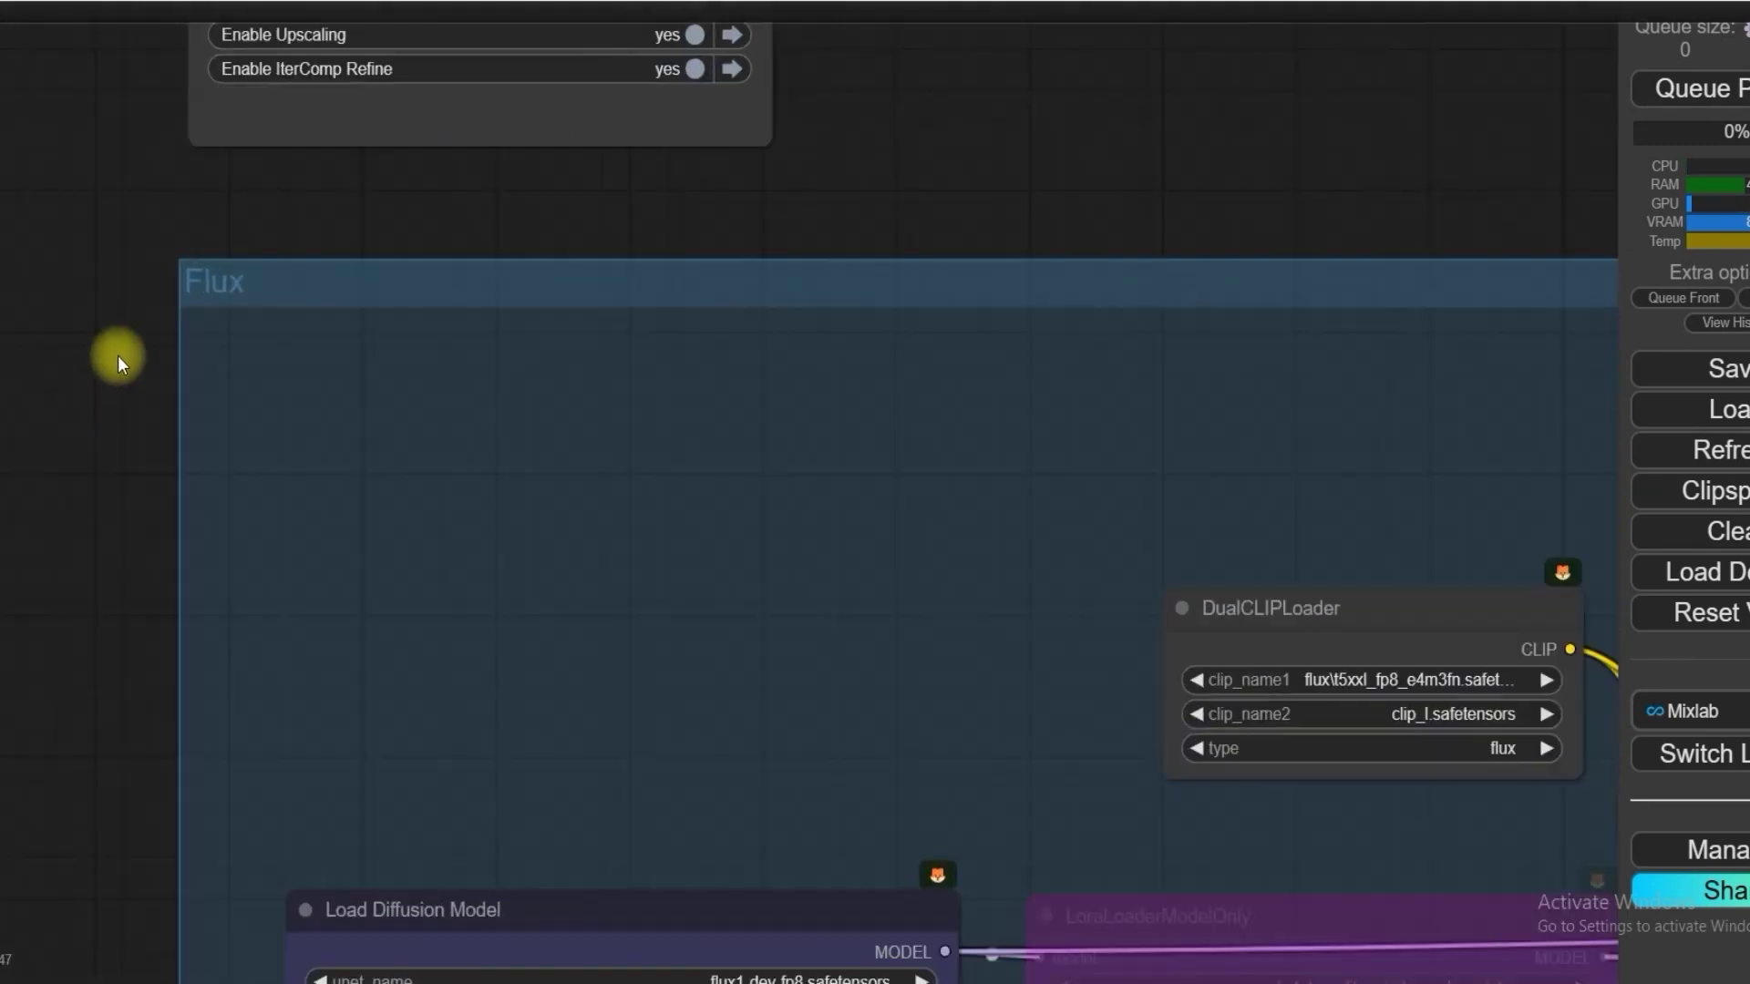
scroll(408, 333, "down", 12)
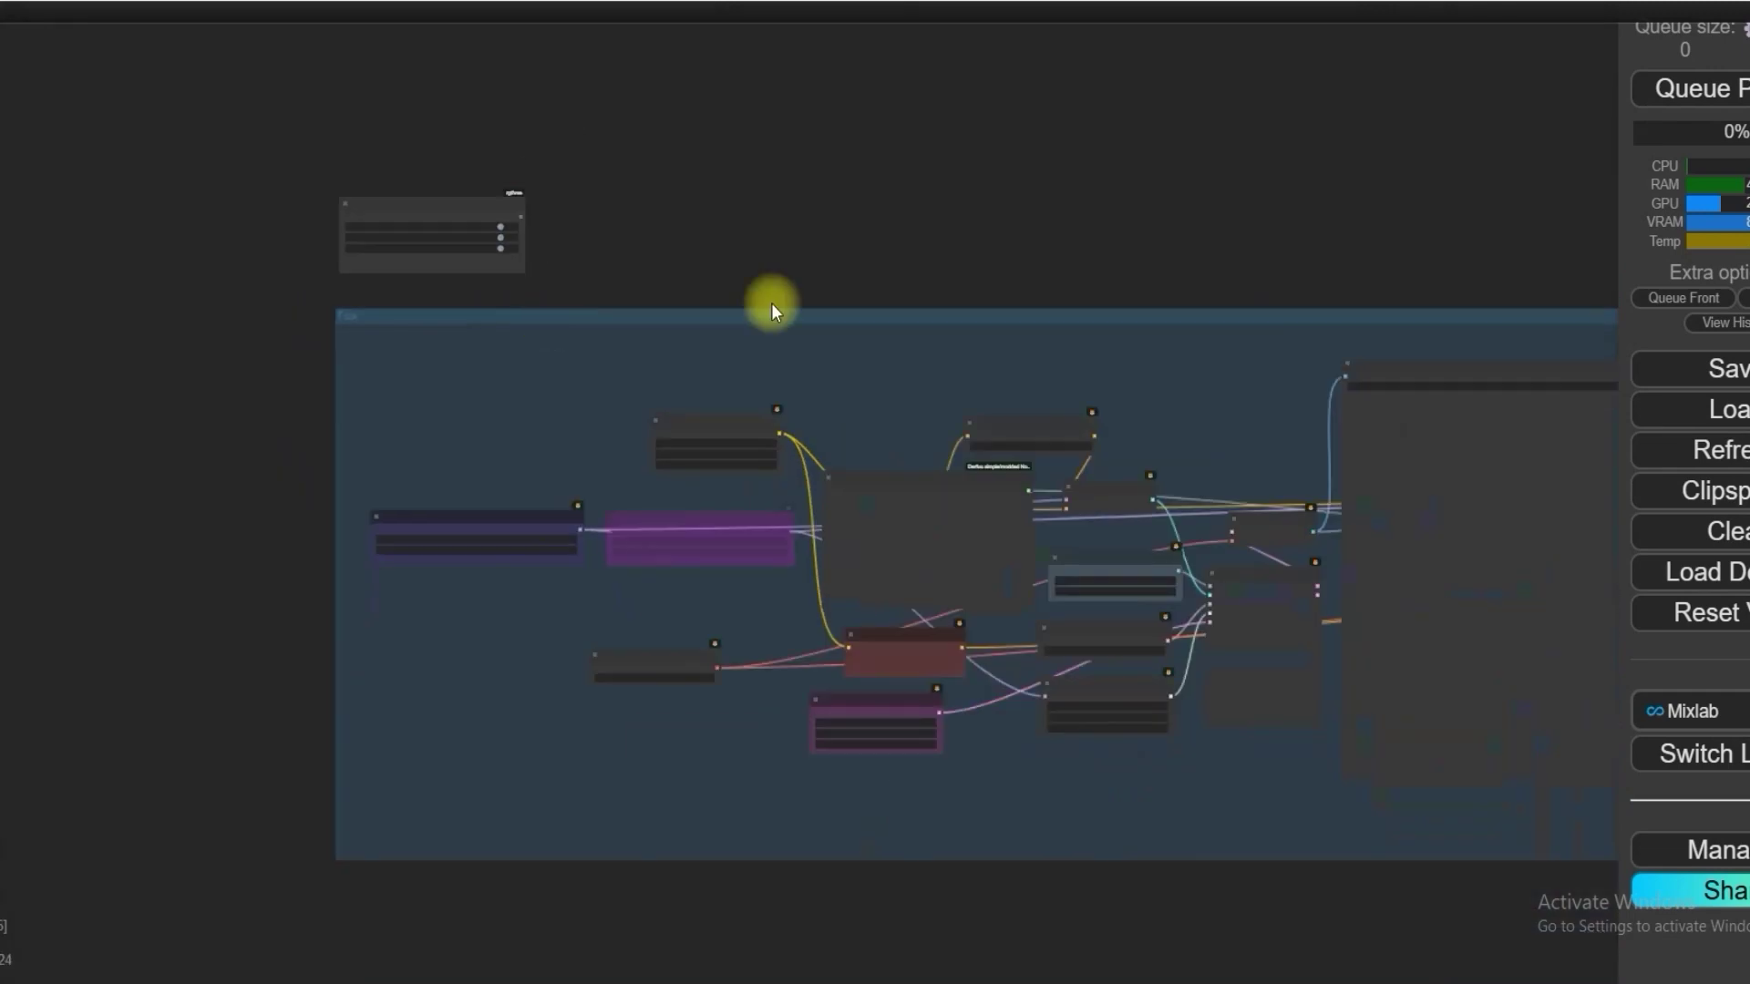
left_click_drag(1134, 219, 933, 179)
scroll(1174, 379, "up", 5)
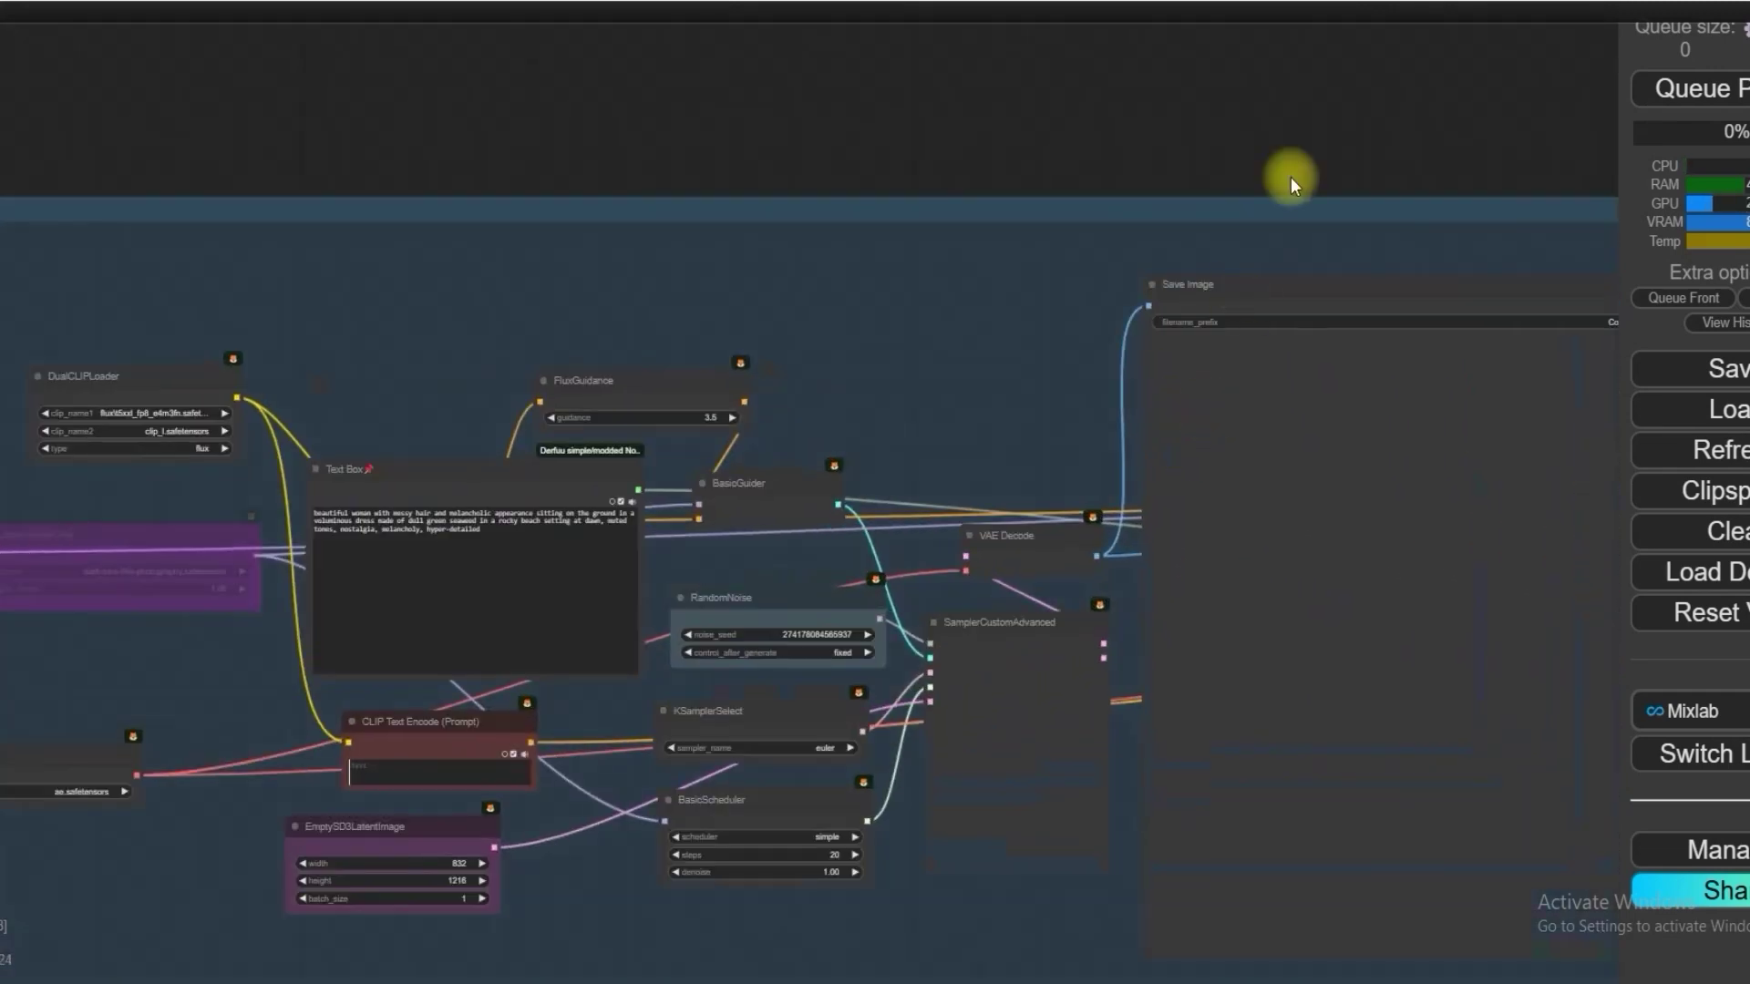
Examine the IterComp Refine group's model loader, dual CLIP loader and KSampler nodes.
left_click_drag(1290, 177, 473, 113)
left_click_drag(856, 128, 387, 199)
scroll(376, 361, "up", 5)
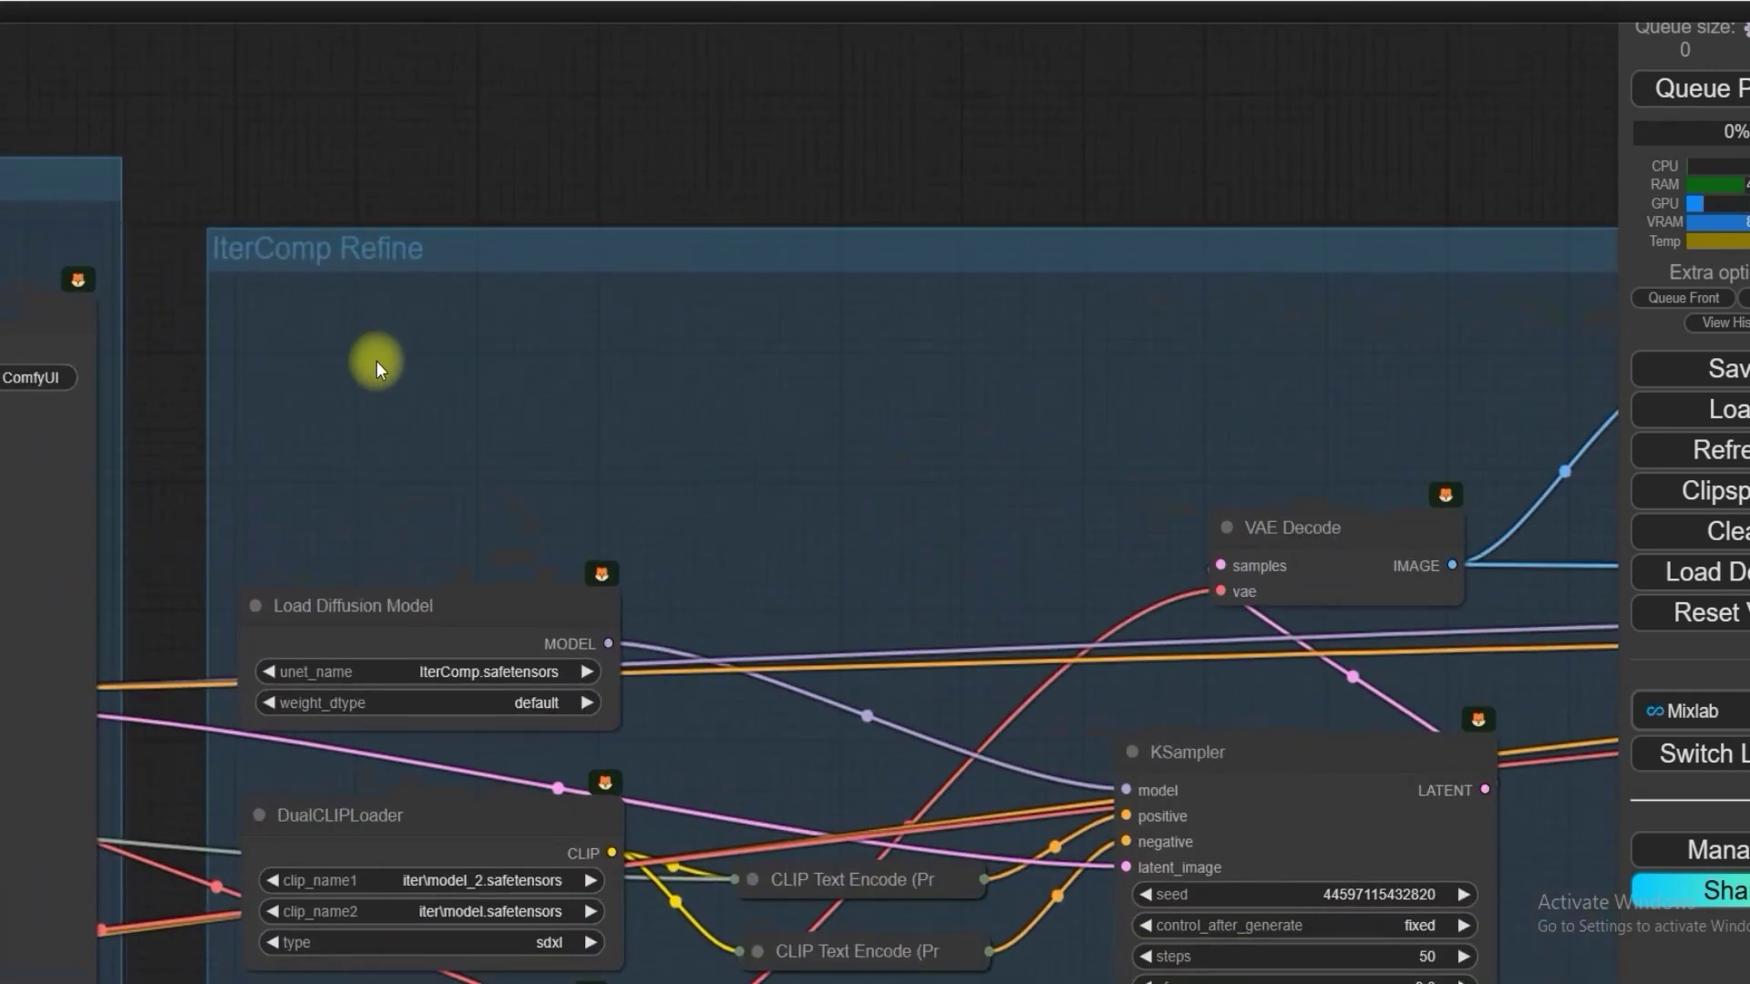
scroll(273, 281, "up", 3)
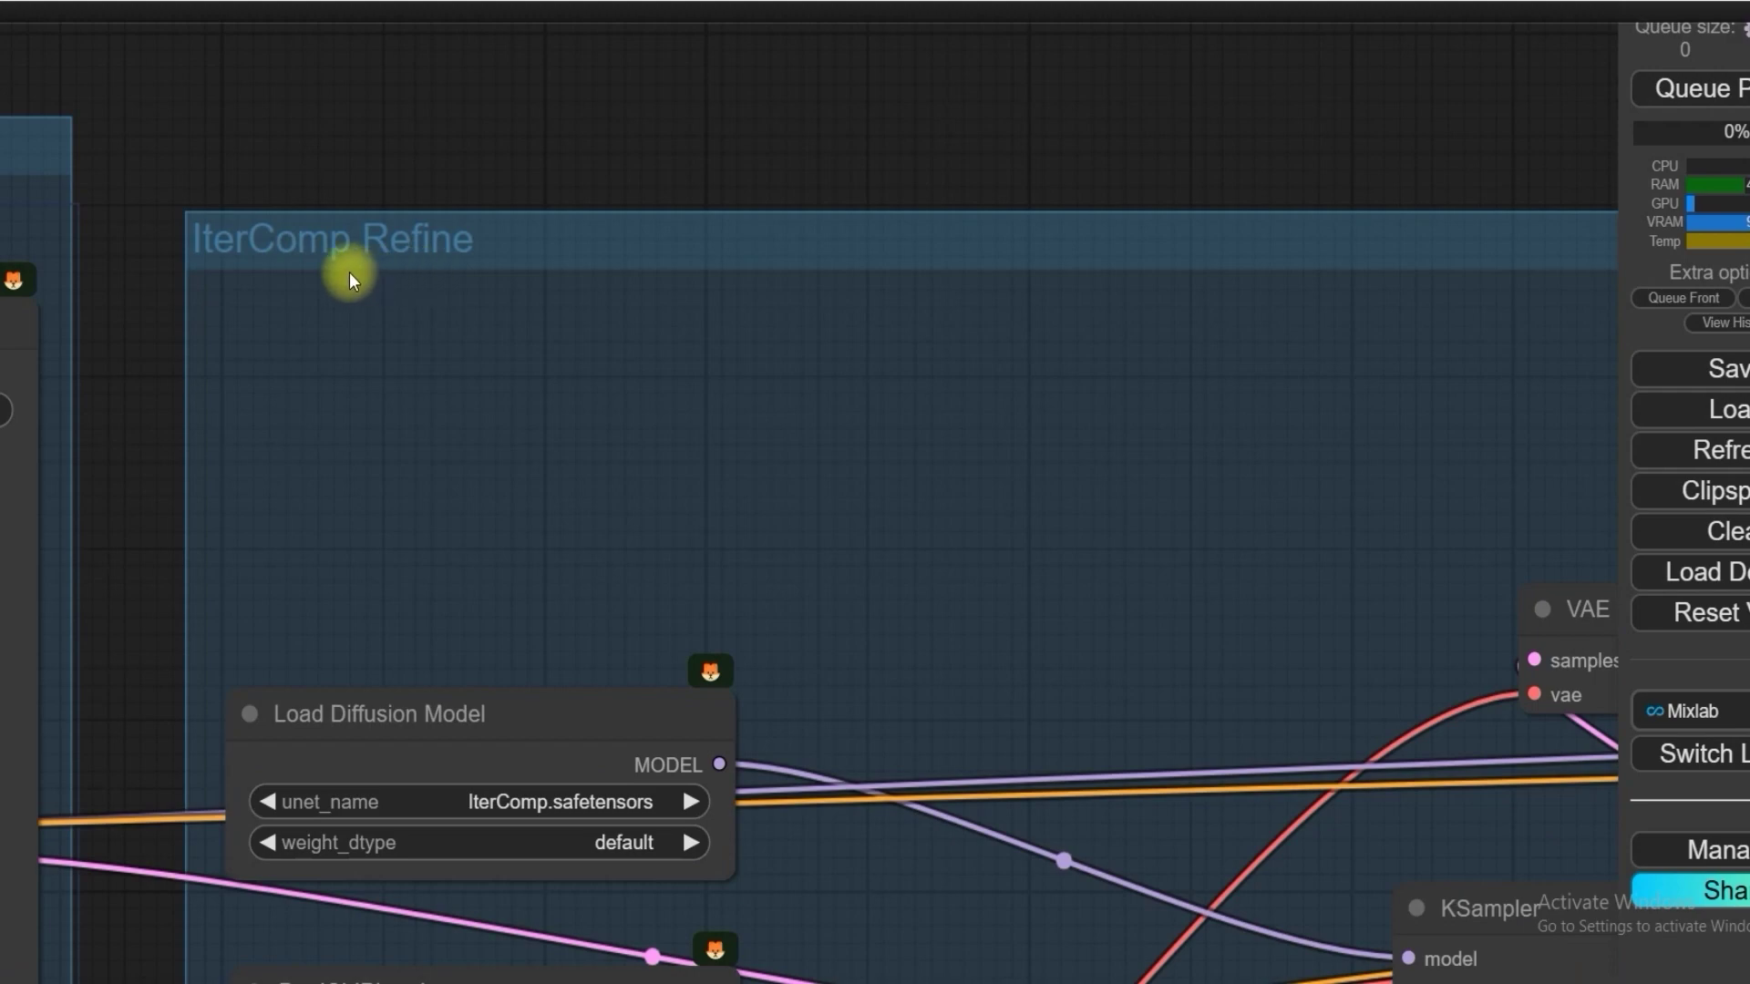
scroll(485, 281, "down", 4)
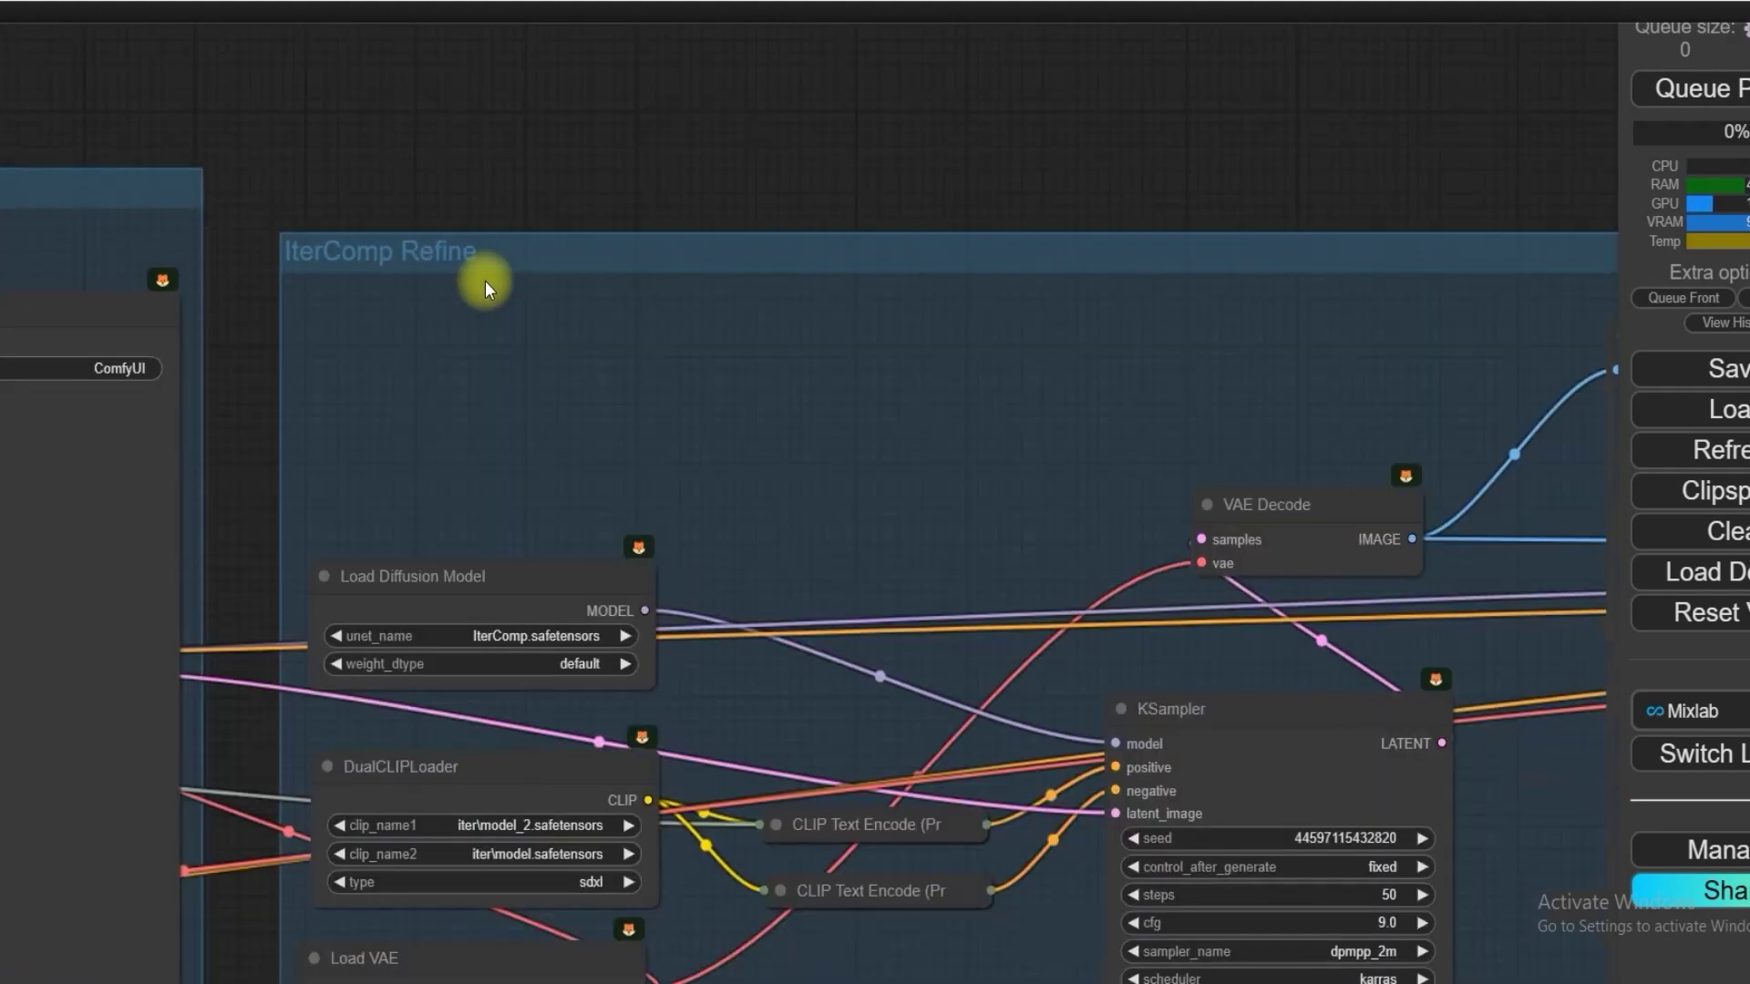
scroll(465, 281, "up", 2)
scroll(465, 281, "down", 2)
scroll(465, 281, "down", 3)
Inspect the Upscaling group with its upscale model loader and Ultimate SD Upscale node.
left_click_drag(1036, 190, 364, 195)
left_click_drag(809, 195, 406, 202)
scroll(424, 239, "up", 2)
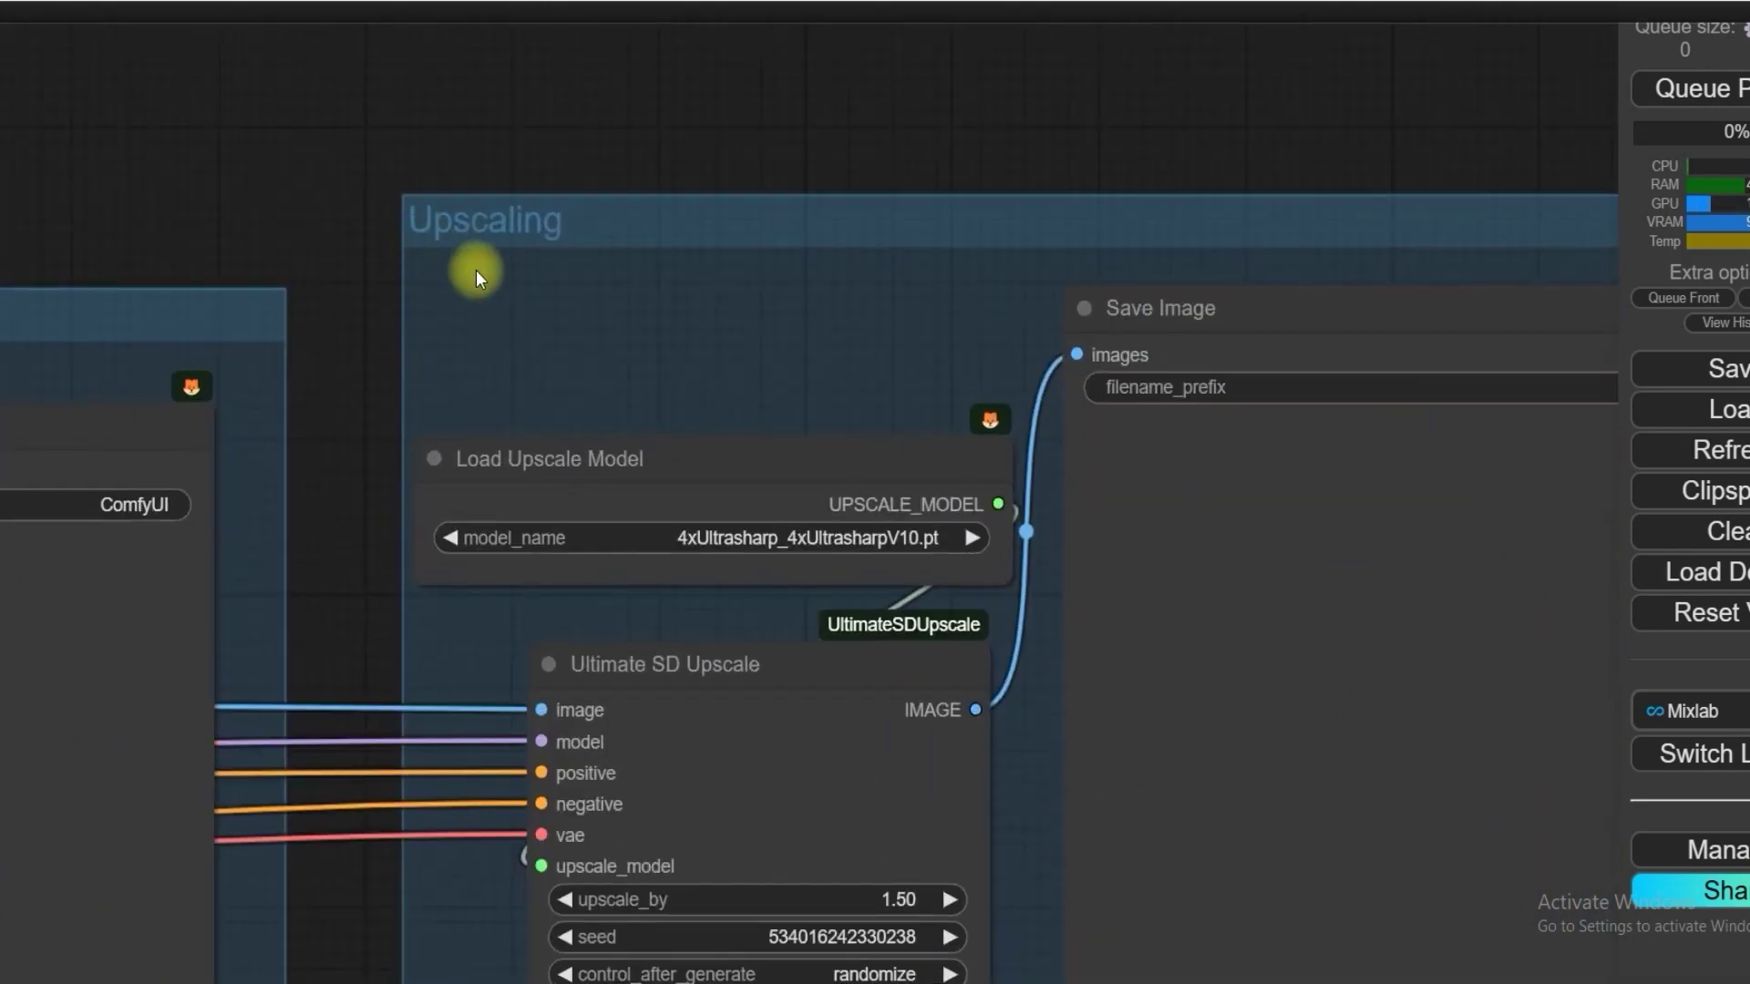
Return to the Flux group and examine its Load Diffusion Model node and the bypassed LoraLoaderModelOnly node.
scroll(587, 276, "down", 2)
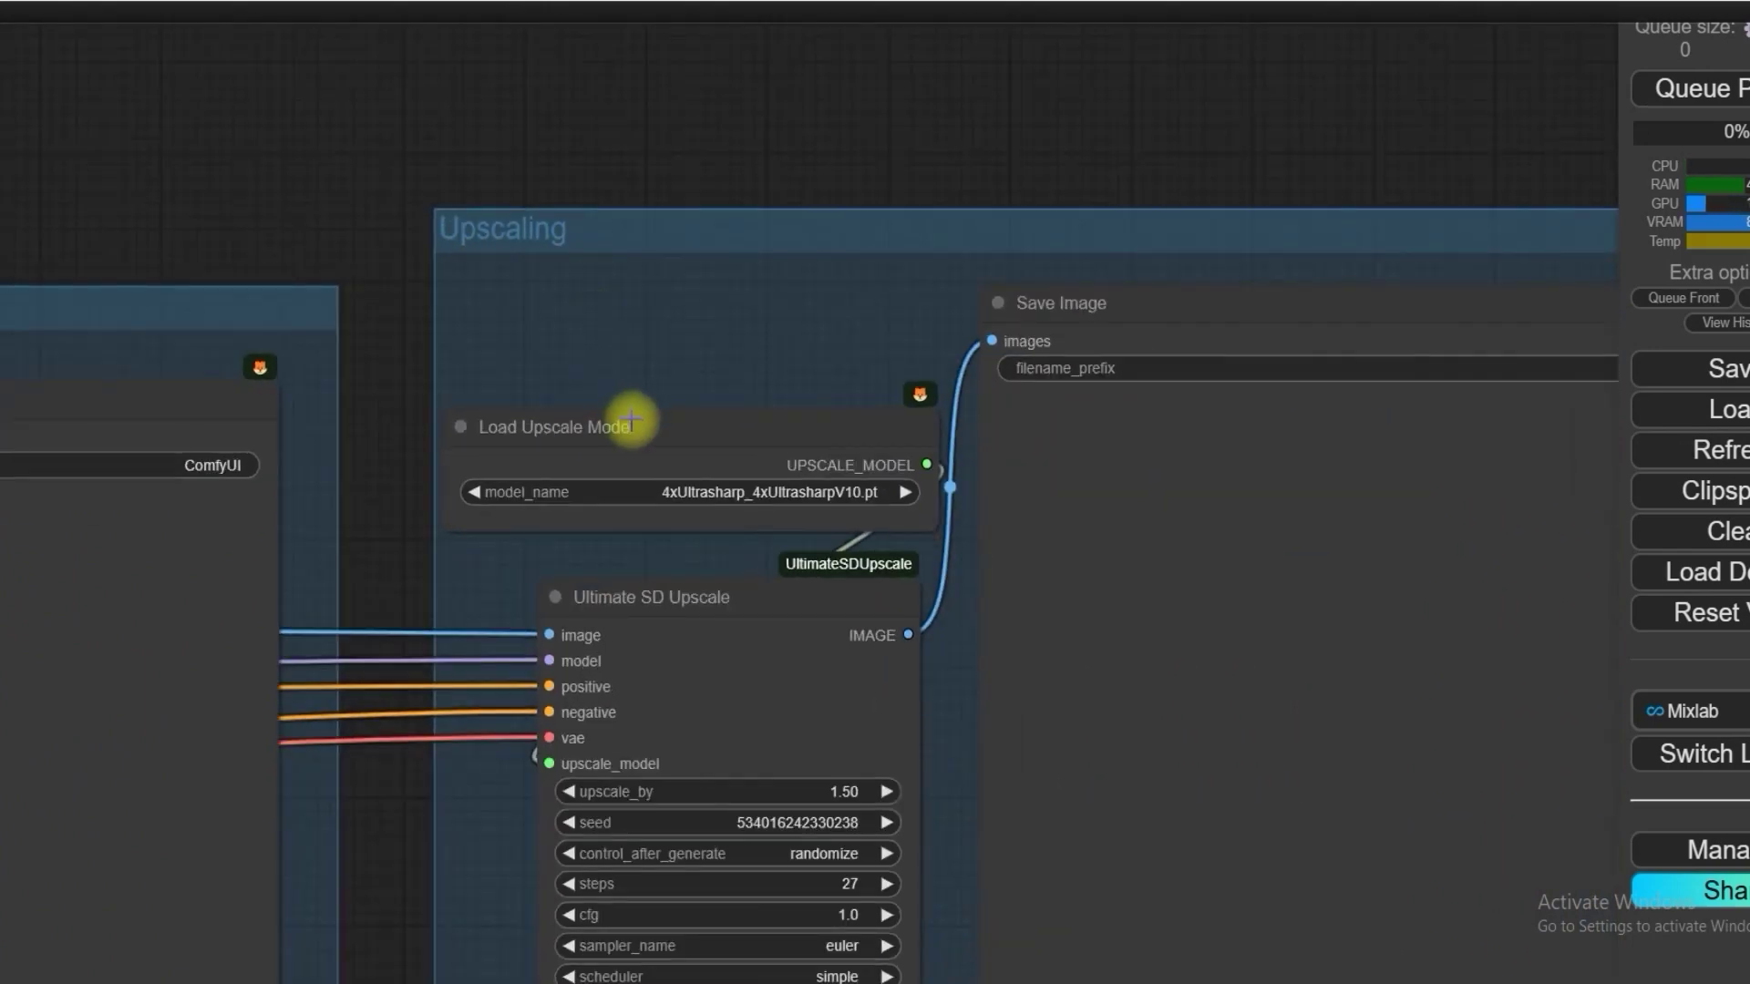
scroll(718, 458, "down", 2)
scroll(718, 458, "down", 2)
left_click_drag(368, 259, 775, 202)
left_click_drag(401, 210, 944, 182)
left_click_drag(382, 171, 935, 160)
left_click_drag(383, 149, 930, 141)
left_click_drag(333, 116, 917, 102)
left_click_drag(339, 120, 917, 111)
scroll(767, 122, "down", 2)
left_click_drag(638, 365, 462, 252)
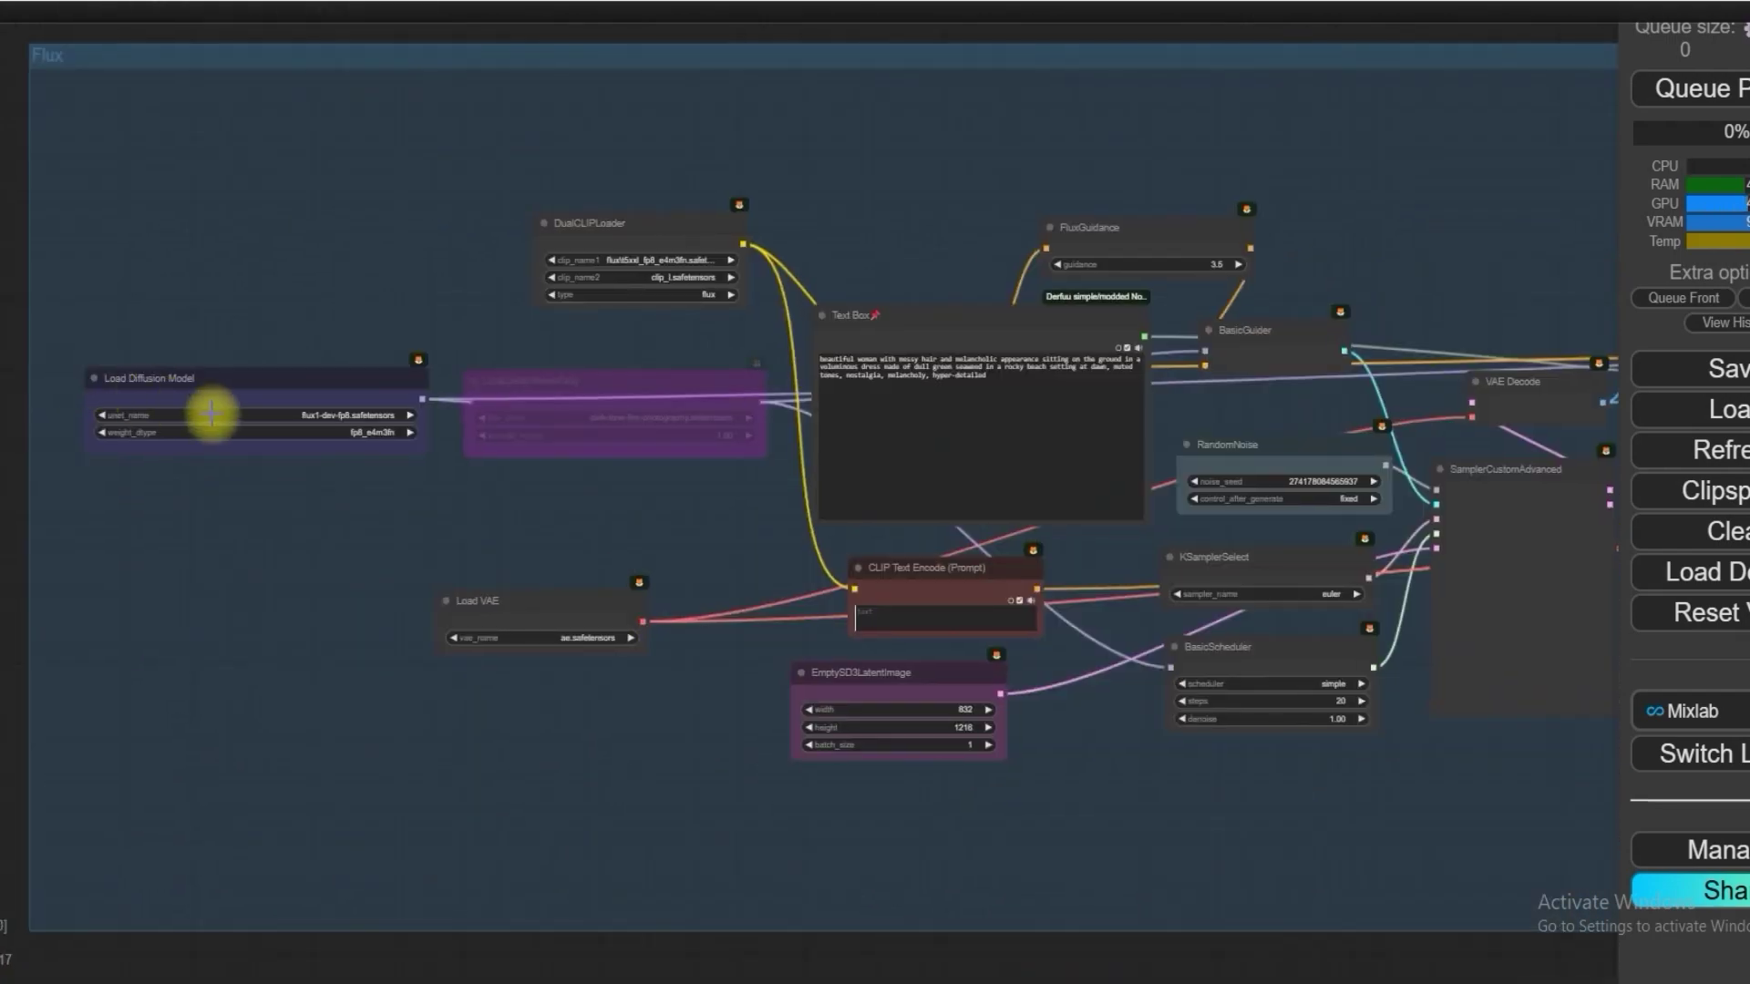
scroll(188, 407, "up", 6)
scroll(124, 271, "up", 1)
left_click_drag(124, 271, 376, 337)
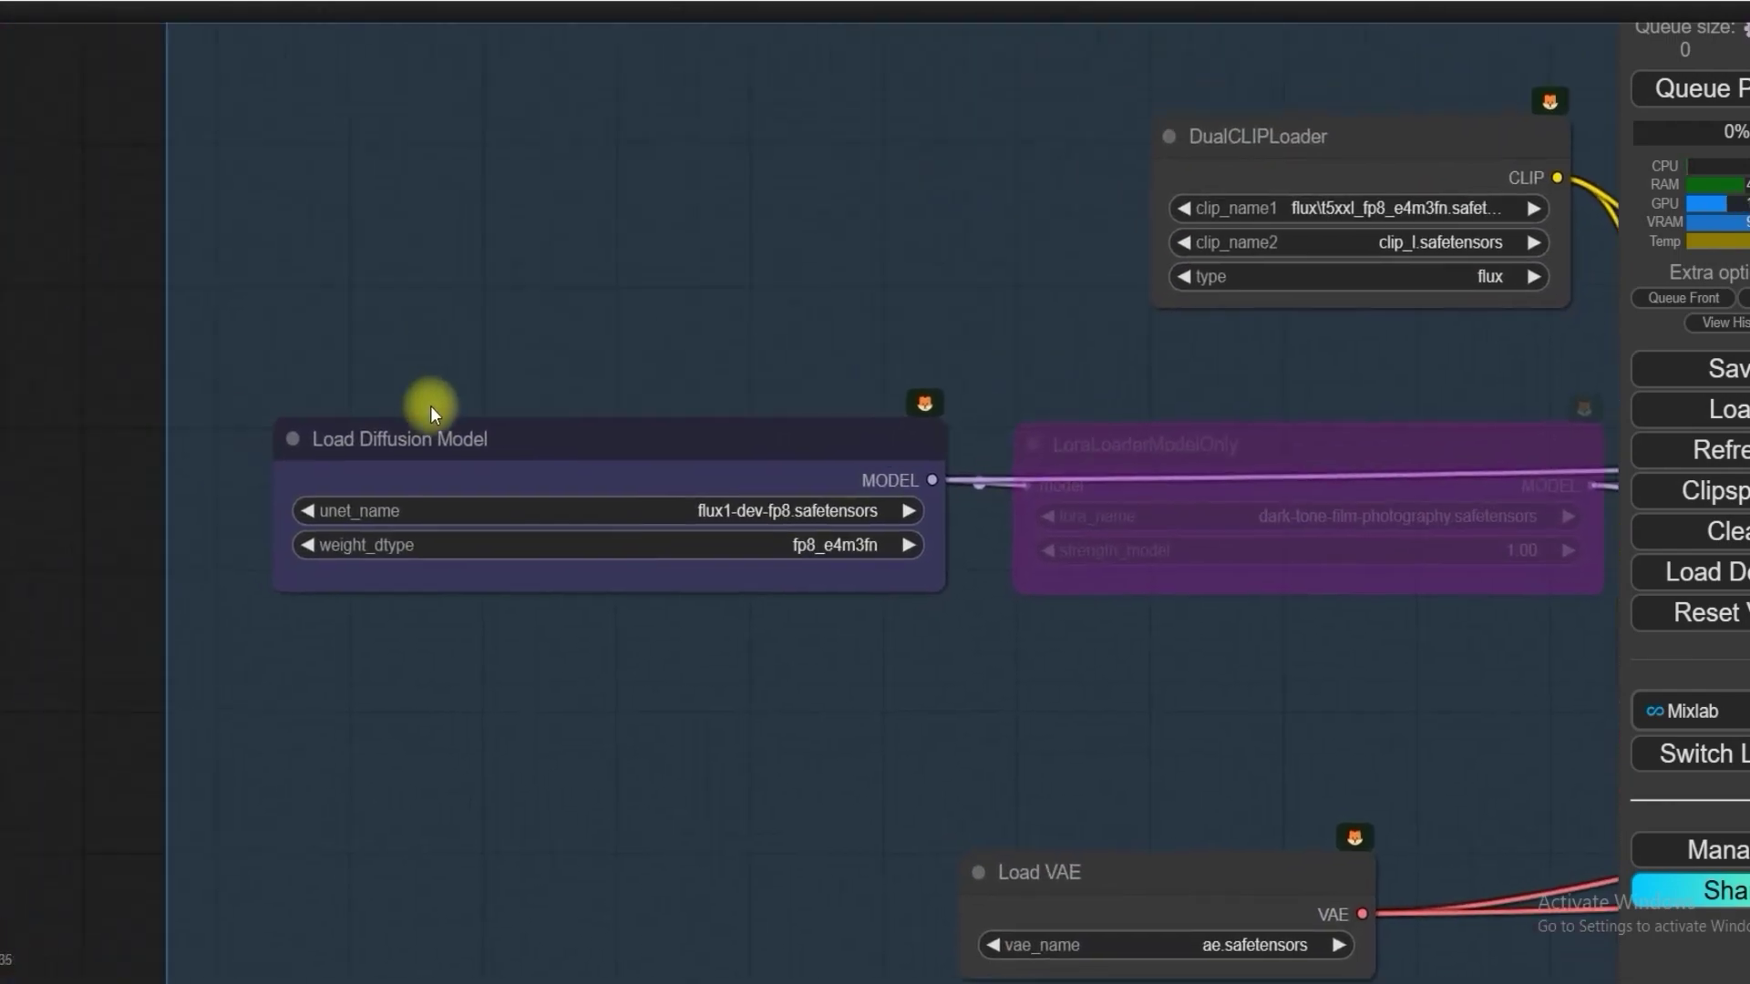
scroll(419, 536, "up", 4)
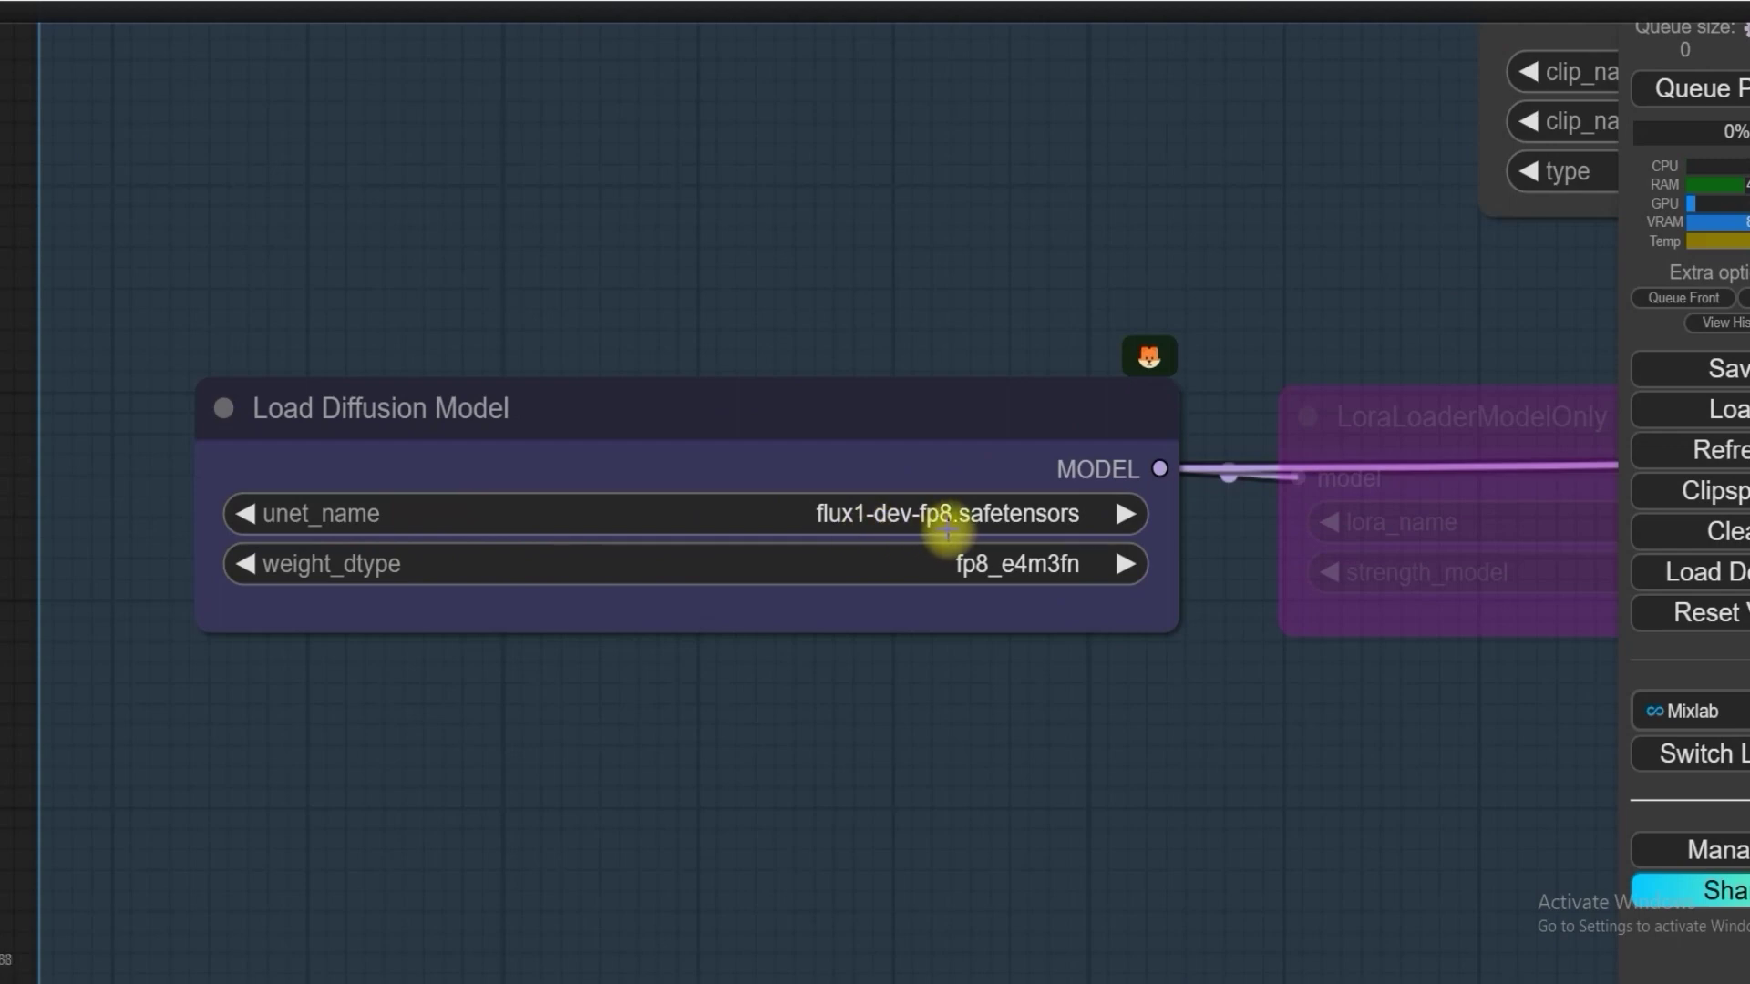
scroll(1092, 533, "down", 2)
left_click_drag(1099, 306, 630, 208)
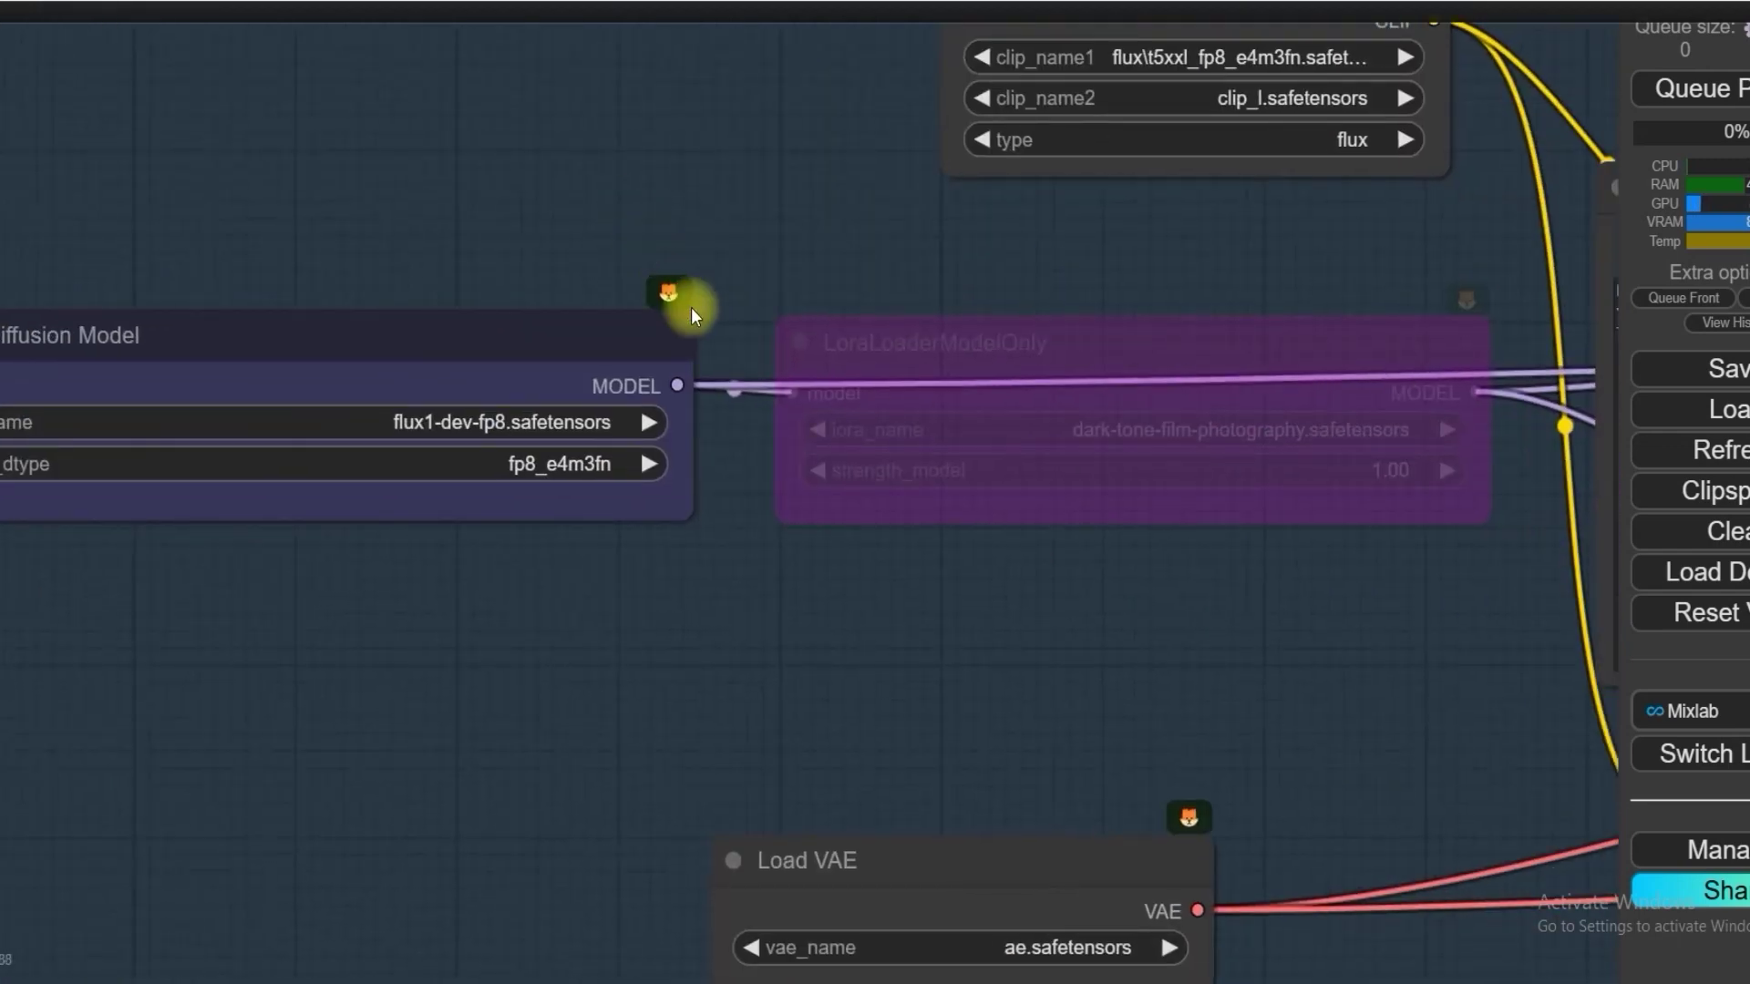
Examine the Flux group's DualCLIPLoader, the prompt Text Box and the FluxGuidance node.
scroll(691, 308, "down", 3)
scroll(811, 339, "up", 4)
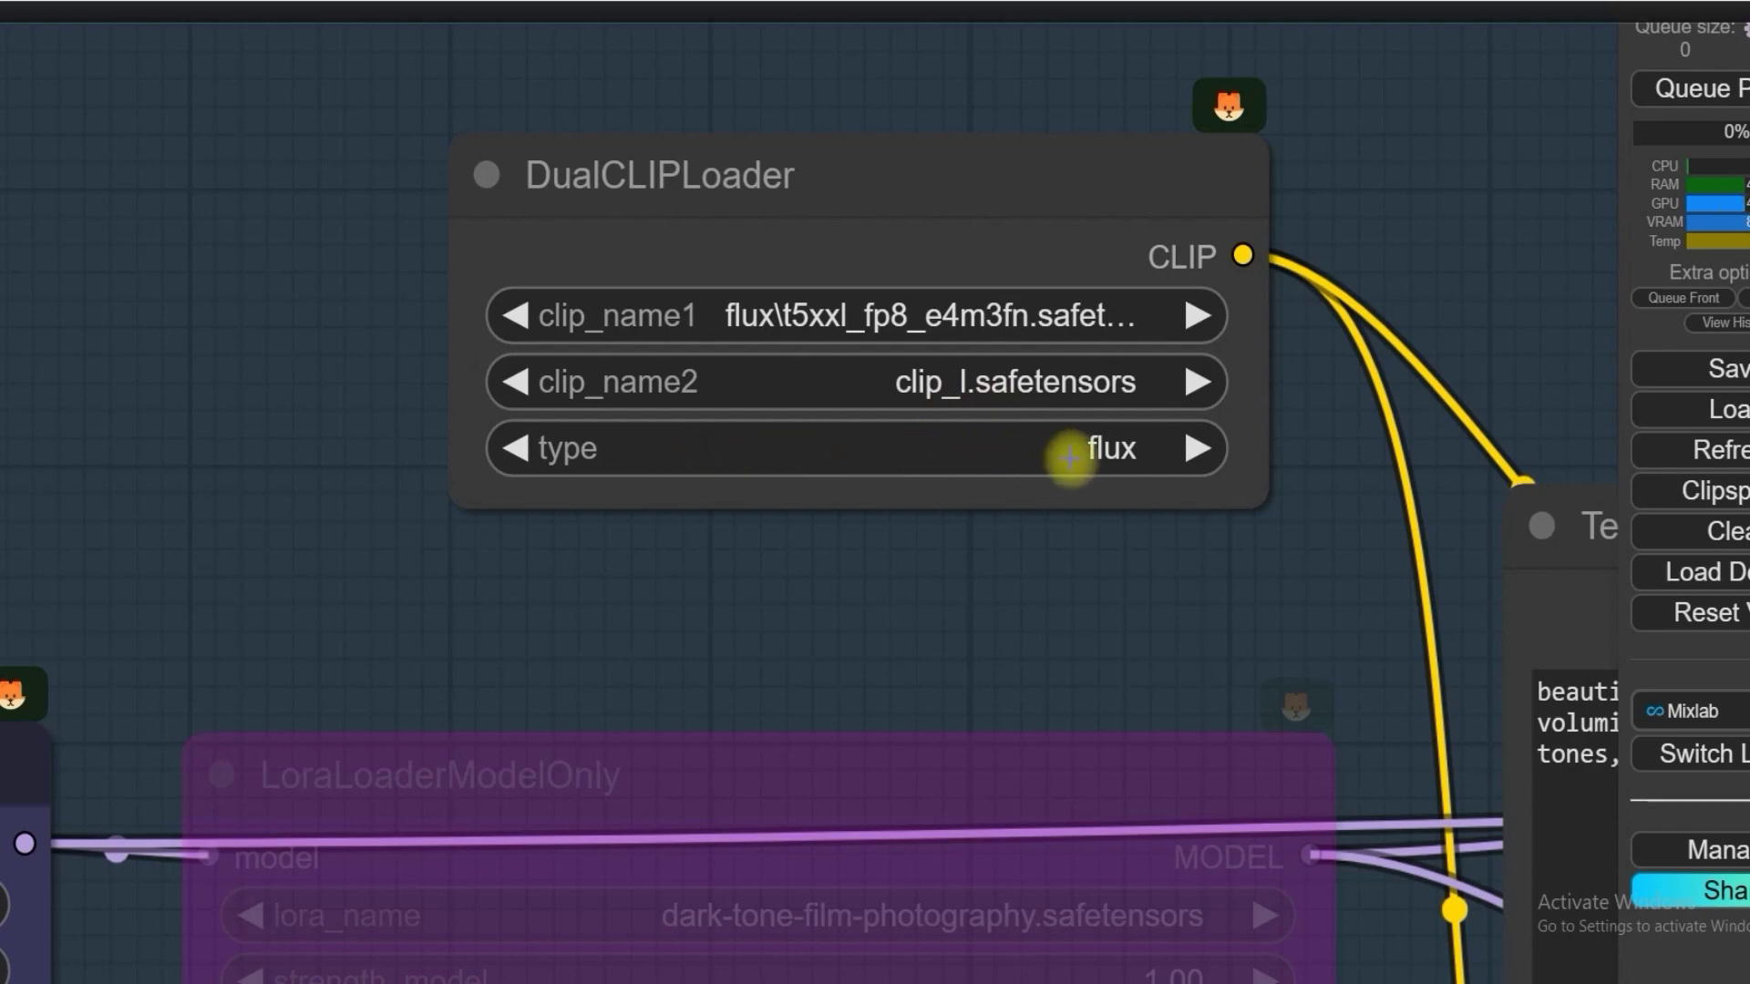
scroll(1084, 465, "down", 11)
left_click_drag(1098, 720, 470, 518)
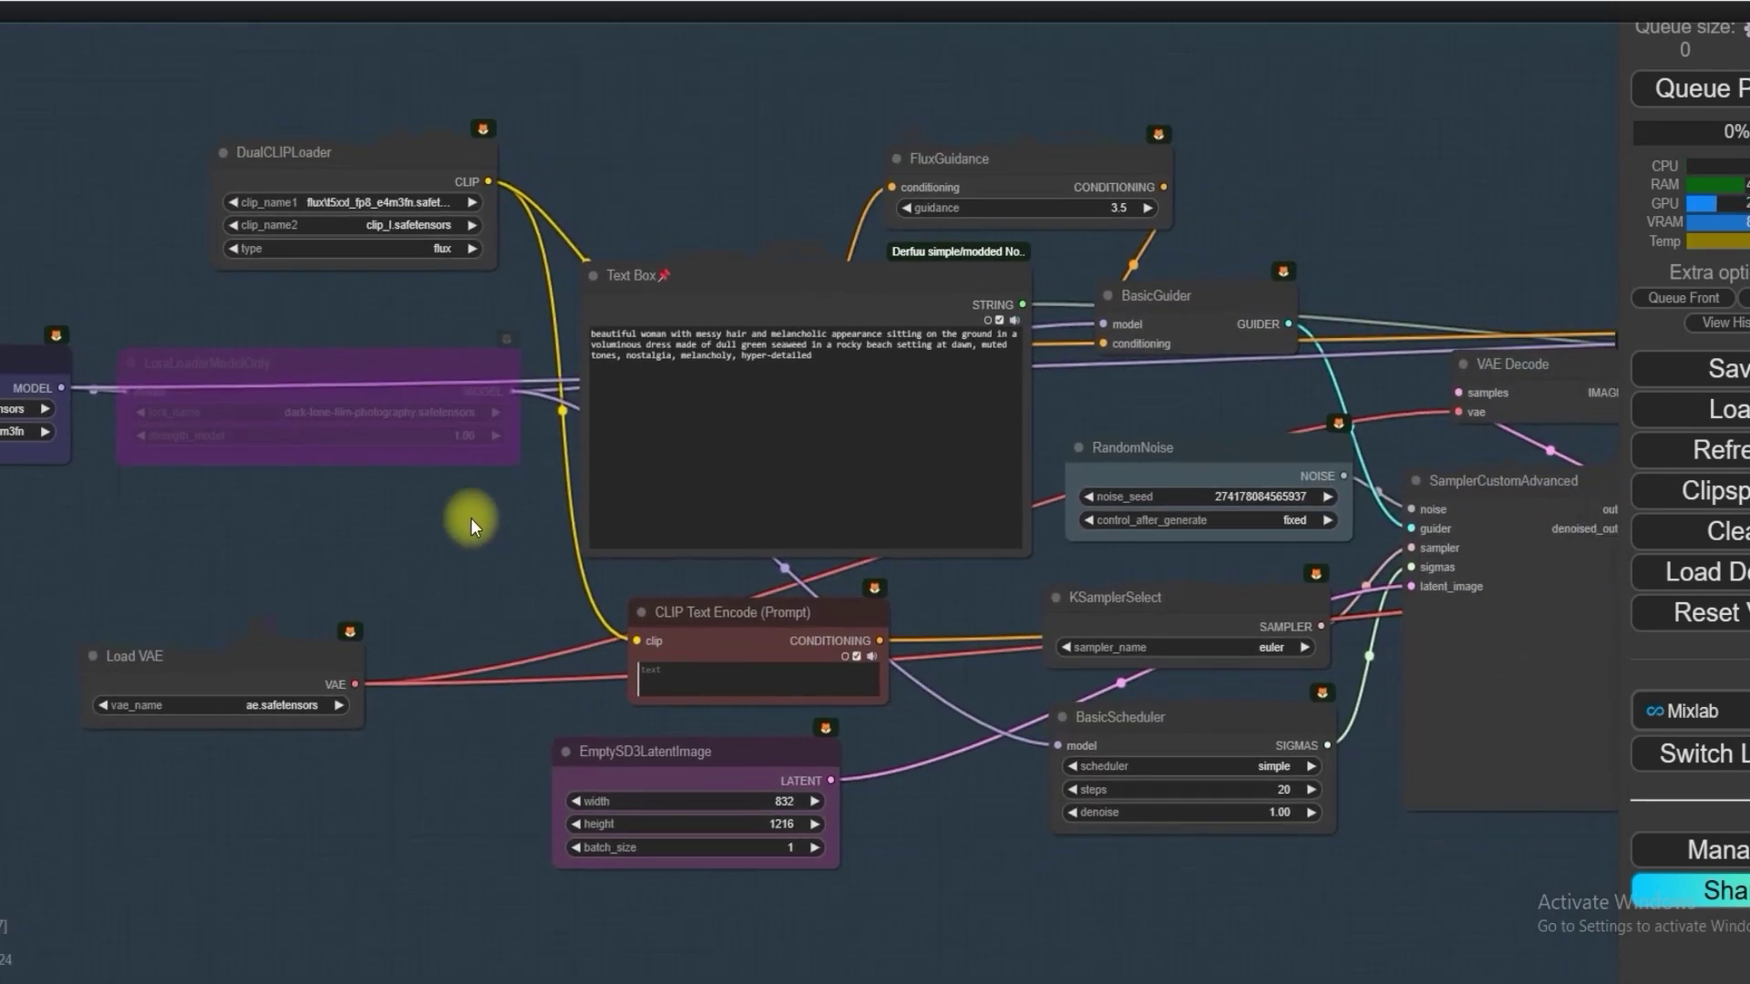
scroll(644, 282, "up", 8)
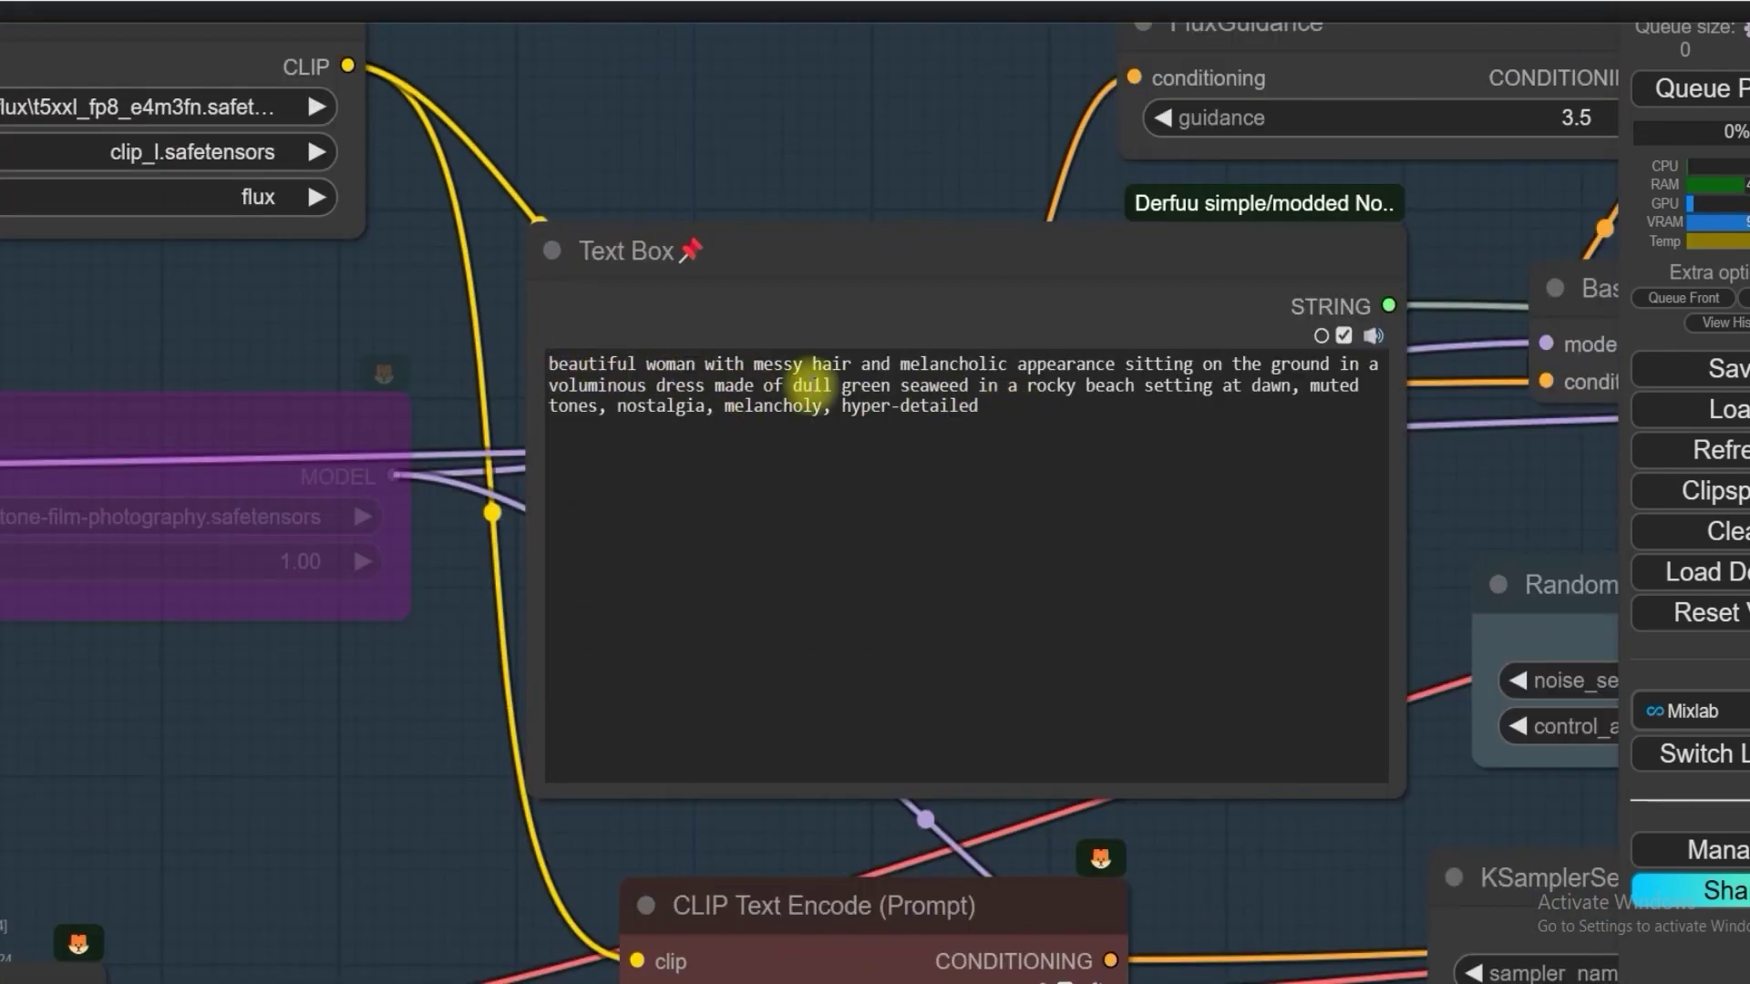
scroll(833, 150, "down", 4)
left_click_drag(845, 133, 380, 367)
scroll(729, 356, "up", 8)
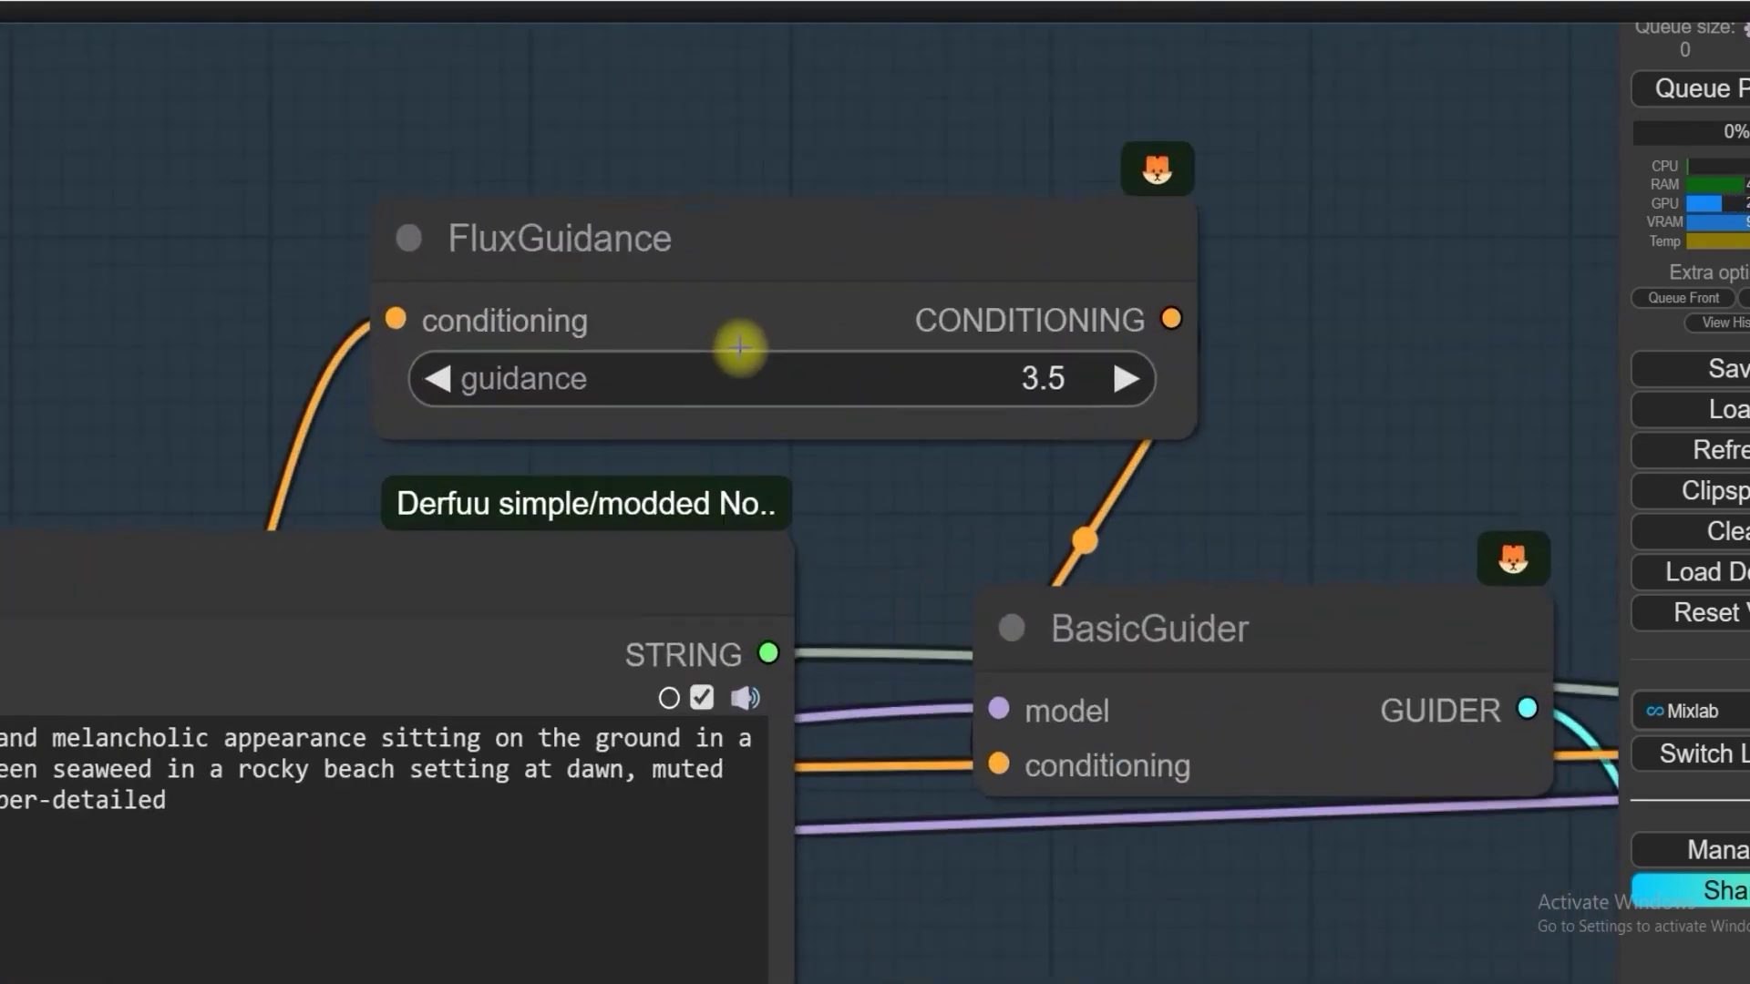
scroll(1181, 407, "down", 14)
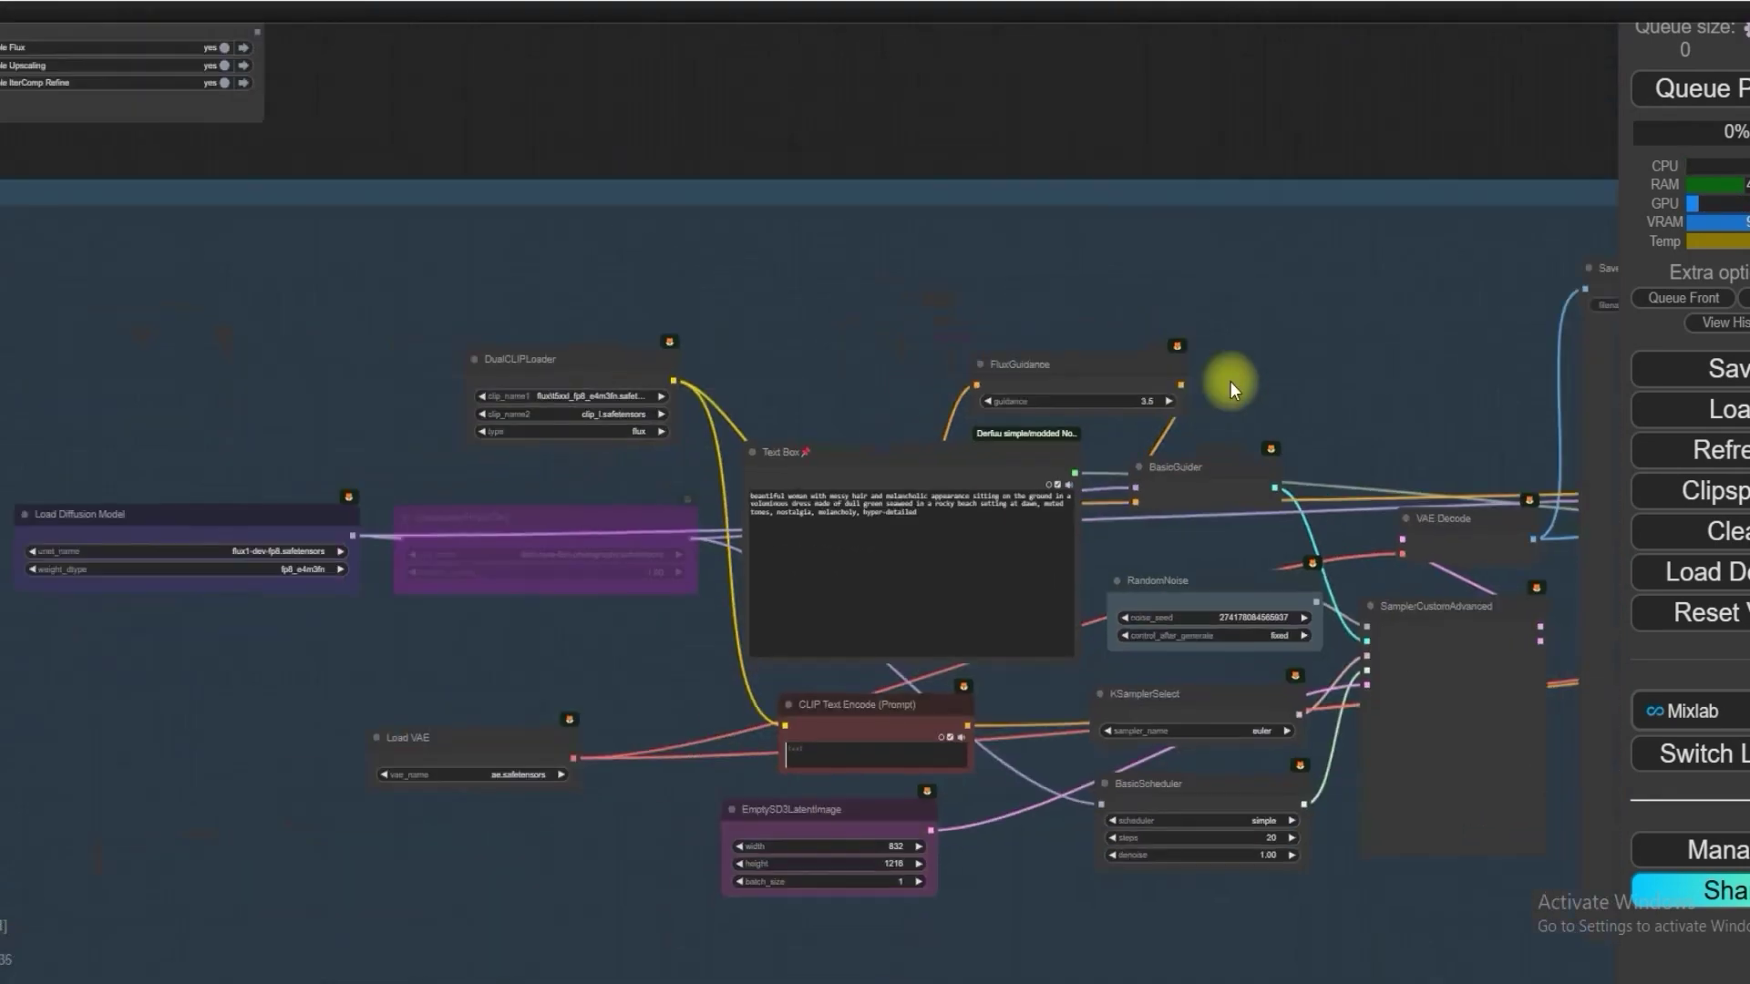
Go to the IterComp Refine group's loader nodes and open the models folder of the ComfyUI directory in File Explorer.
left_click_drag(1375, 340, 1041, 399)
left_click_drag(1403, 156, 638, 191)
left_click_drag(1019, 183, 574, 156)
scroll(723, 475, "up", 9)
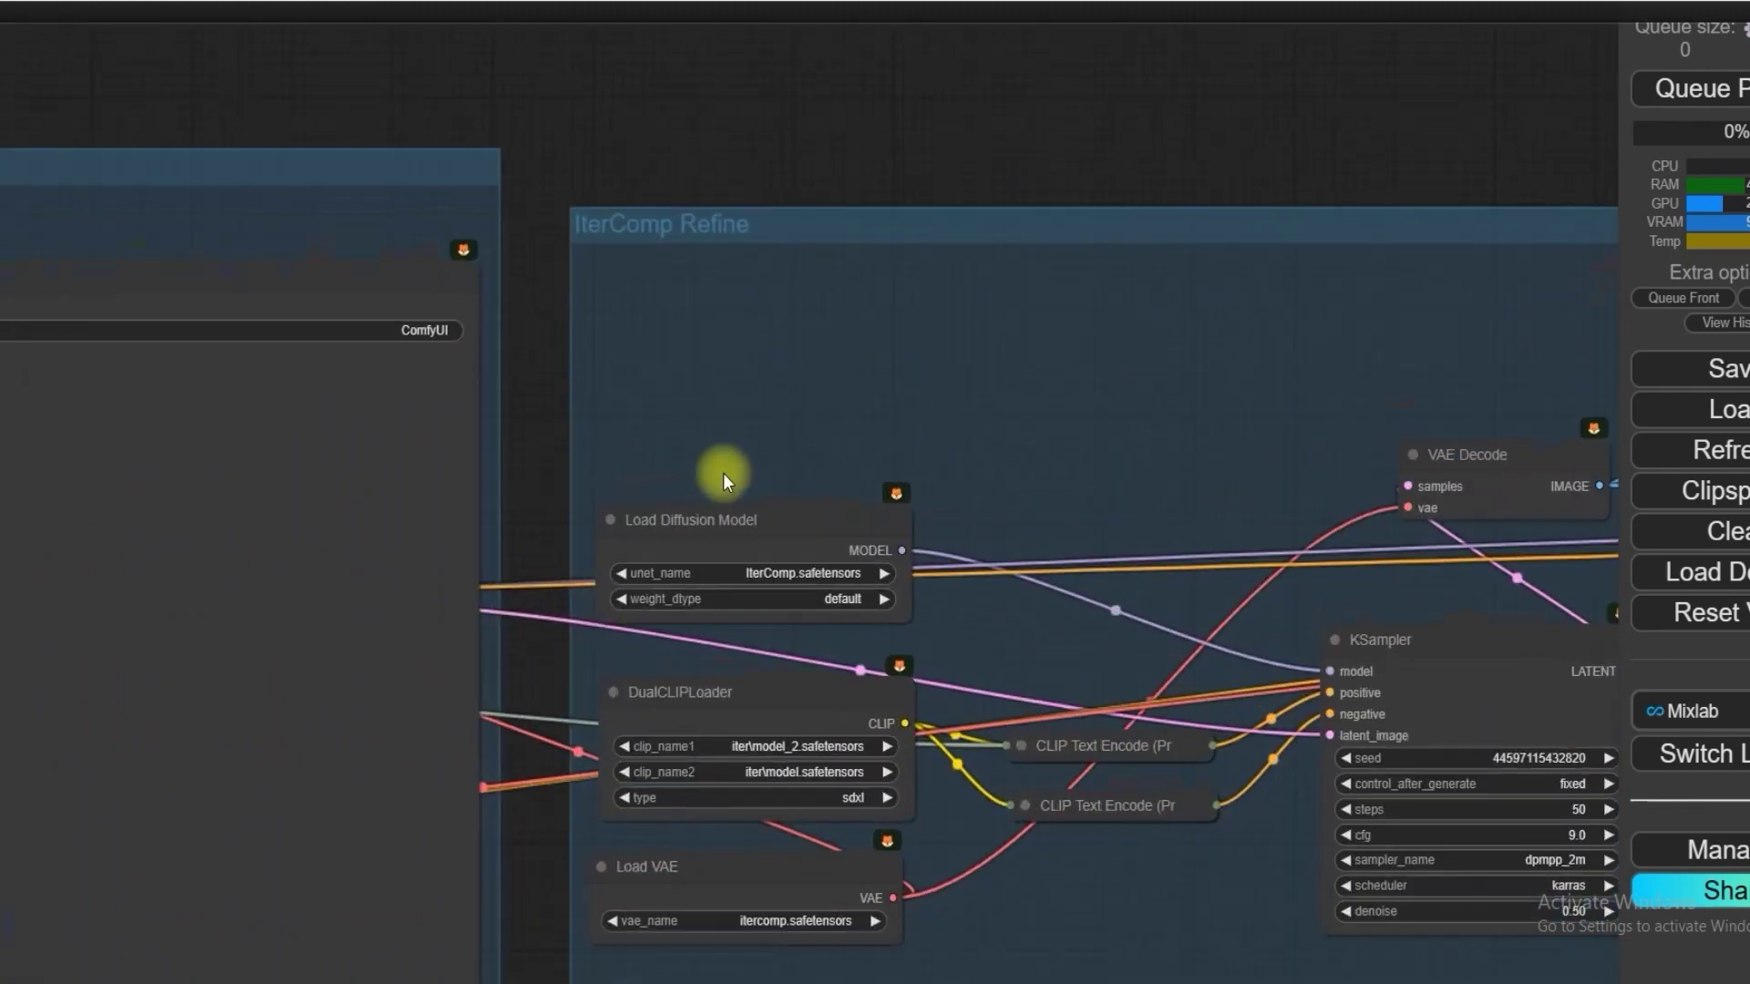
left_click_drag(434, 406, 316, 126)
scroll(636, 337, "up", 2)
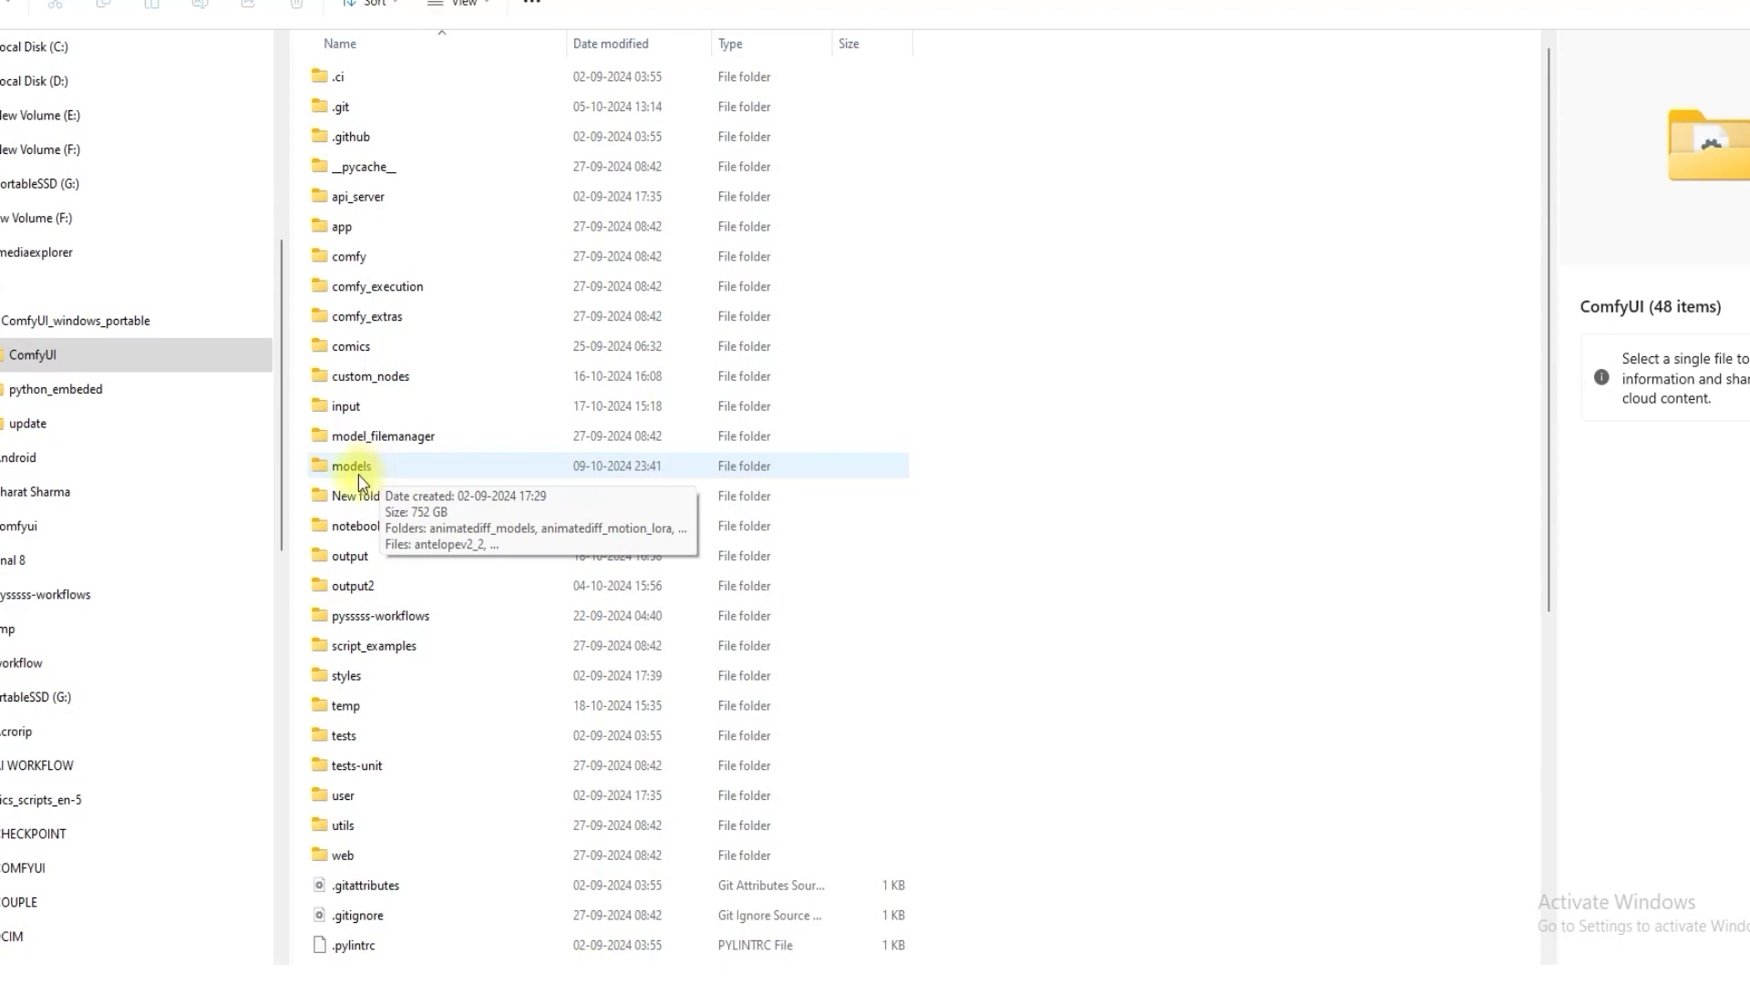
double_click(370, 472)
scroll(507, 691, "down", 5)
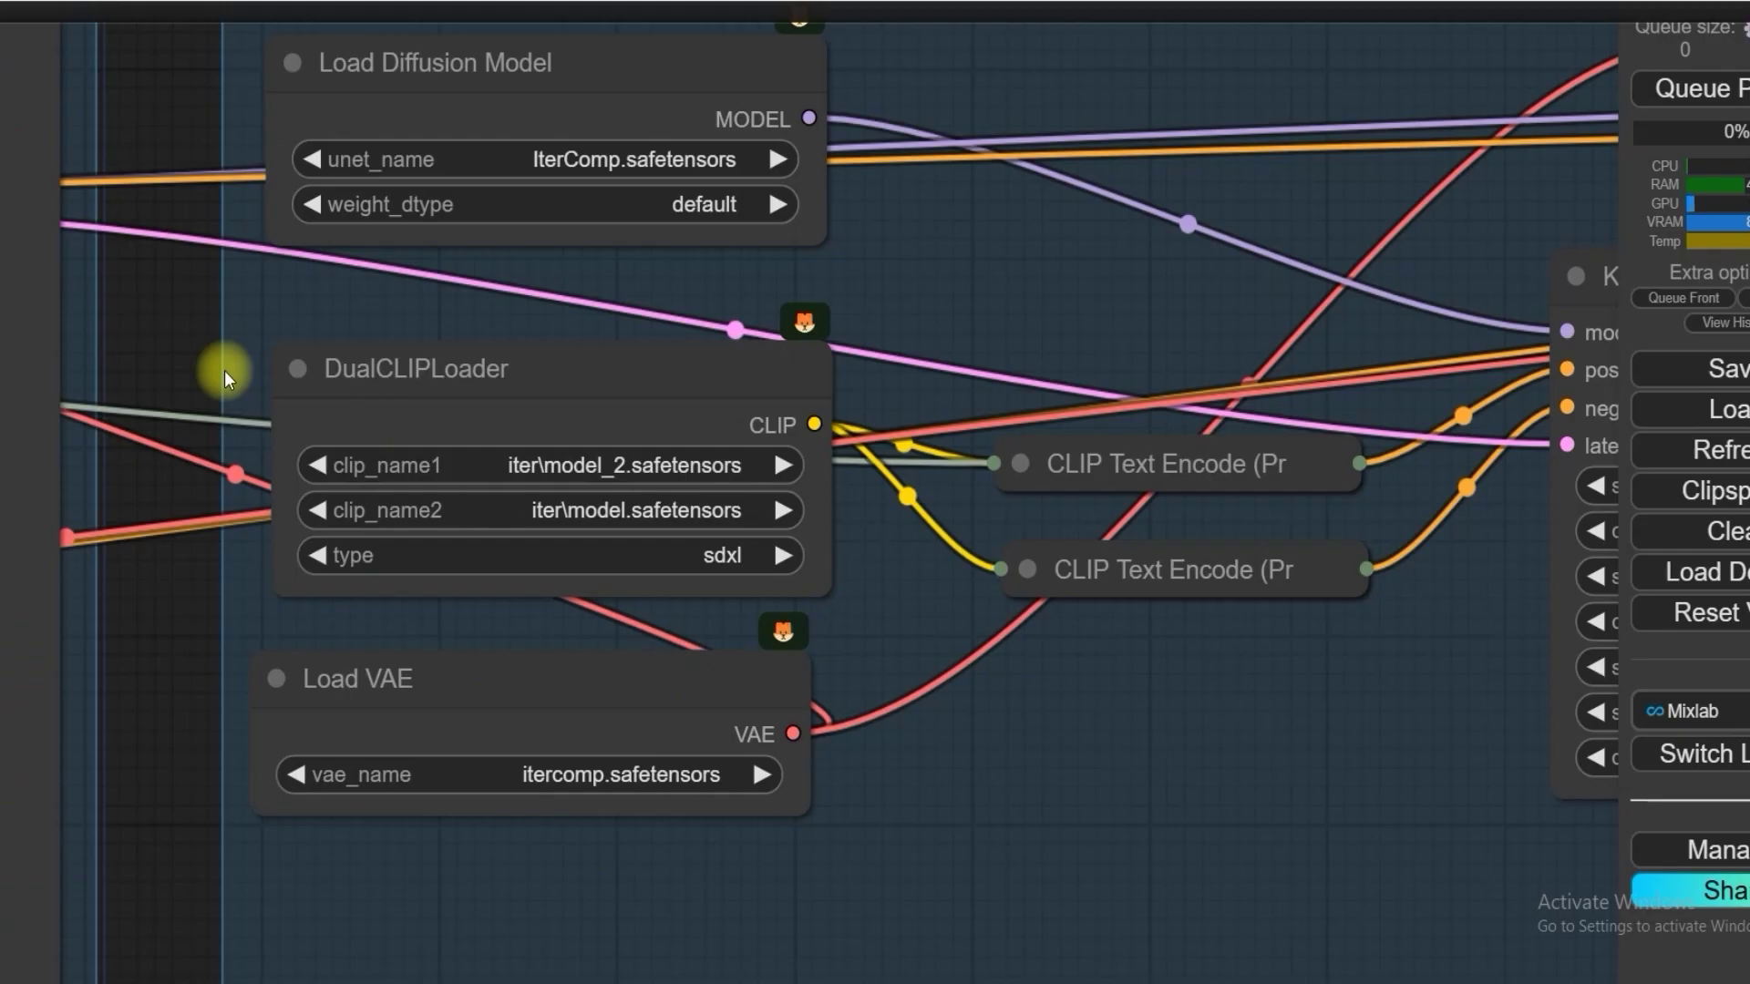
Review the clip names and type in the IterComp Refine DualCLIPLoader and the model in its Load Diffusion Model node.
scroll(398, 378, "up", 2)
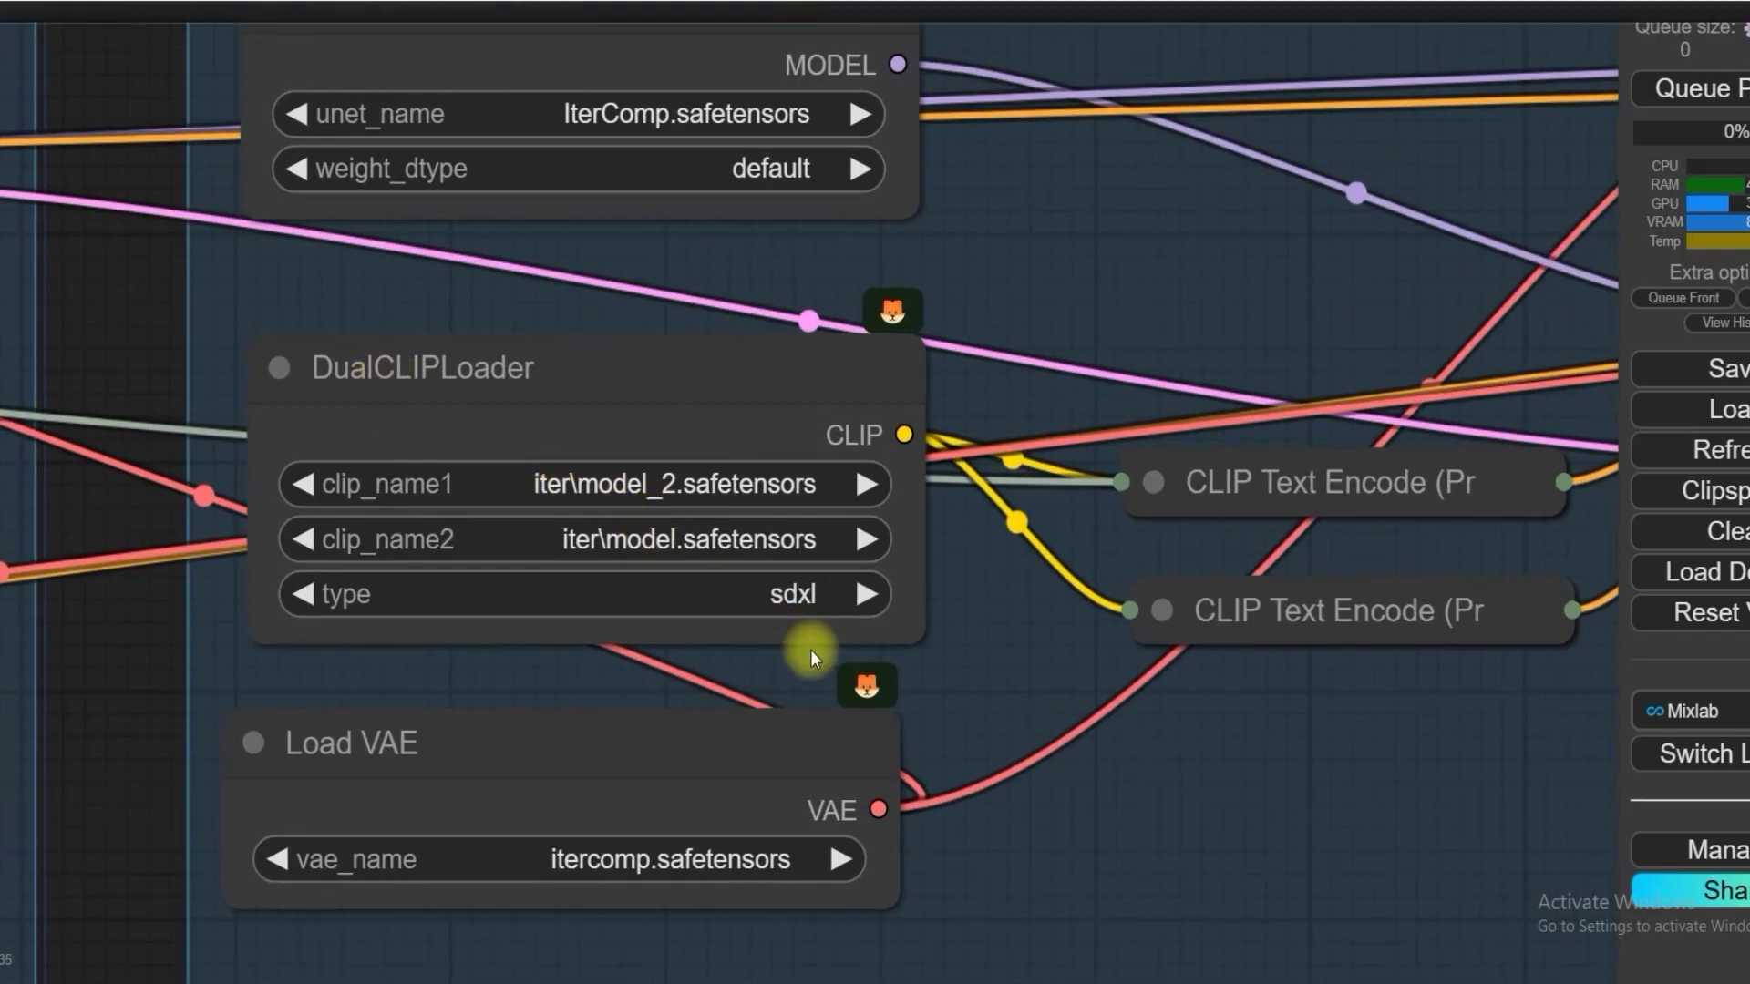
scroll(613, 542, "up", 3)
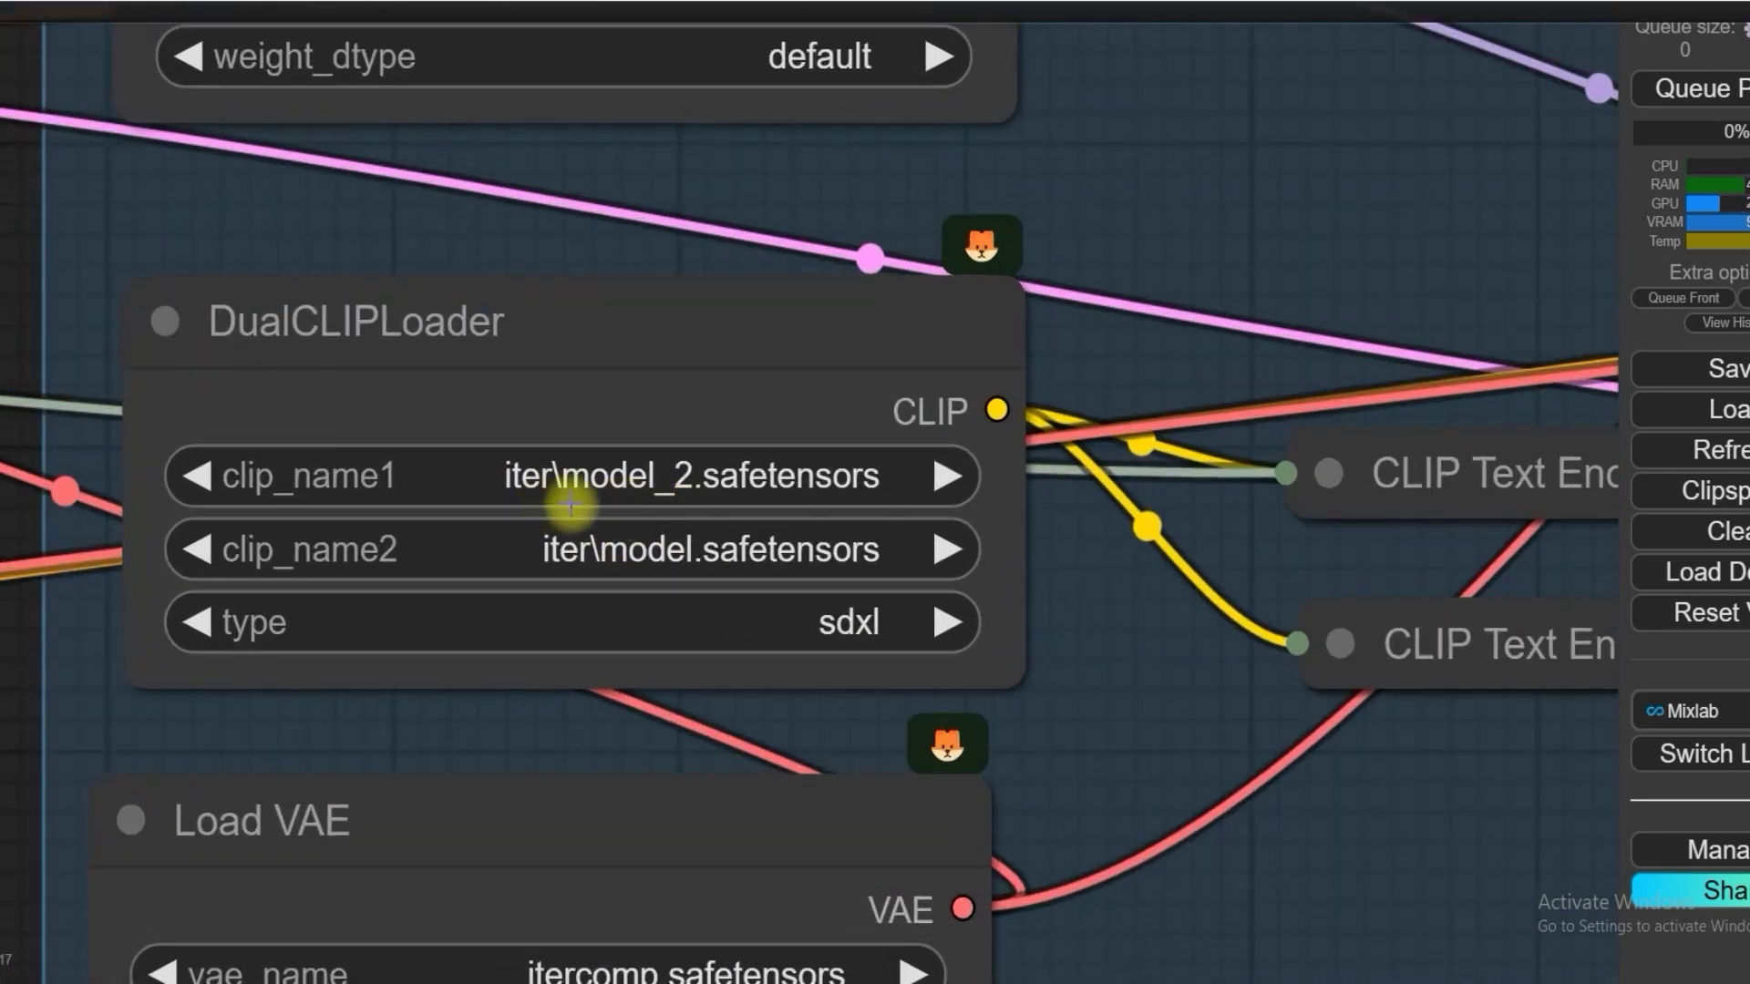
scroll(811, 547, "down", 1)
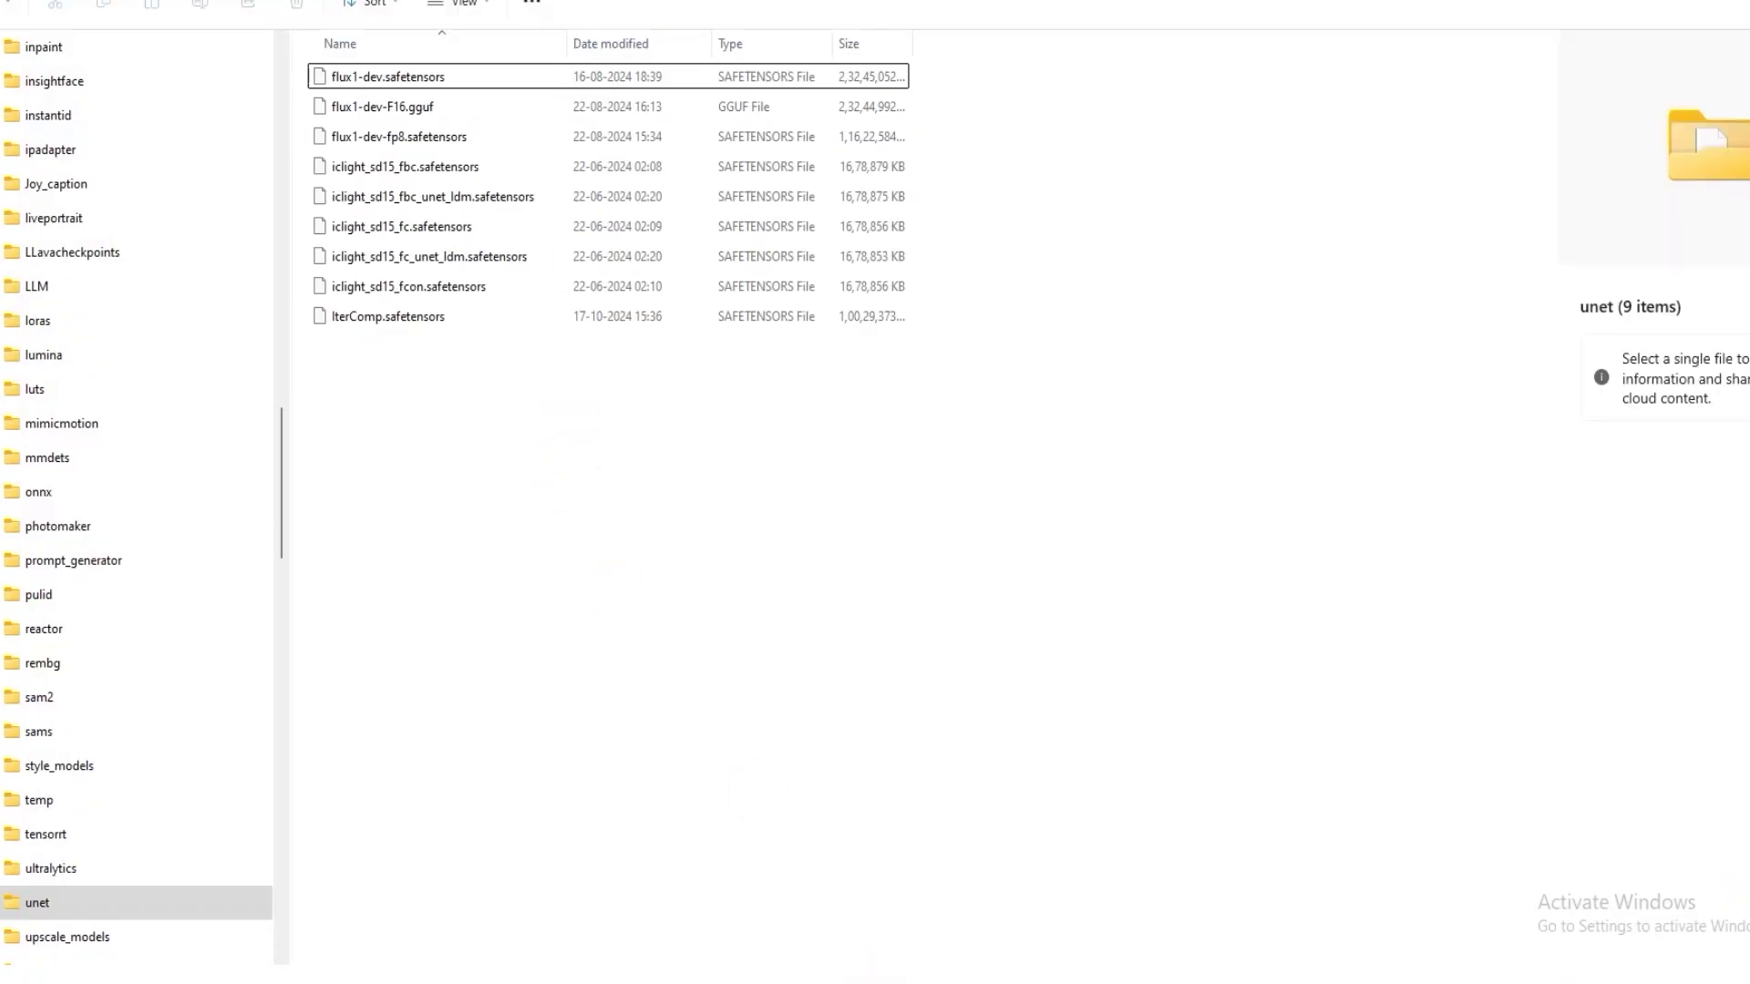
key("alt+Up")
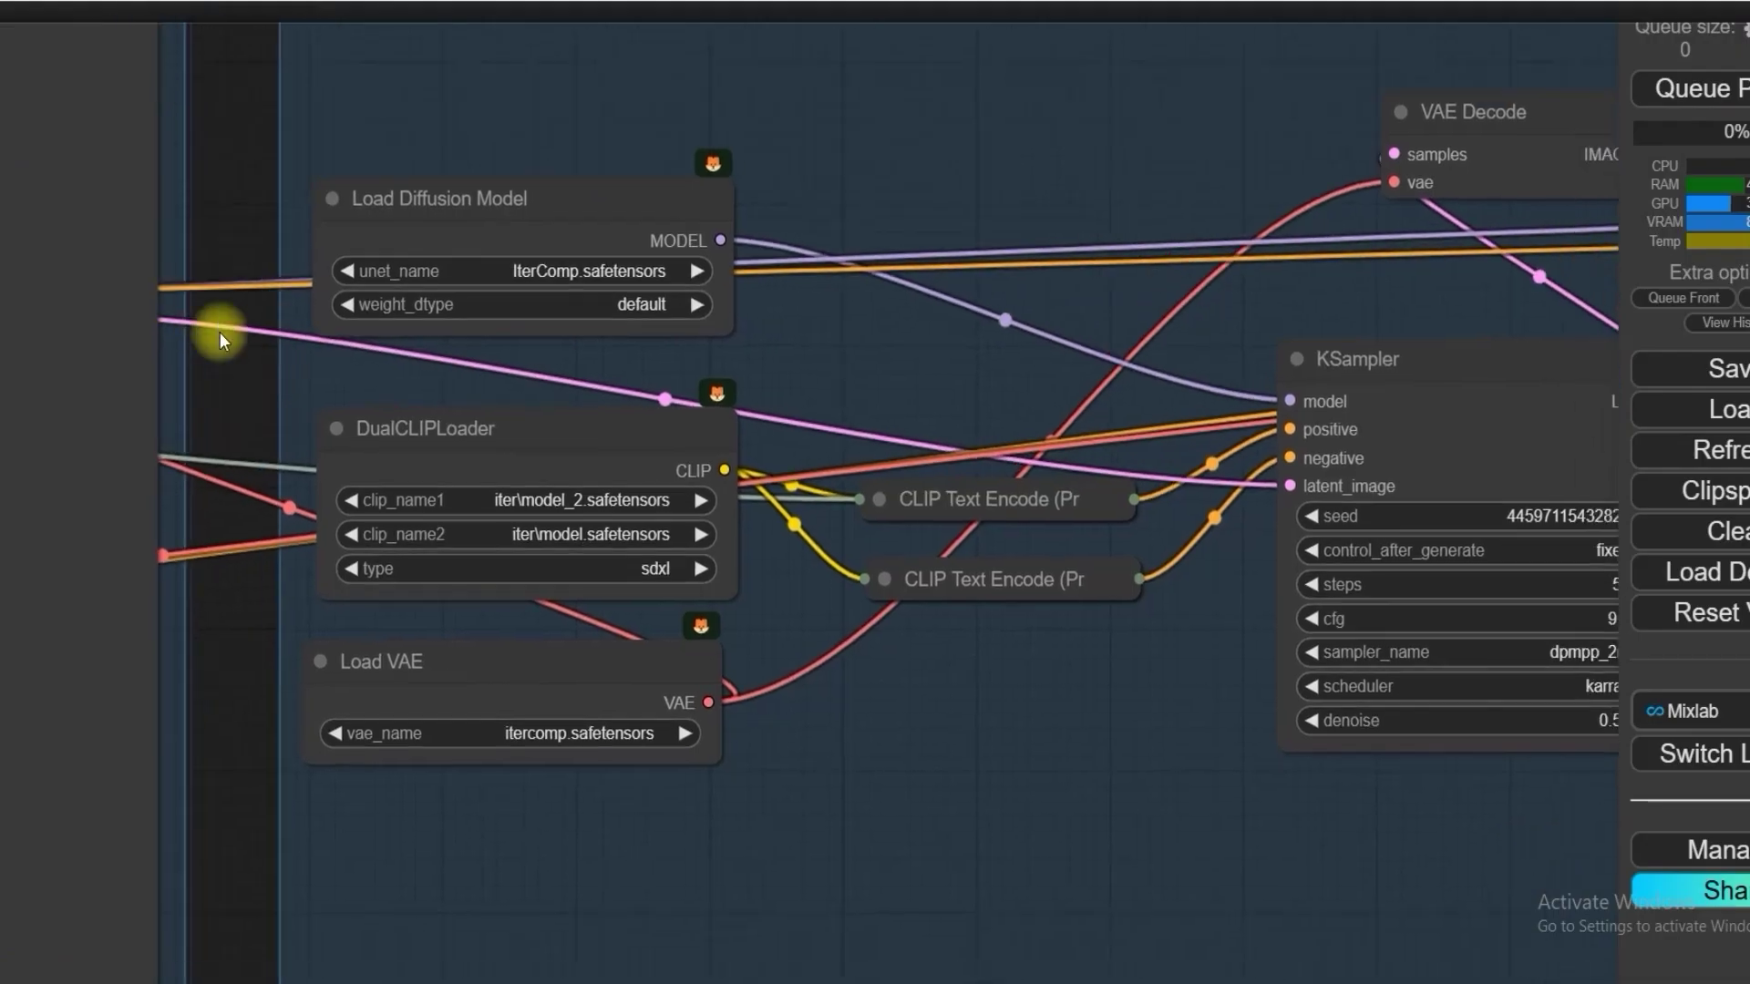
scroll(483, 252, "up", 5)
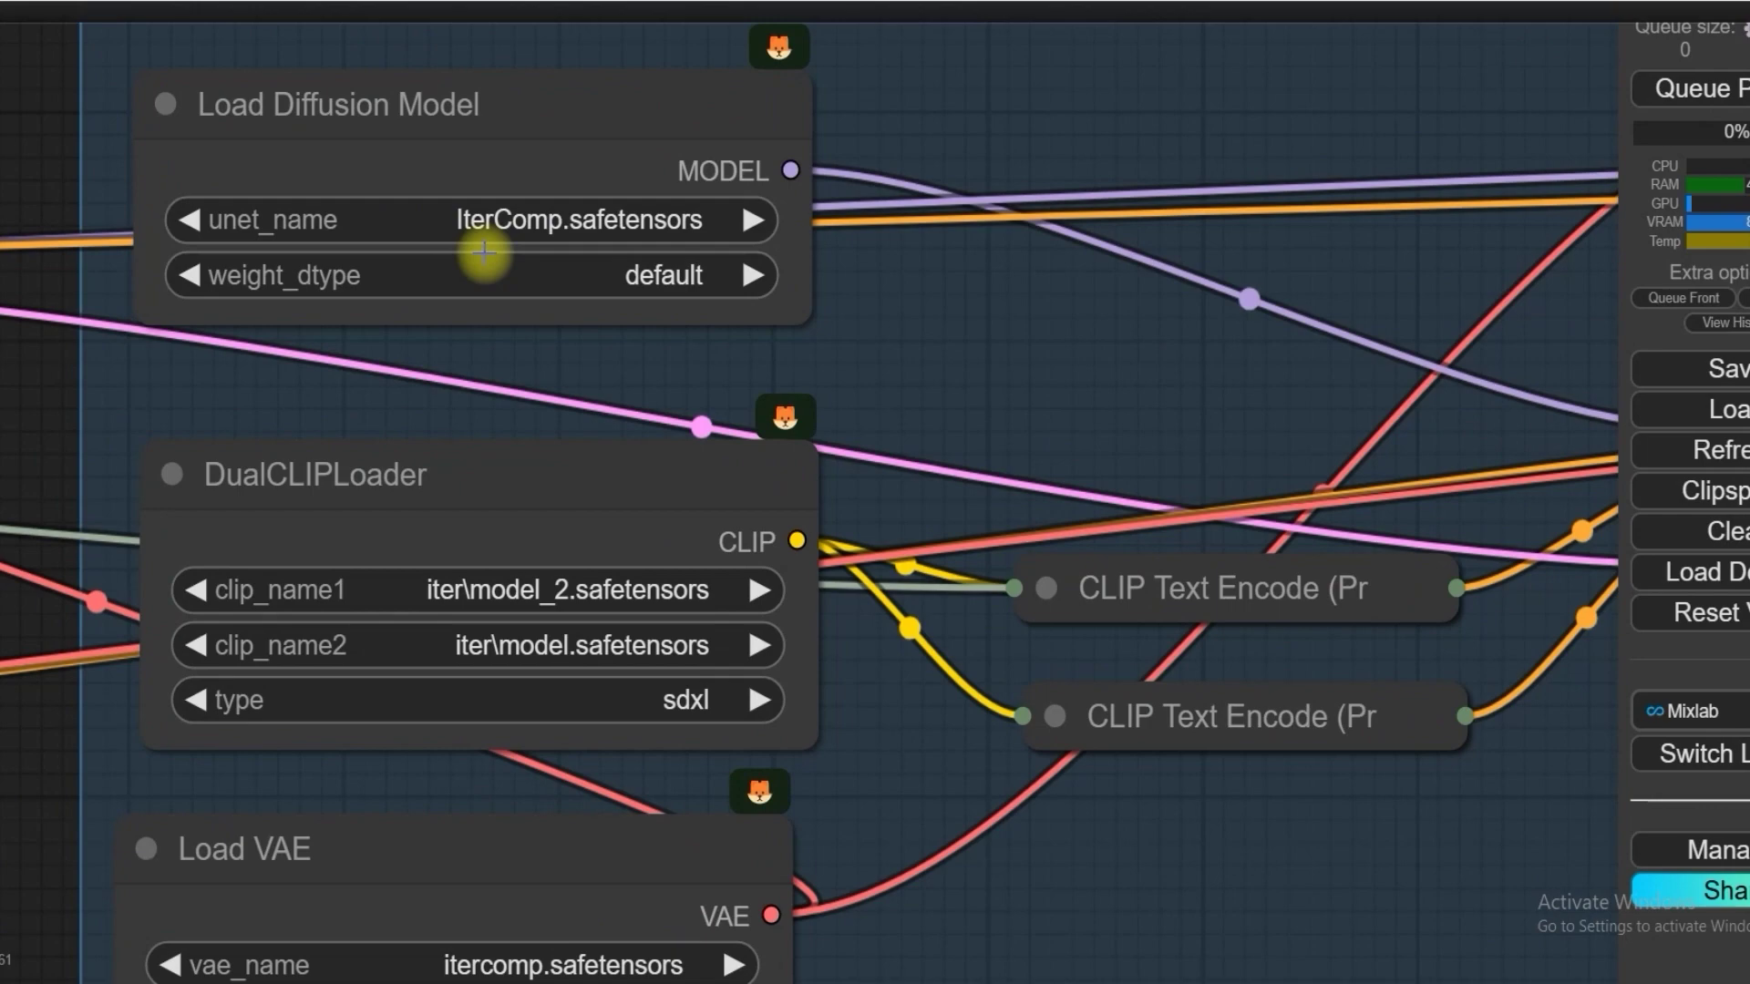
scroll(483, 252, "down", 5)
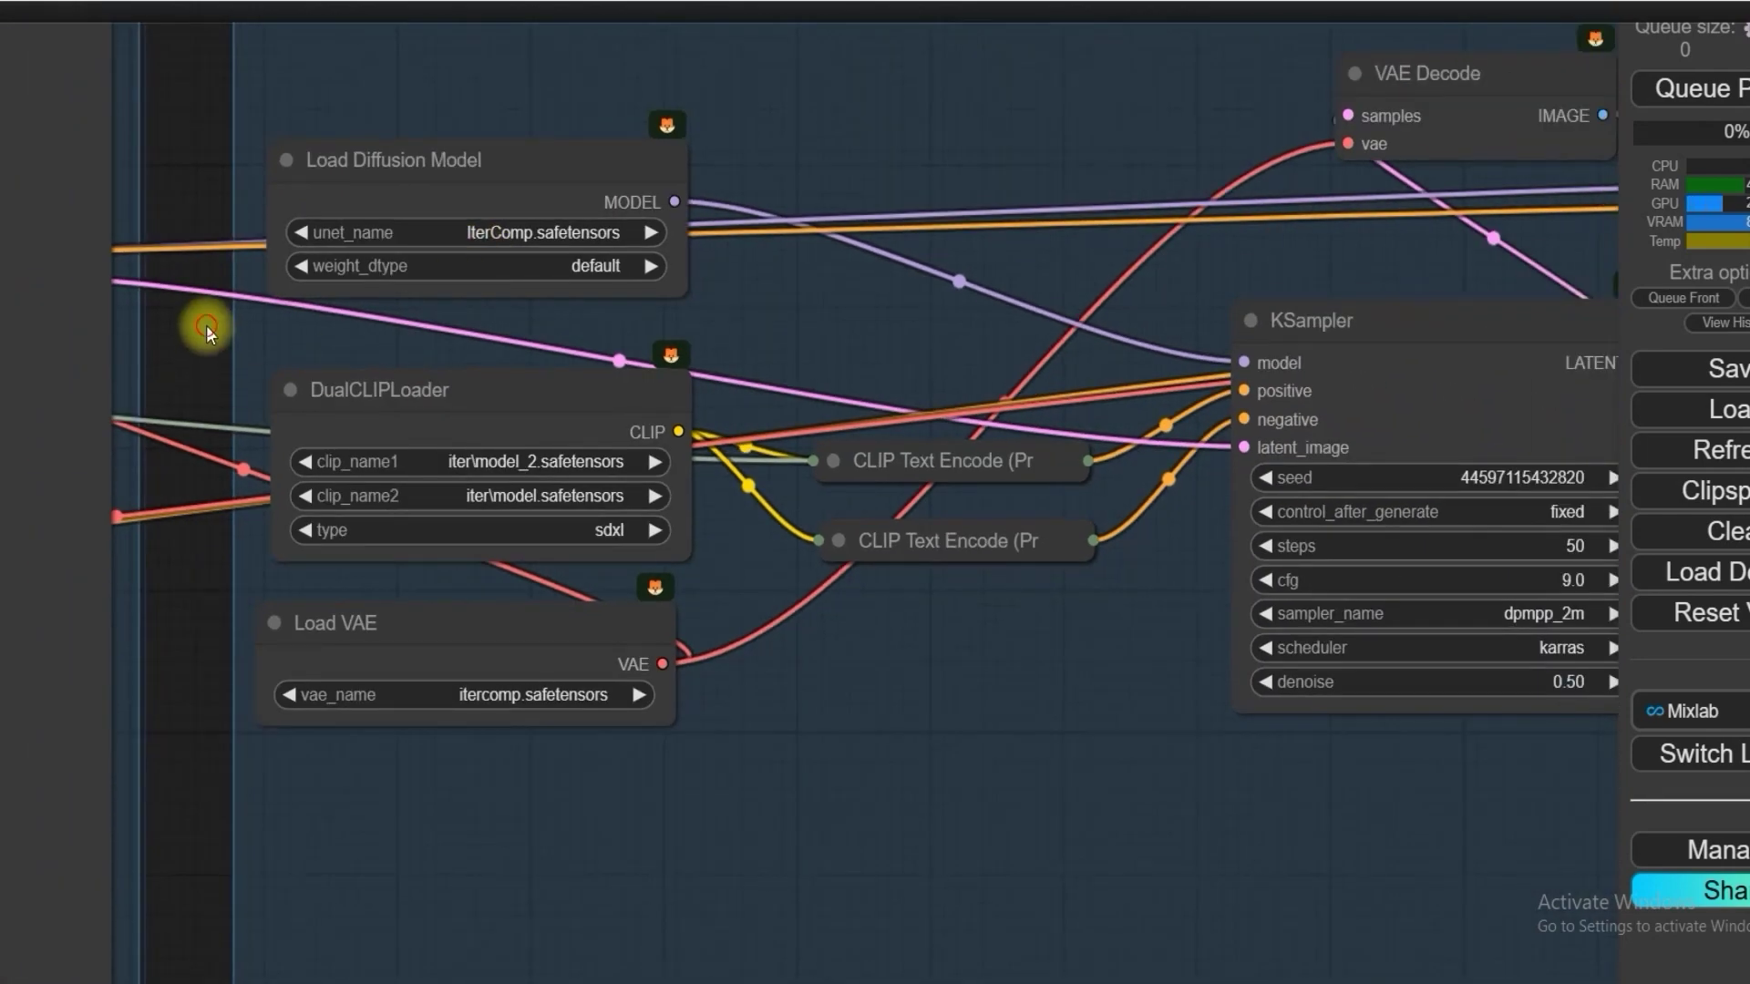
Examine the sampler, scheduler, steps, cfg and denoise settings of the IterComp Refine group's KSampler.
left_click_drag(206, 326, 49, 357)
left_click_drag(861, 348, 528, 325)
scroll(1042, 525, "up", 6)
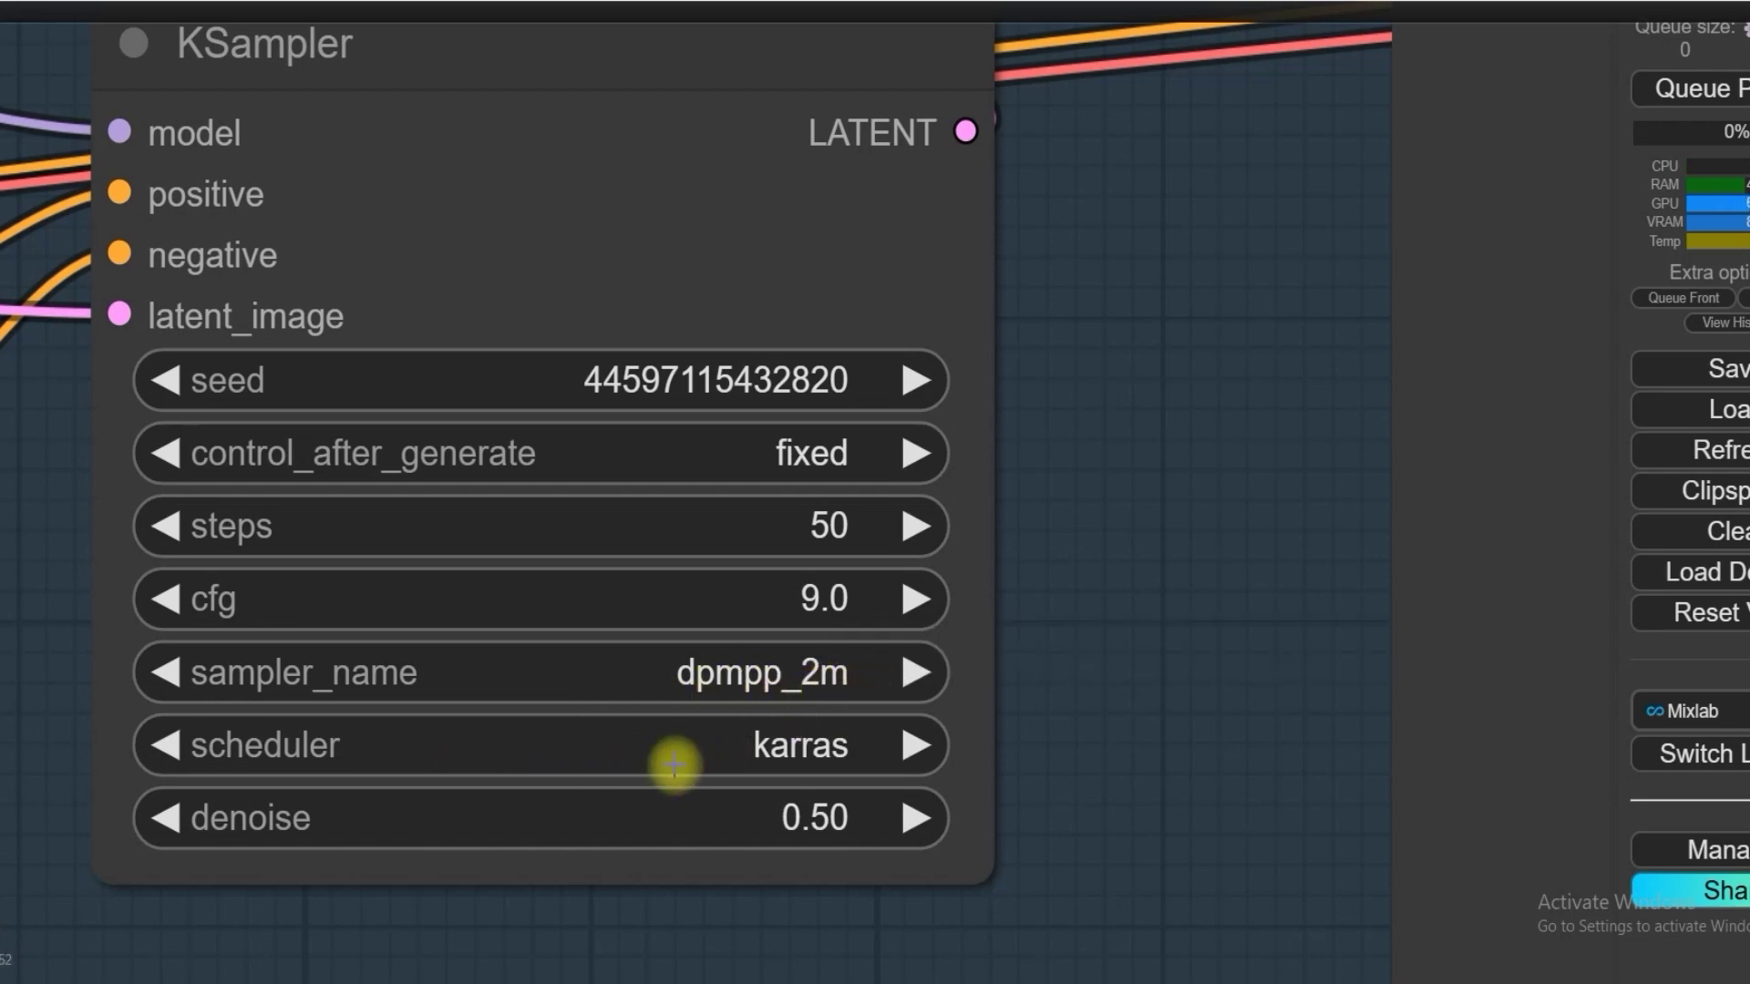
scroll(1053, 705, "down", 4)
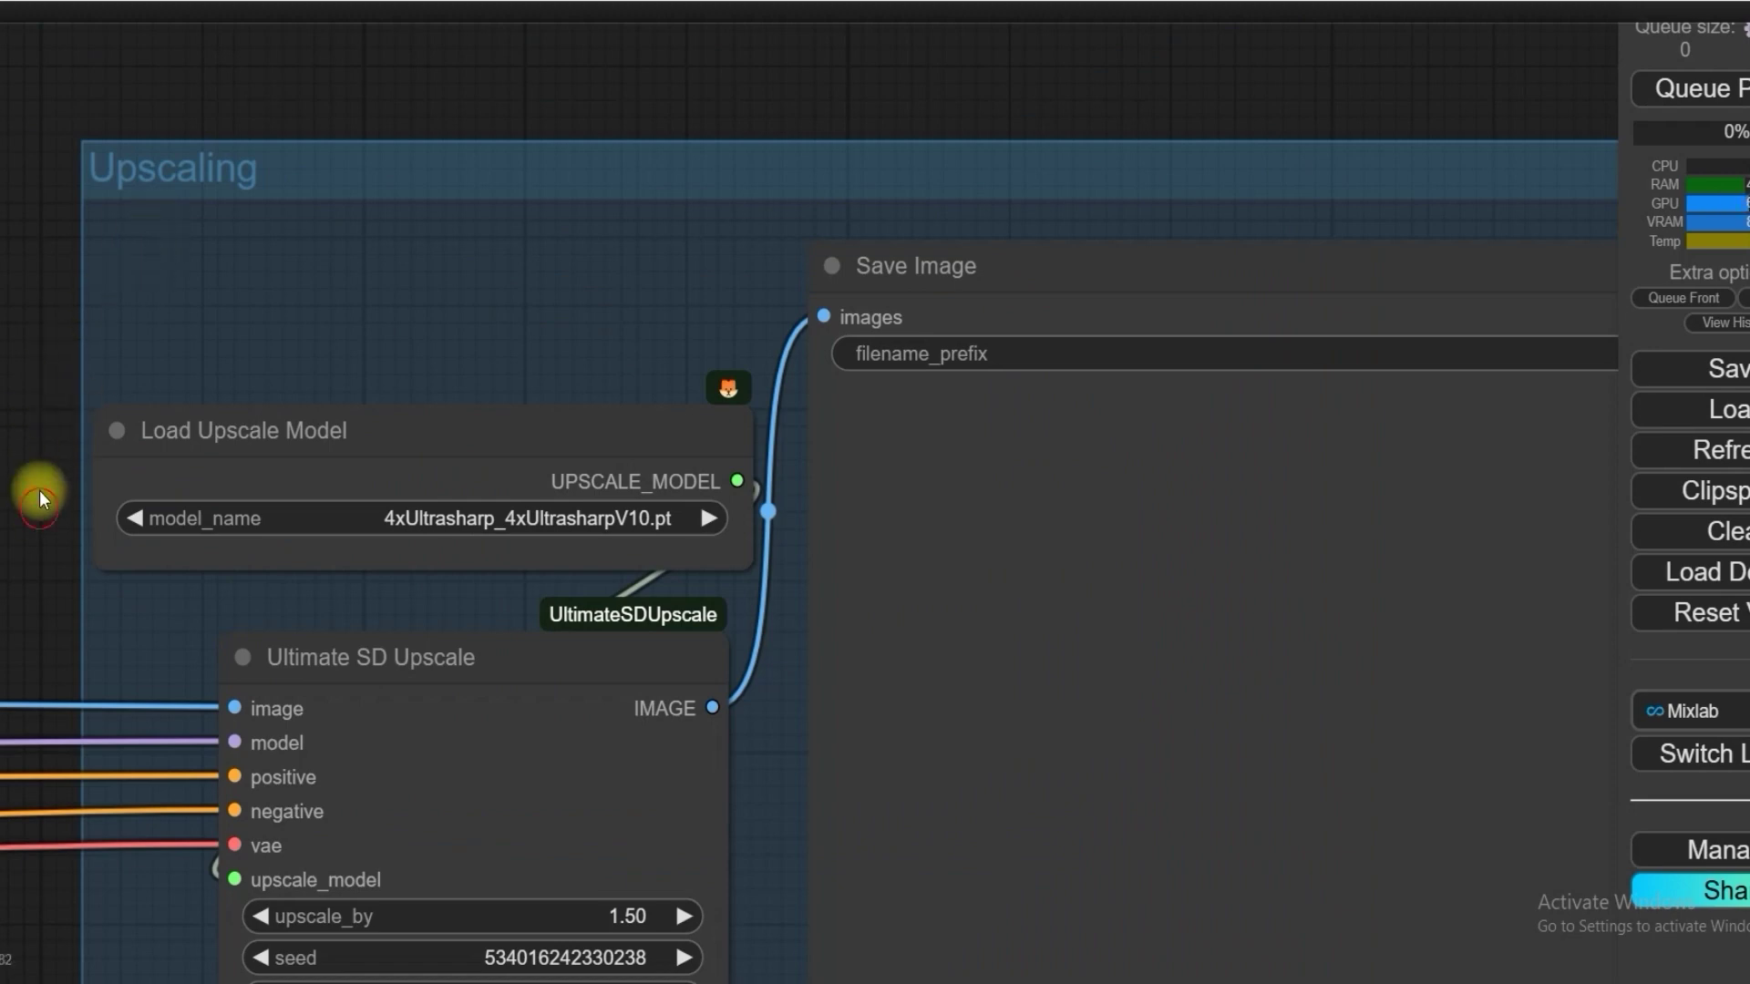
Check the model selected in the Upscaling group's Load Upscale Model node.
left_click_drag(40, 493, 40, 457)
scroll(254, 452, "up", 2)
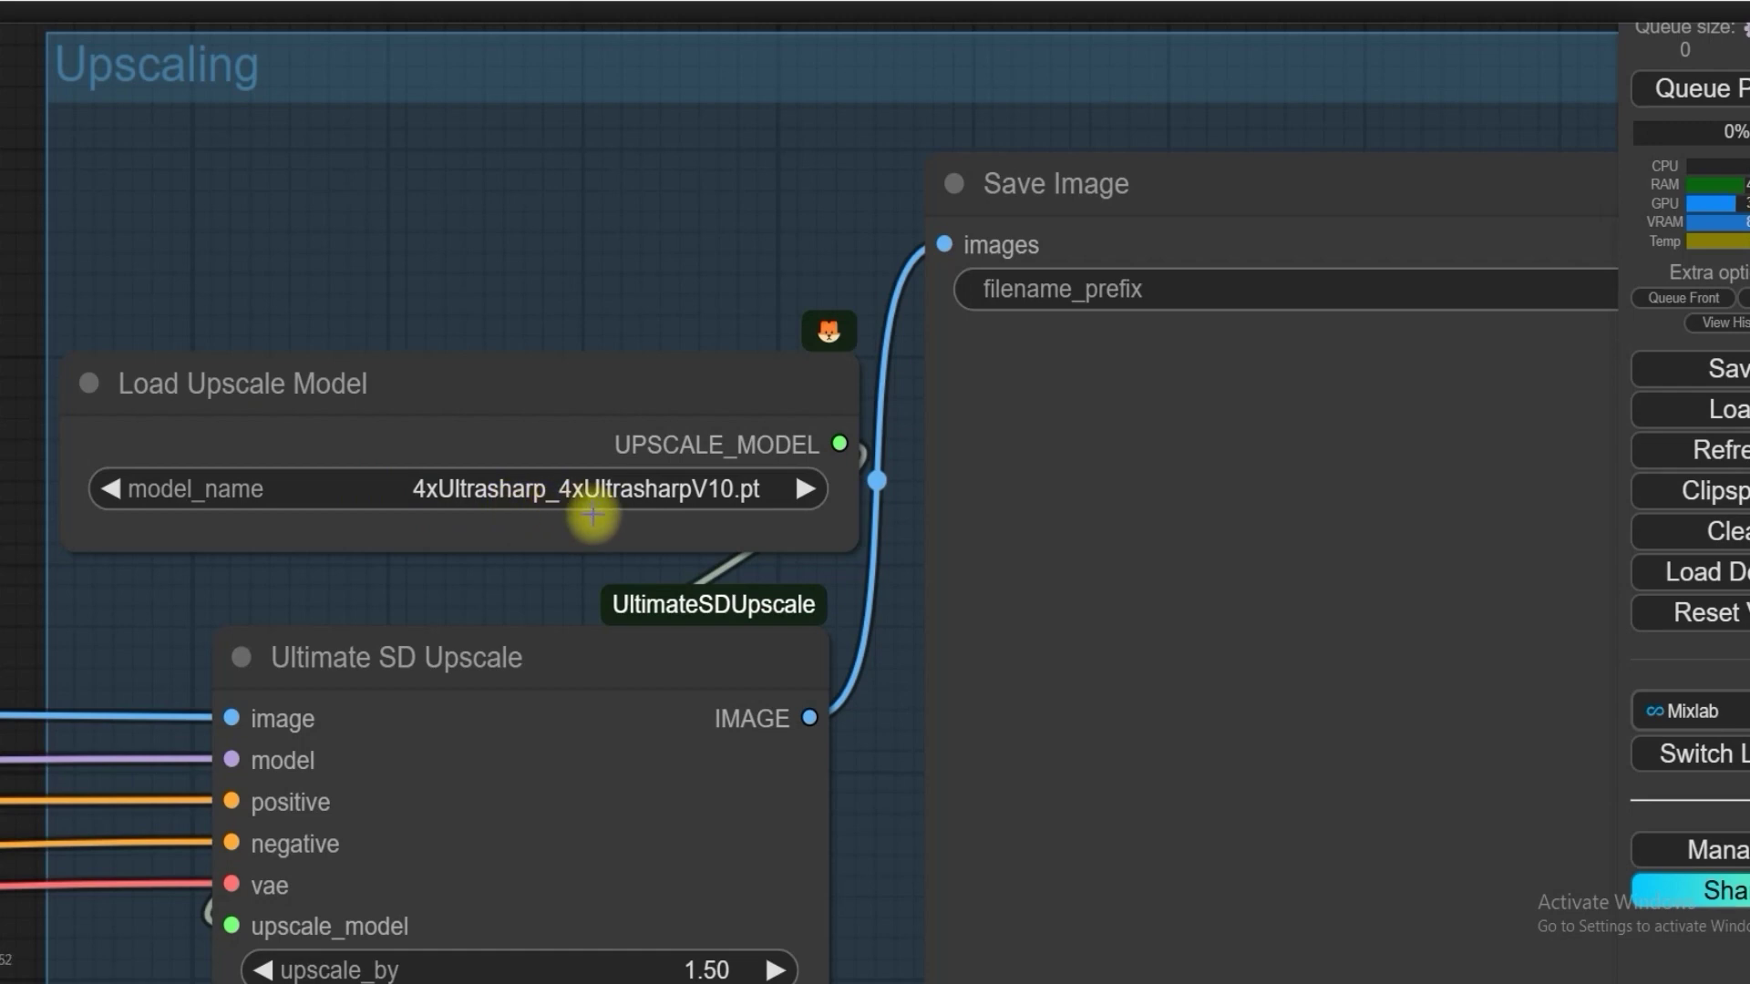
scroll(820, 533, "down", 10)
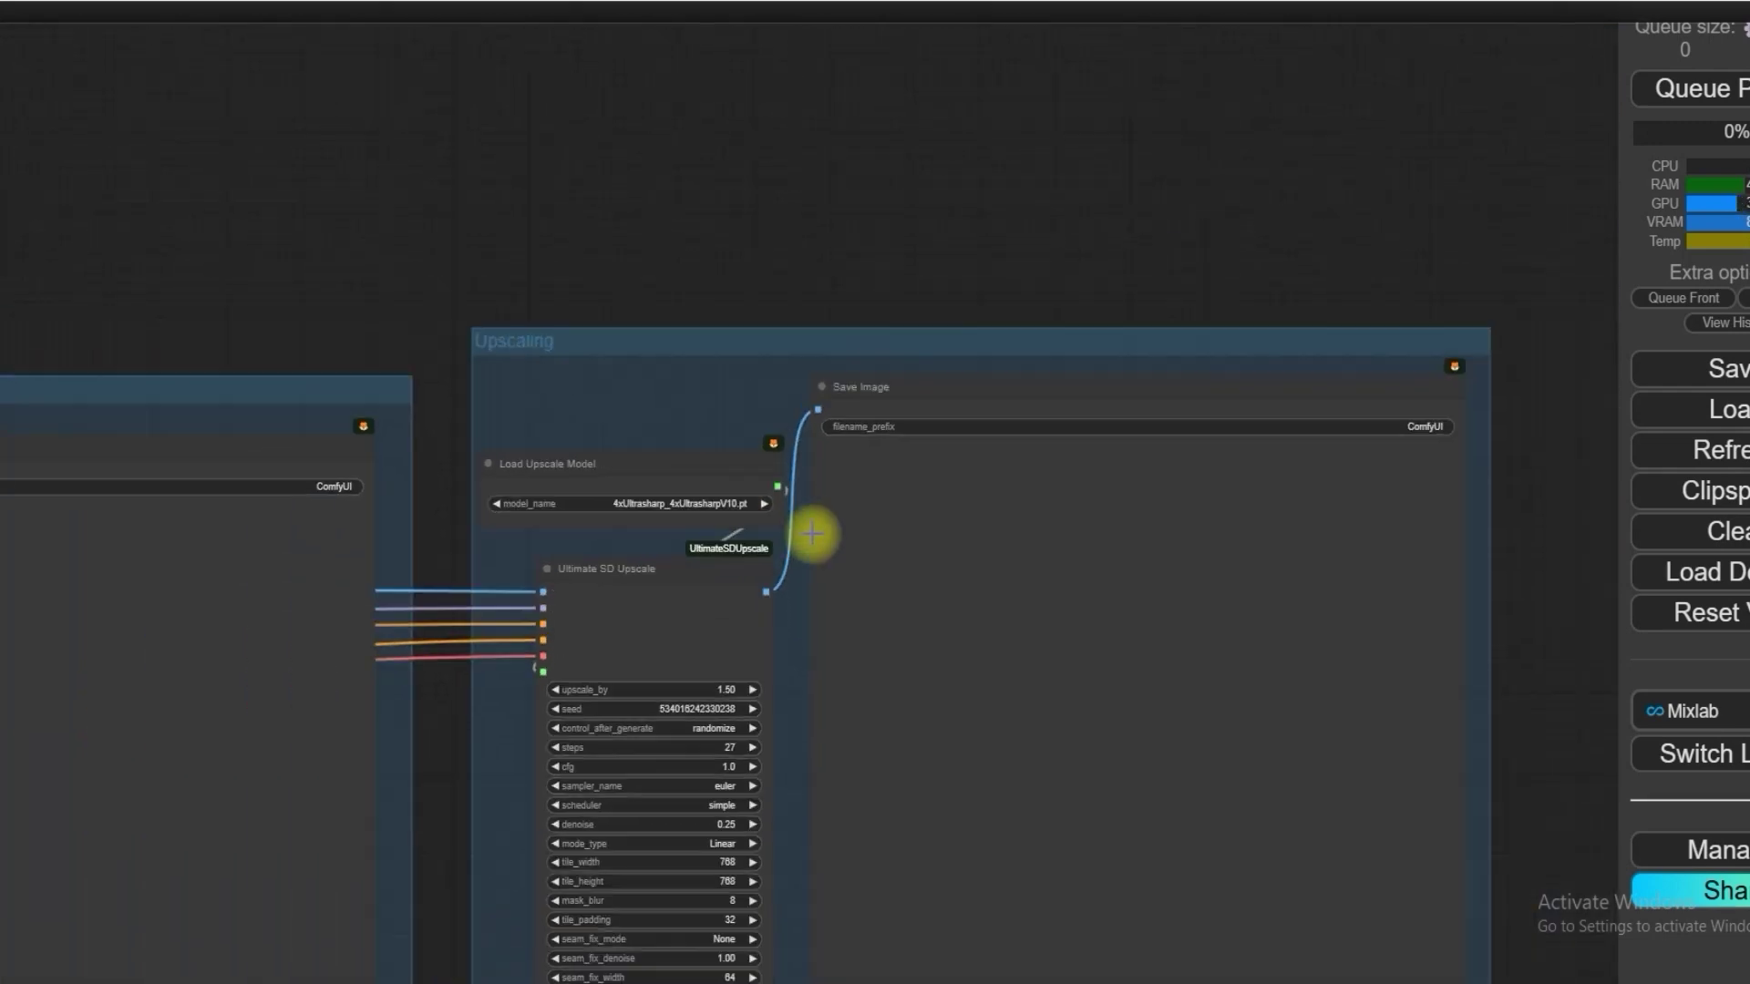
Return to the Flux group's Text Box and select the whole prompt text to read it through.
scroll(812, 533, "down", 3)
left_click_drag(299, 315, 916, 175)
left_click_drag(508, 173, 1132, 151)
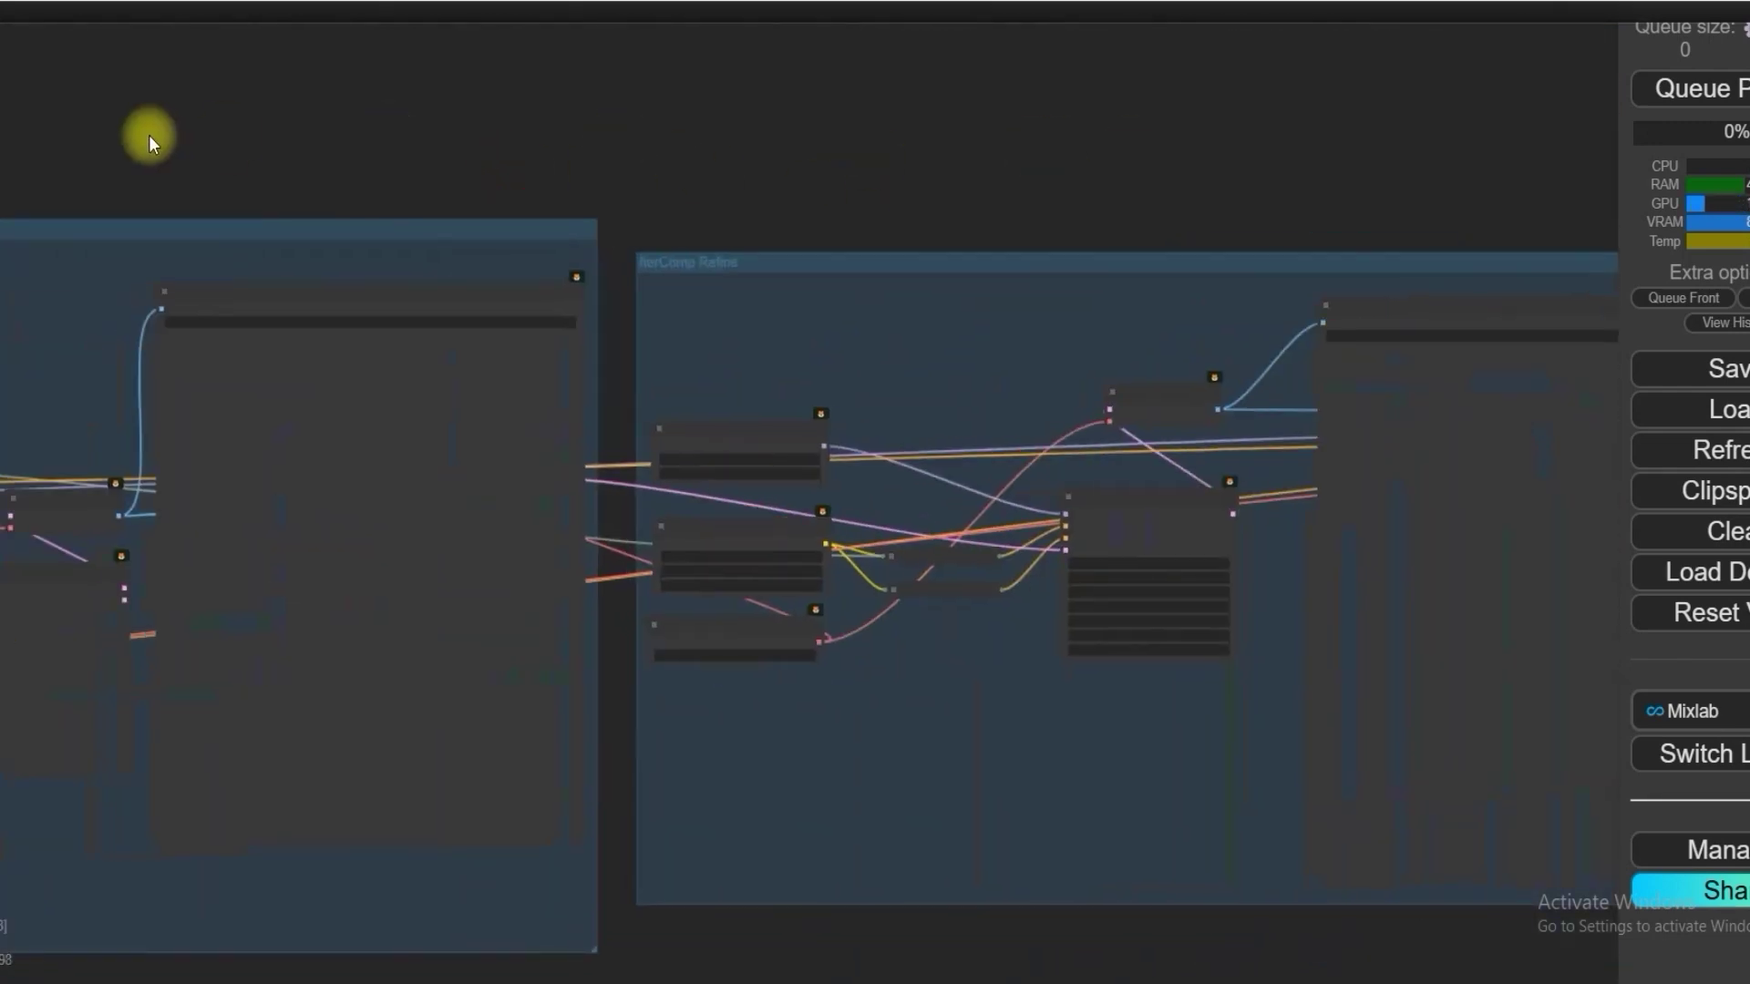
left_click_drag(150, 144, 1329, 132)
scroll(508, 142, "down", 1)
left_click_drag(507, 142, 681, 123)
scroll(903, 467, "up", 3)
scroll(723, 402, "up", 7)
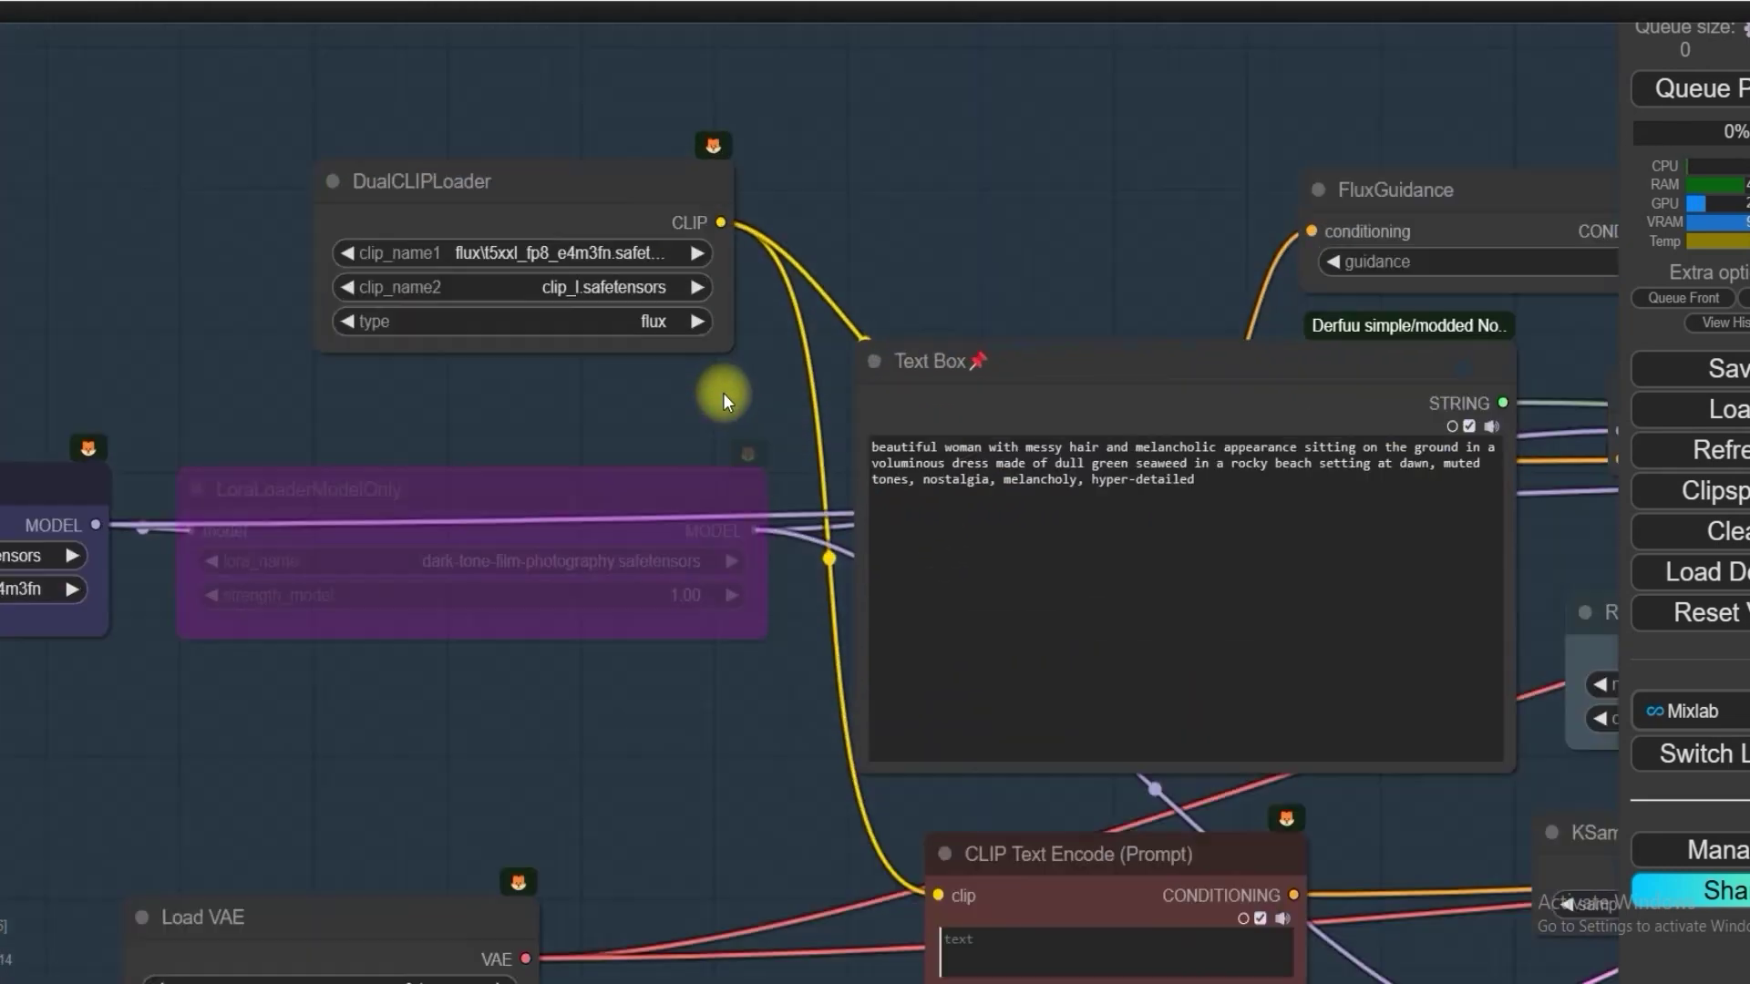
left_click_drag(724, 392, 258, 363)
scroll(324, 456, "up", 10)
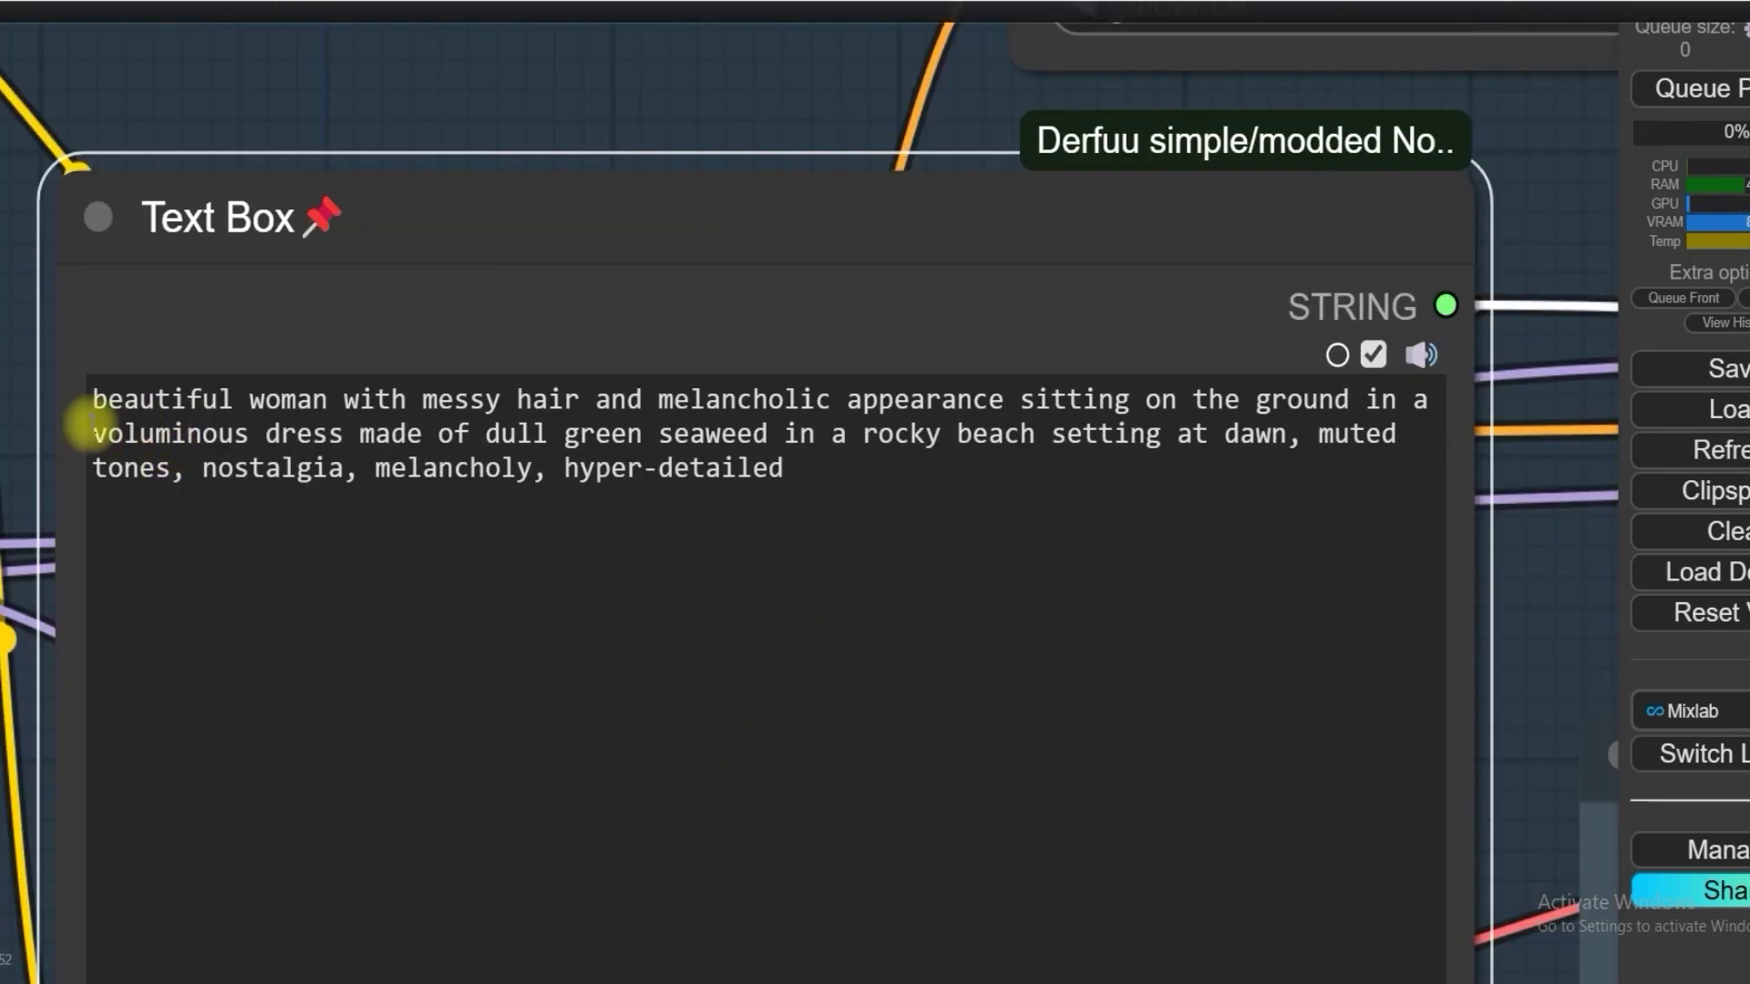
left_click_drag(93, 399, 799, 472)
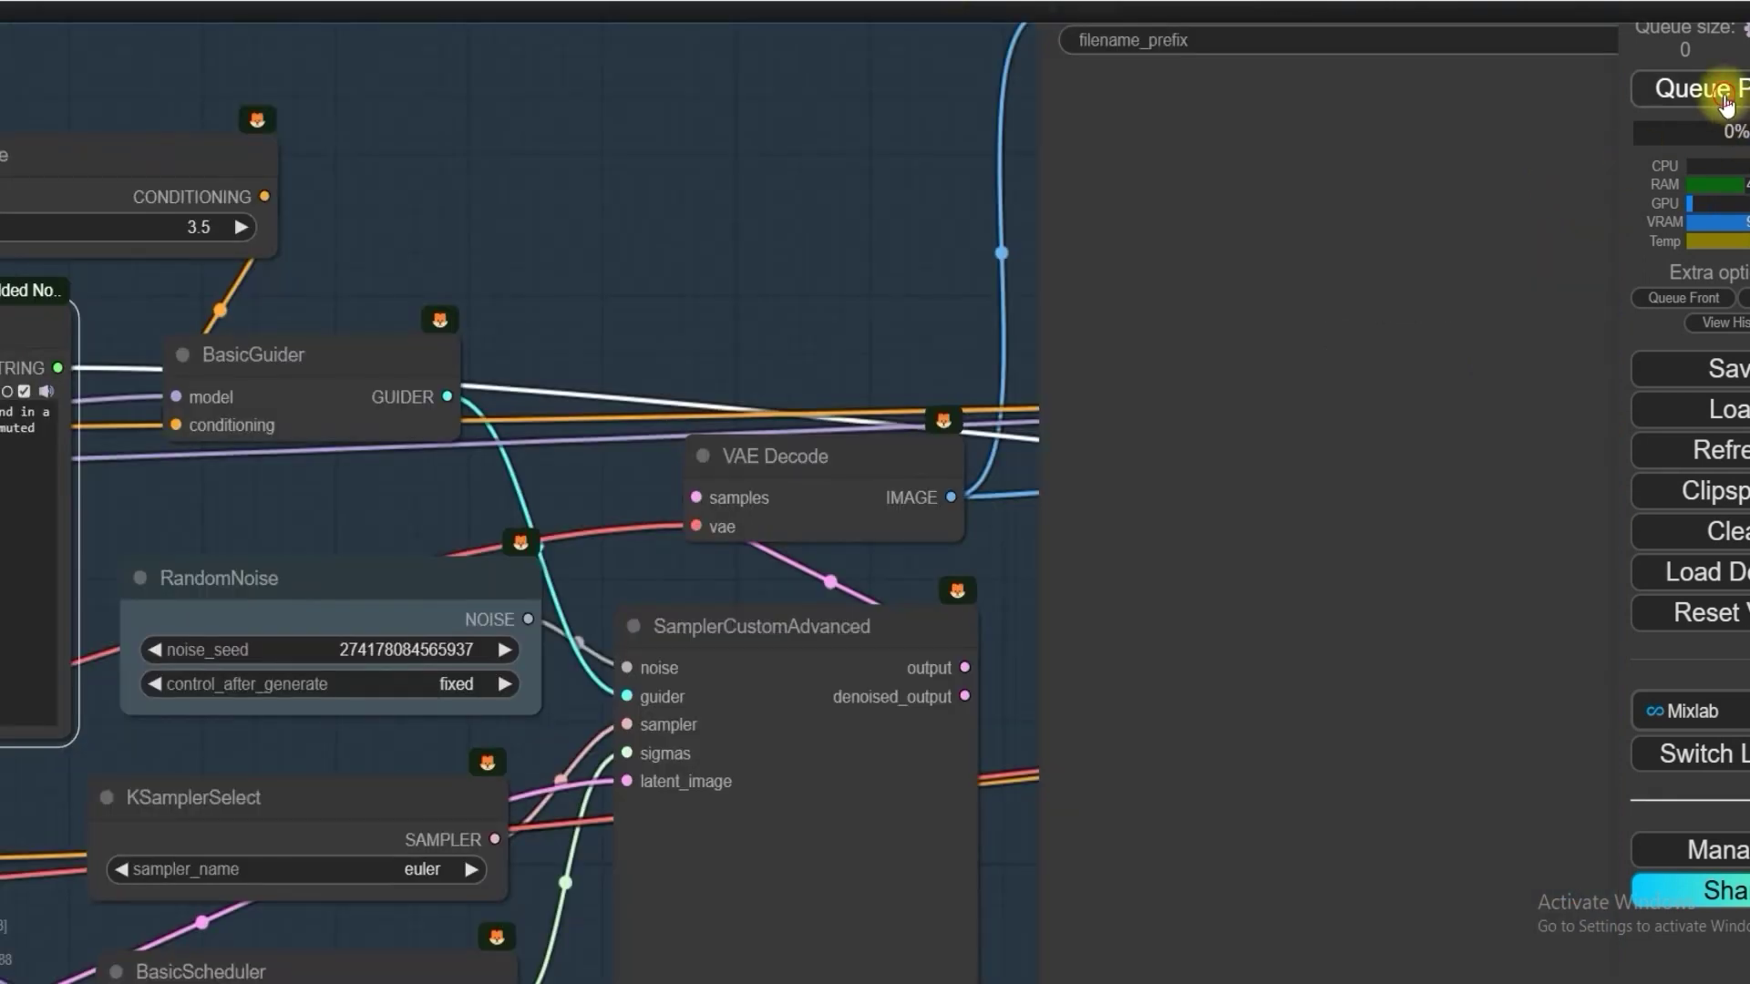
Queue the workflow for generation and view the Flux group's image in its Save Image node.
left_click(1725, 93)
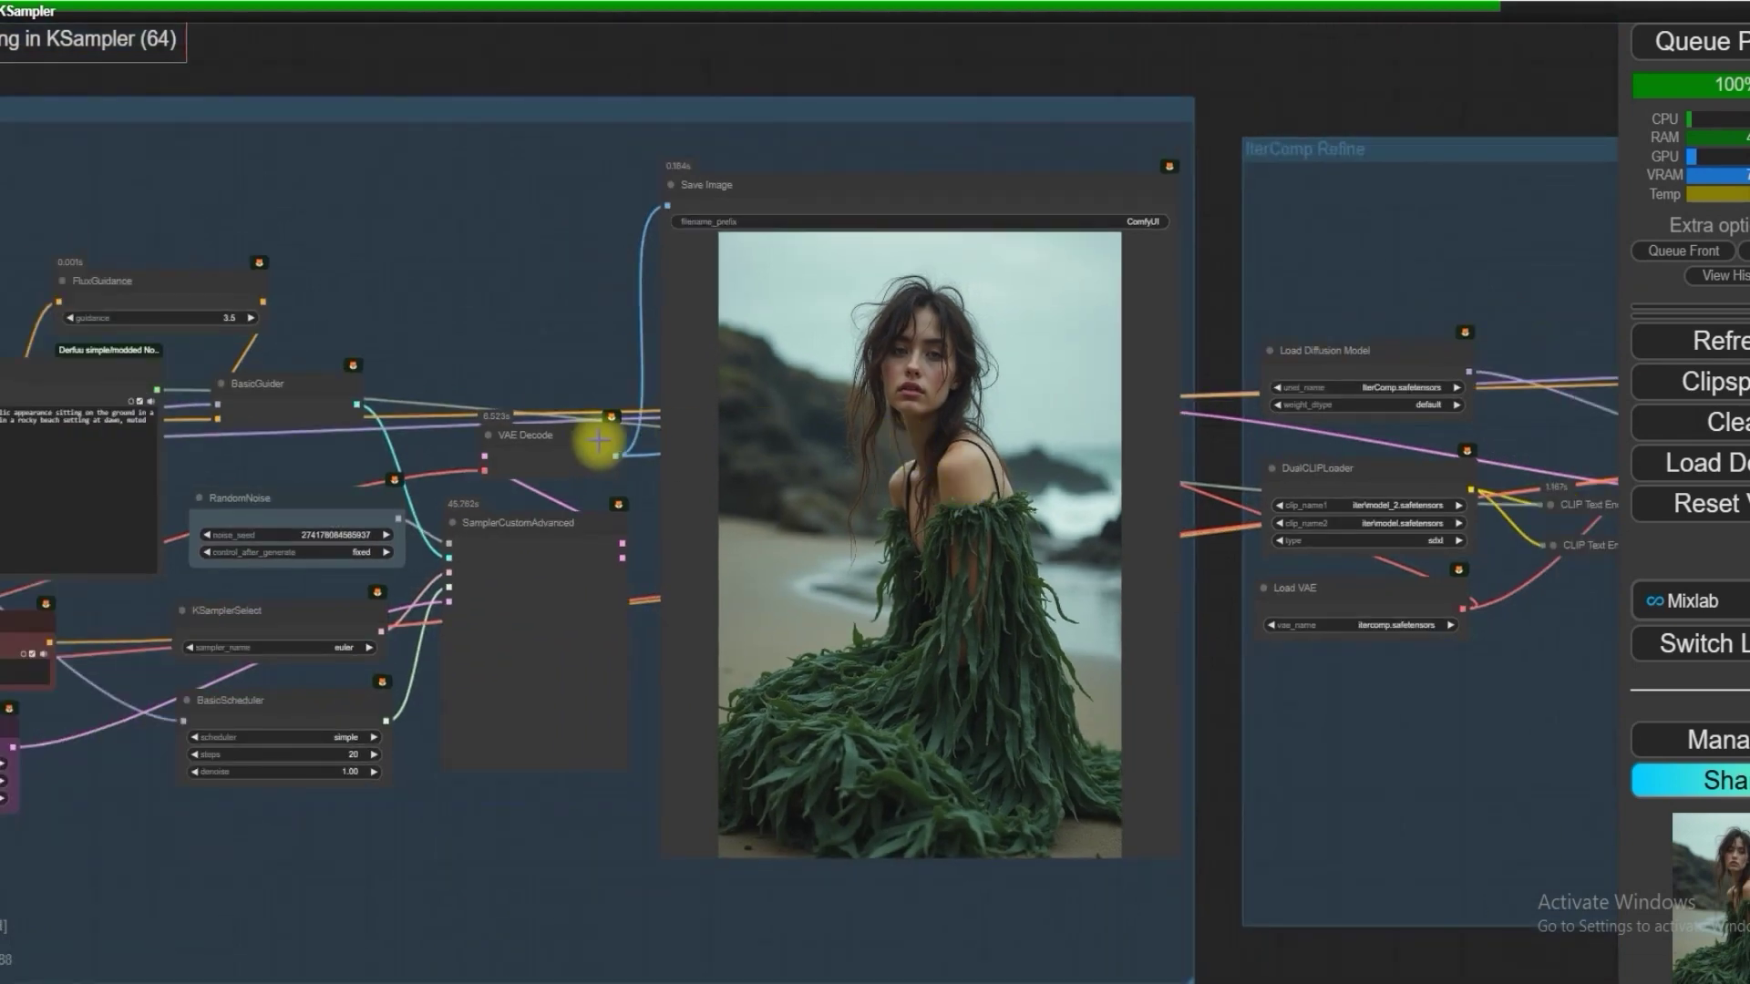
scroll(600, 417, "down", 2)
scroll(870, 396, "up", 4)
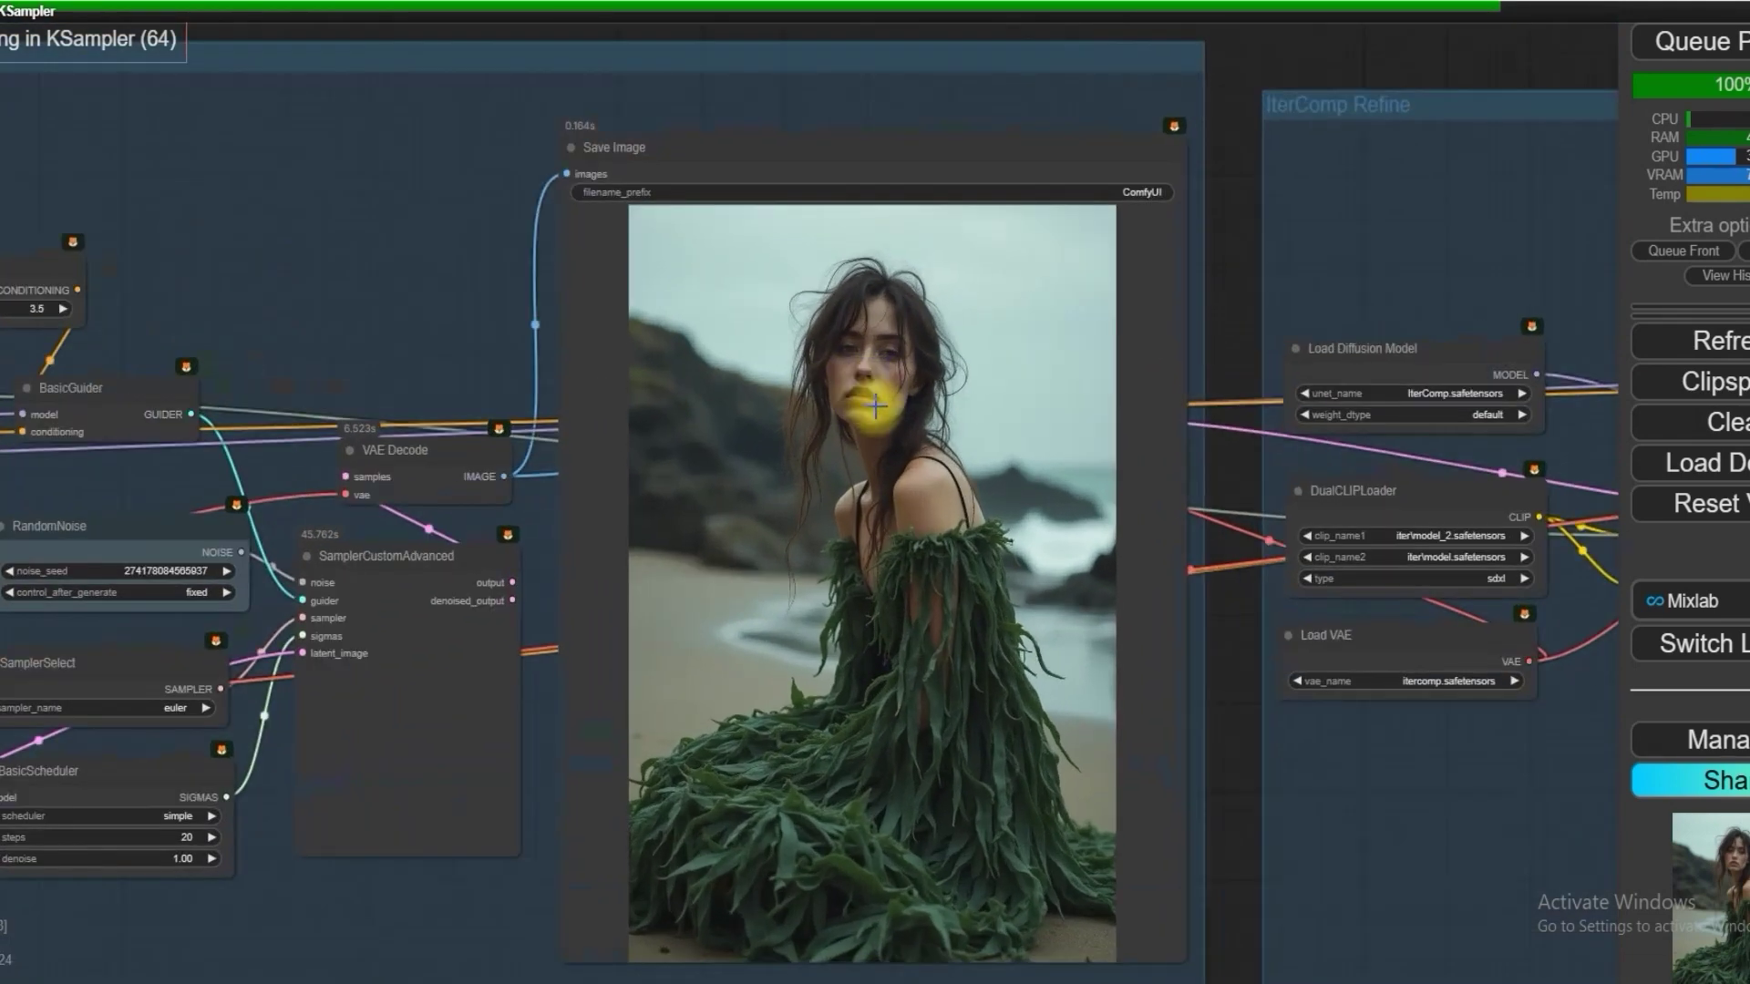
scroll(870, 403, "down", 7)
Watch the KSampler's progress in the IterComp Refine group.
left_click_drag(1405, 140, 792, 461)
scroll(747, 467, "up", 5)
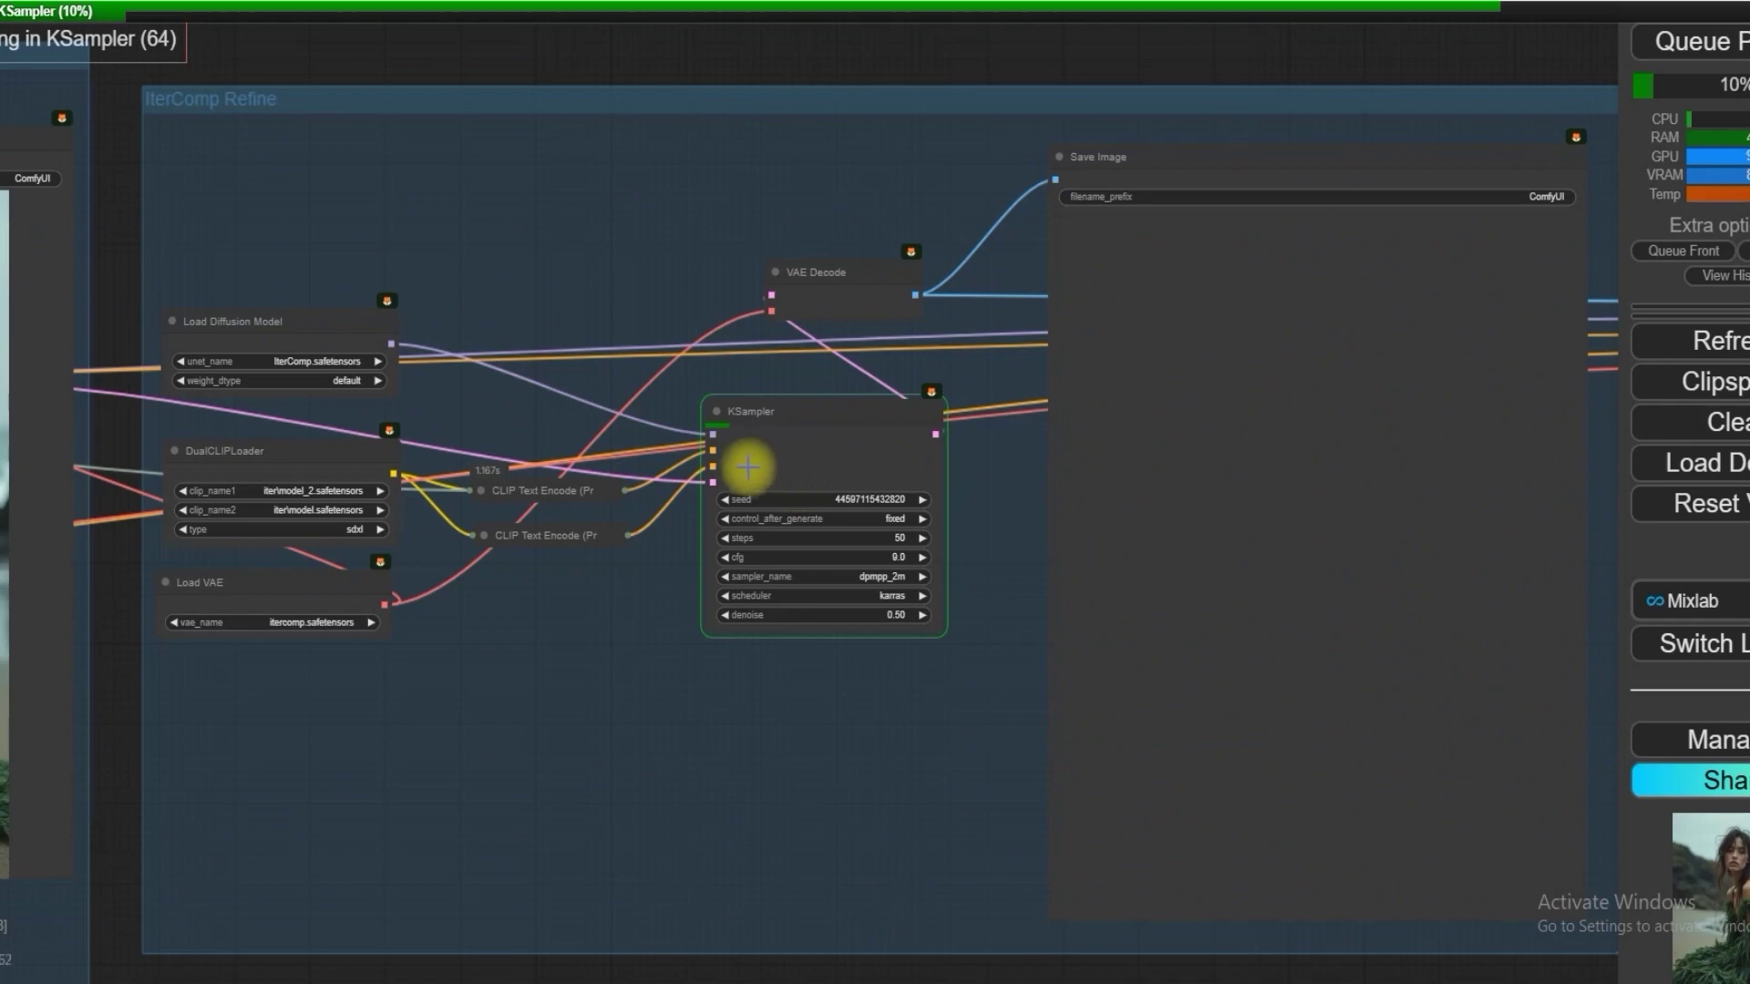
scroll(237, 150, "up", 2)
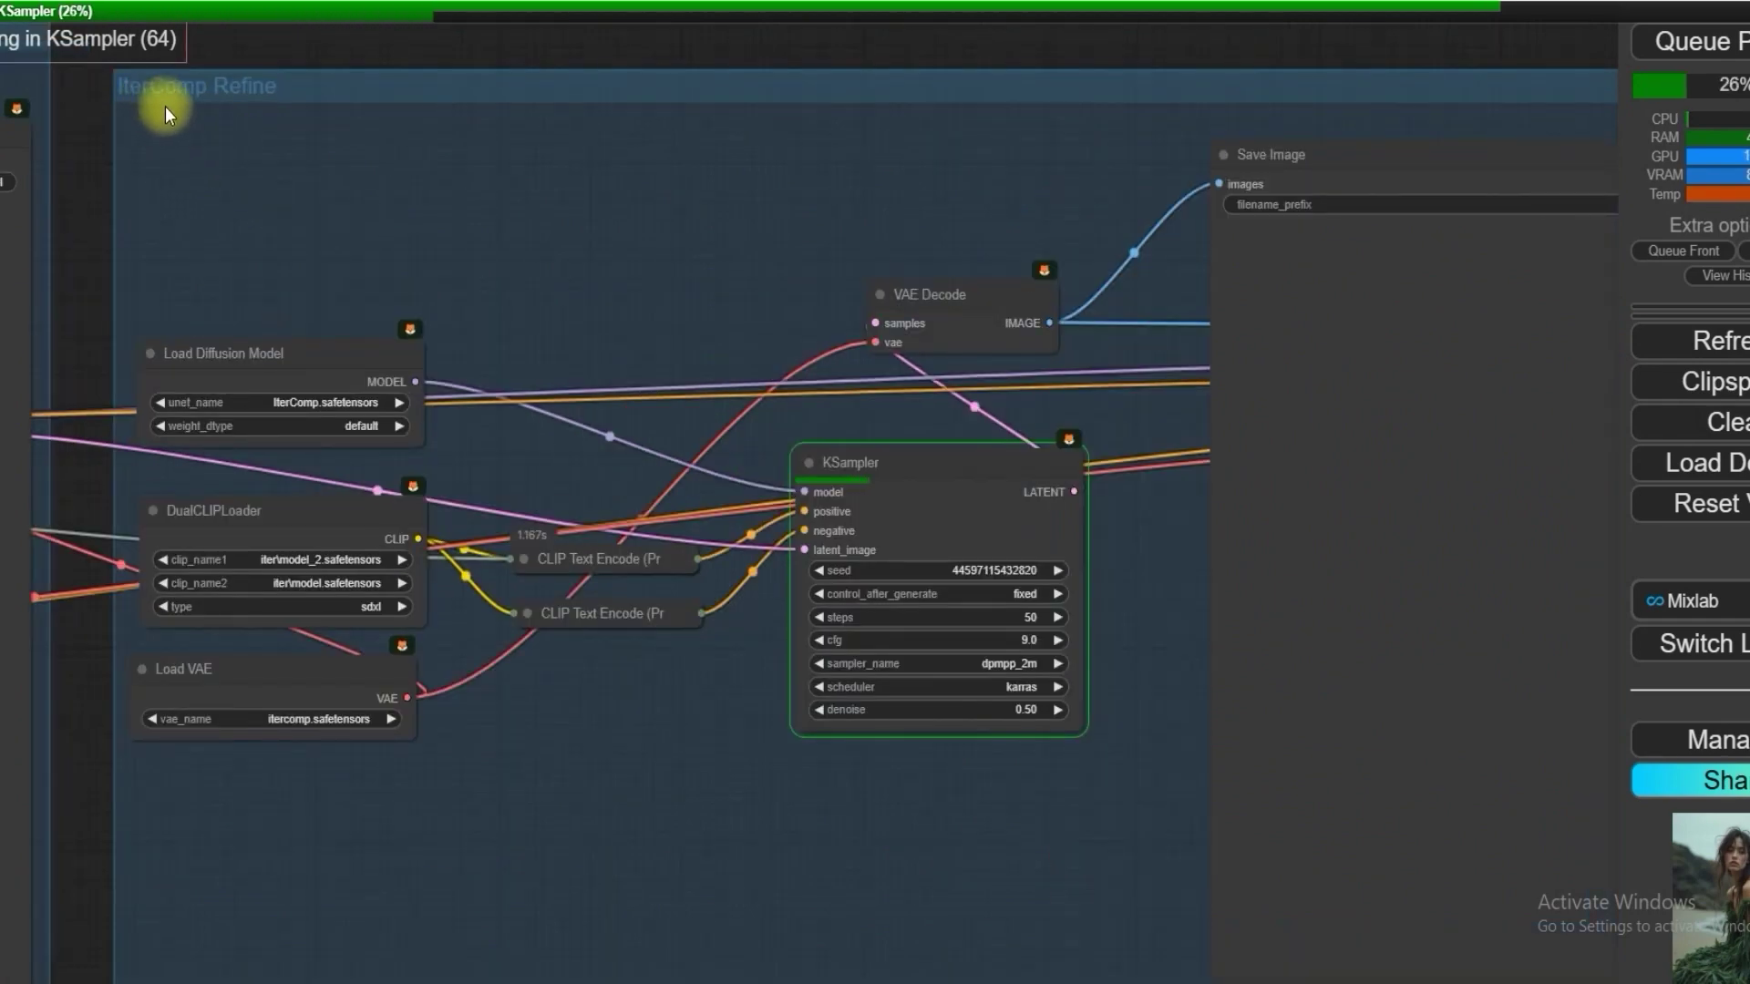
scroll(855, 117, "down", 2)
Compare the Flux group's generated image with the IterComp Refine group's output.
left_click_drag(985, 47, 674, 67)
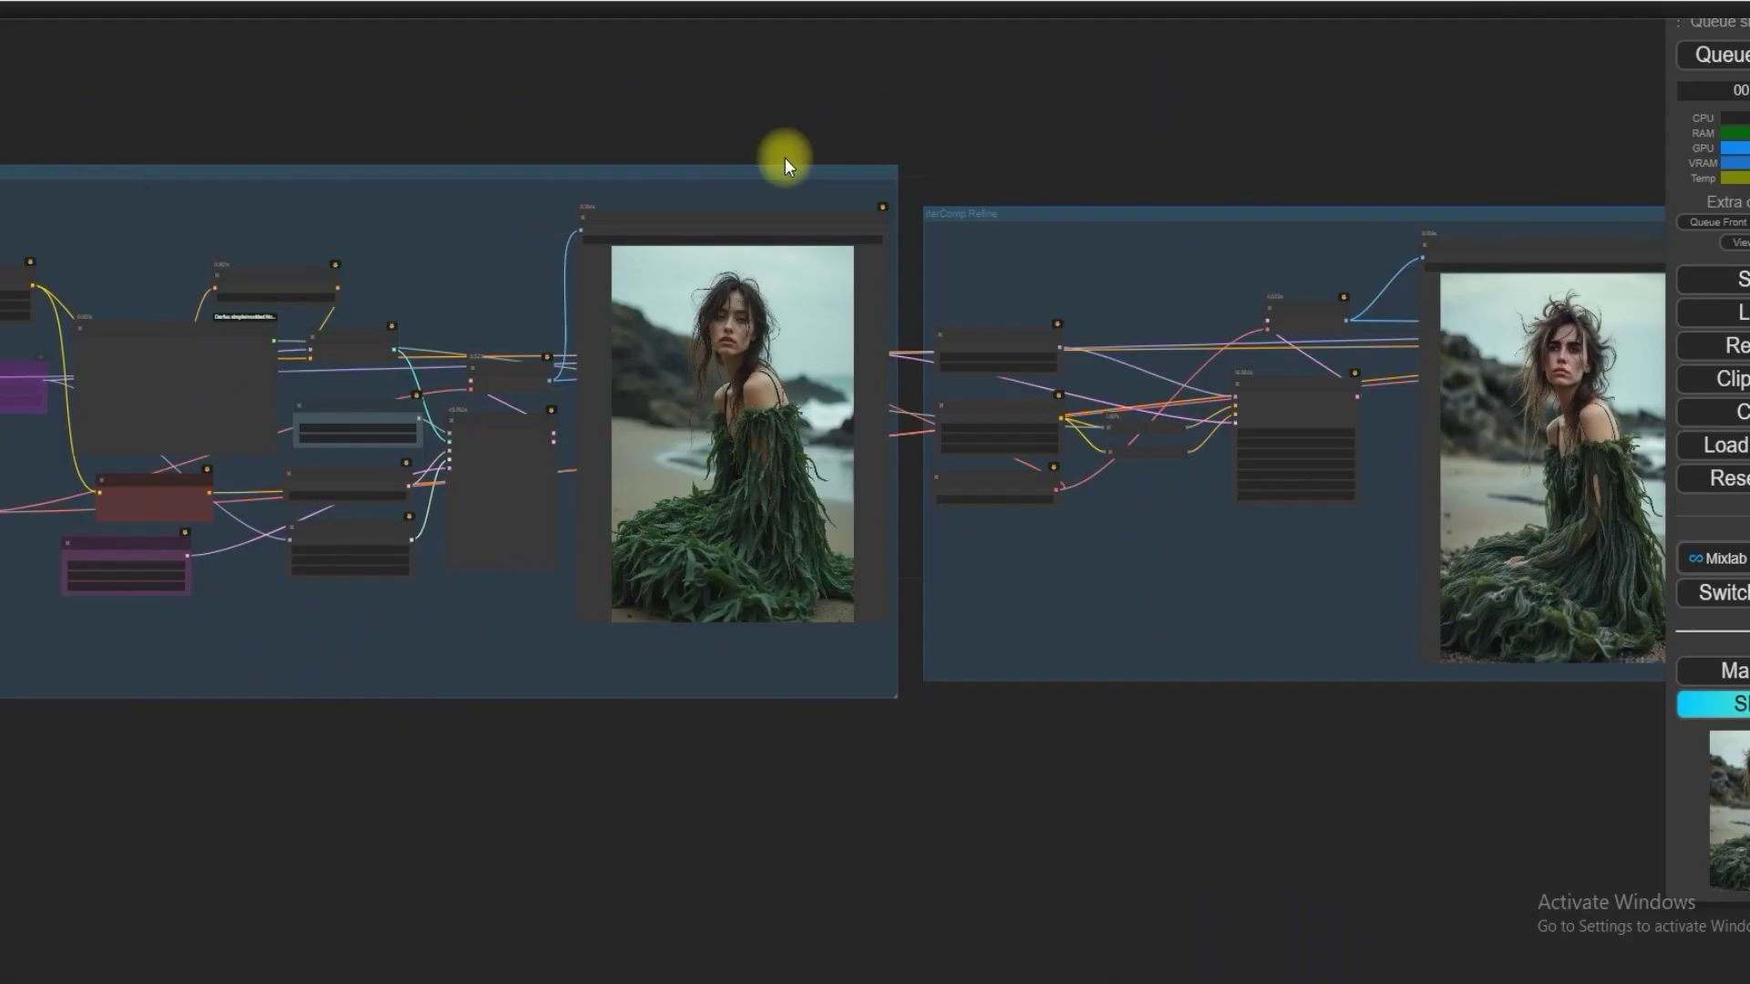
scroll(811, 451, "up", 2)
scroll(1035, 224, "down", 3)
left_click_drag(1316, 66, 1273, 109)
scroll(788, 366, "up", 7)
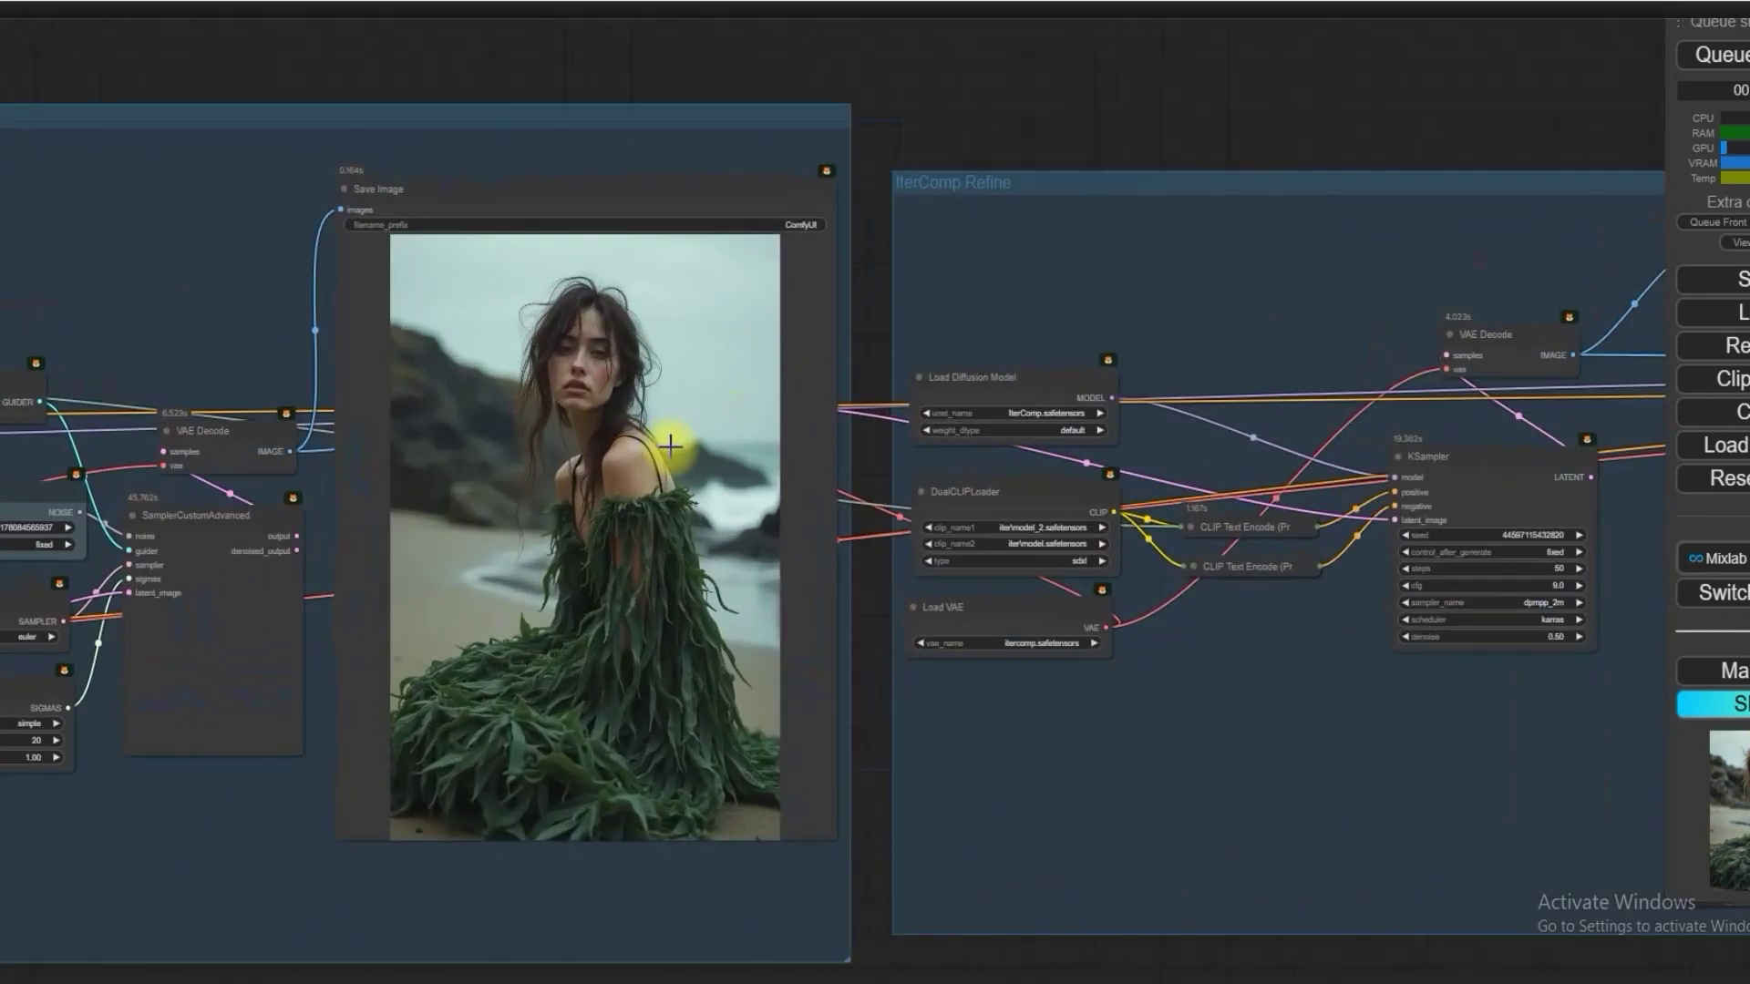
scroll(608, 447, "down", 5)
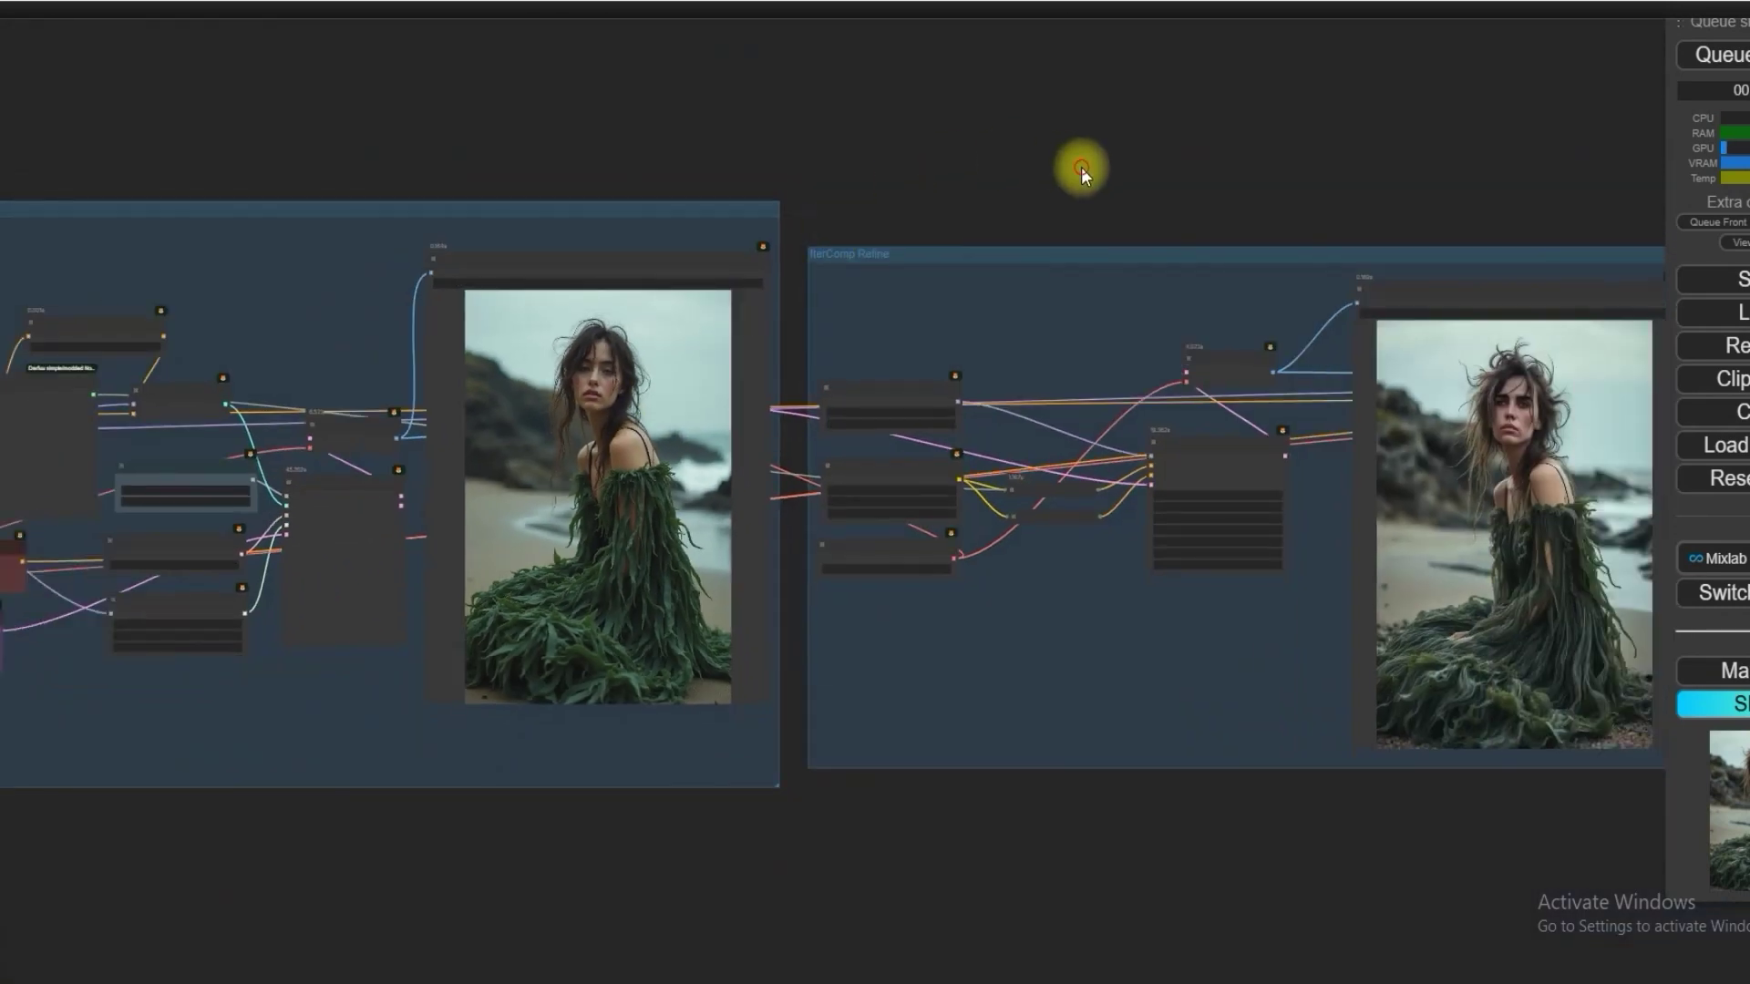
left_click_drag(1080, 167, 697, 163)
scroll(1144, 599, "up", 5)
scroll(1144, 599, "down", 4)
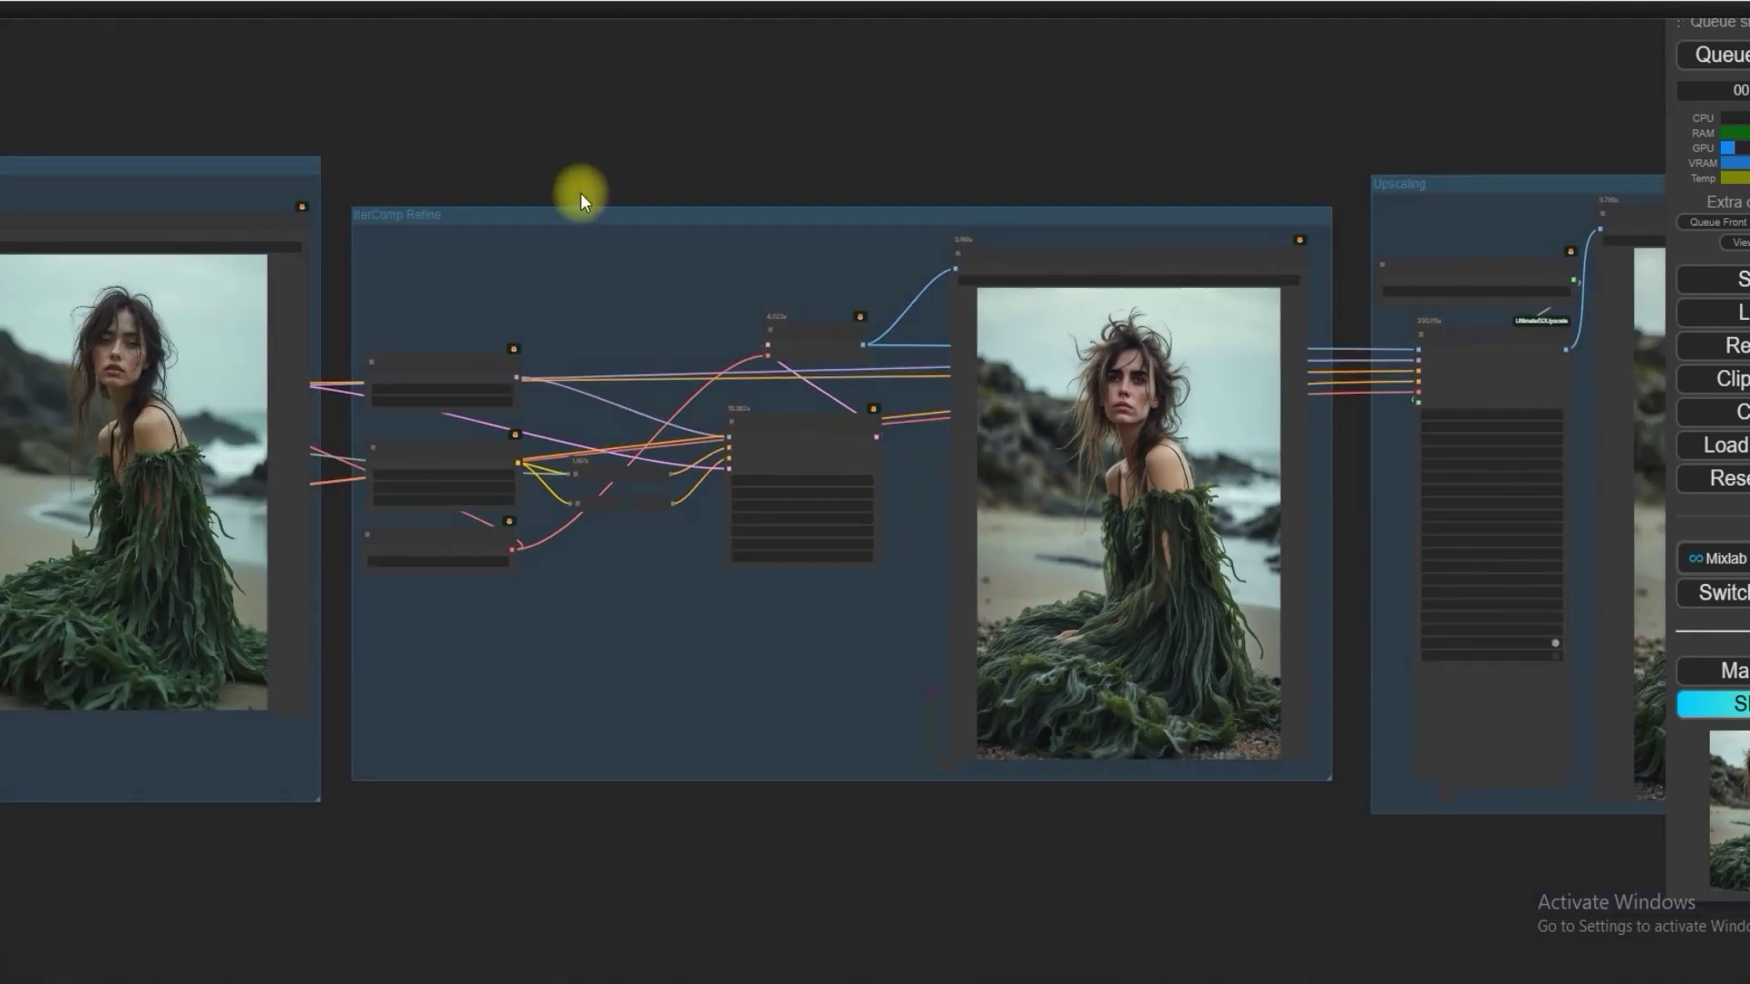
Return to the Flux group's Save Image node and examine the seaweed dress in its generated image.
left_click_drag(500, 155, 1011, 147)
scroll(687, 468, "up", 5)
scroll(685, 470, "down", 4)
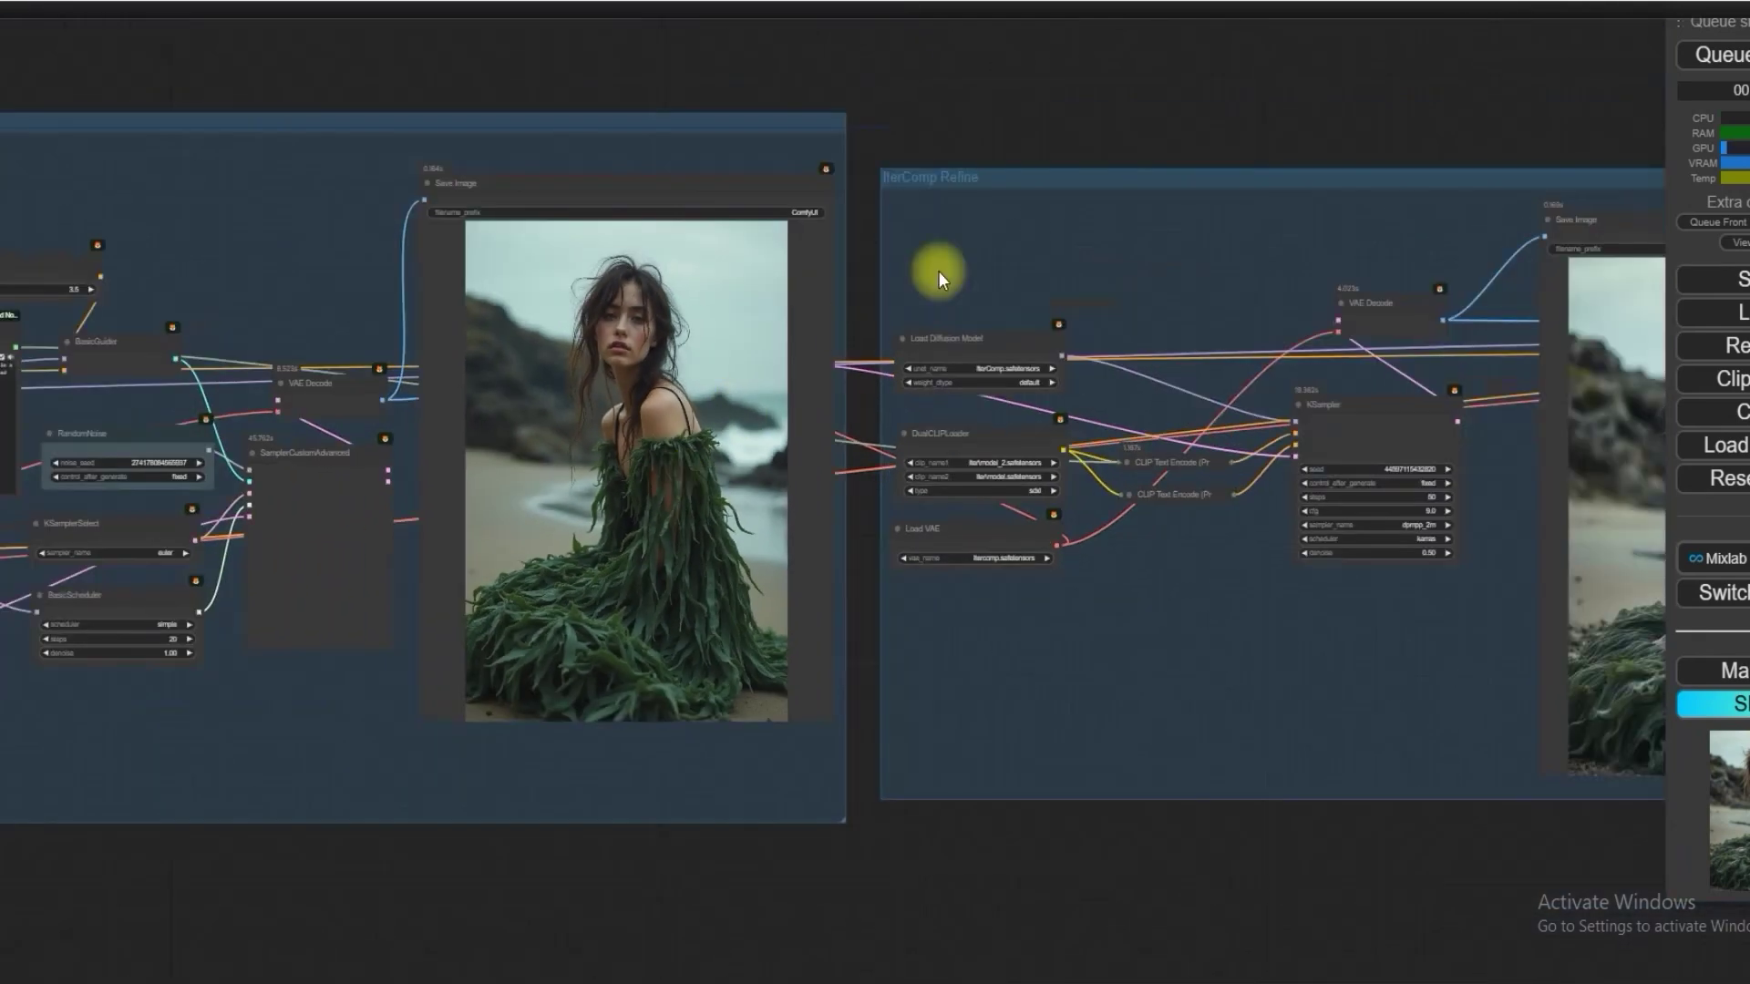
left_click_drag(1222, 106, 1314, 102)
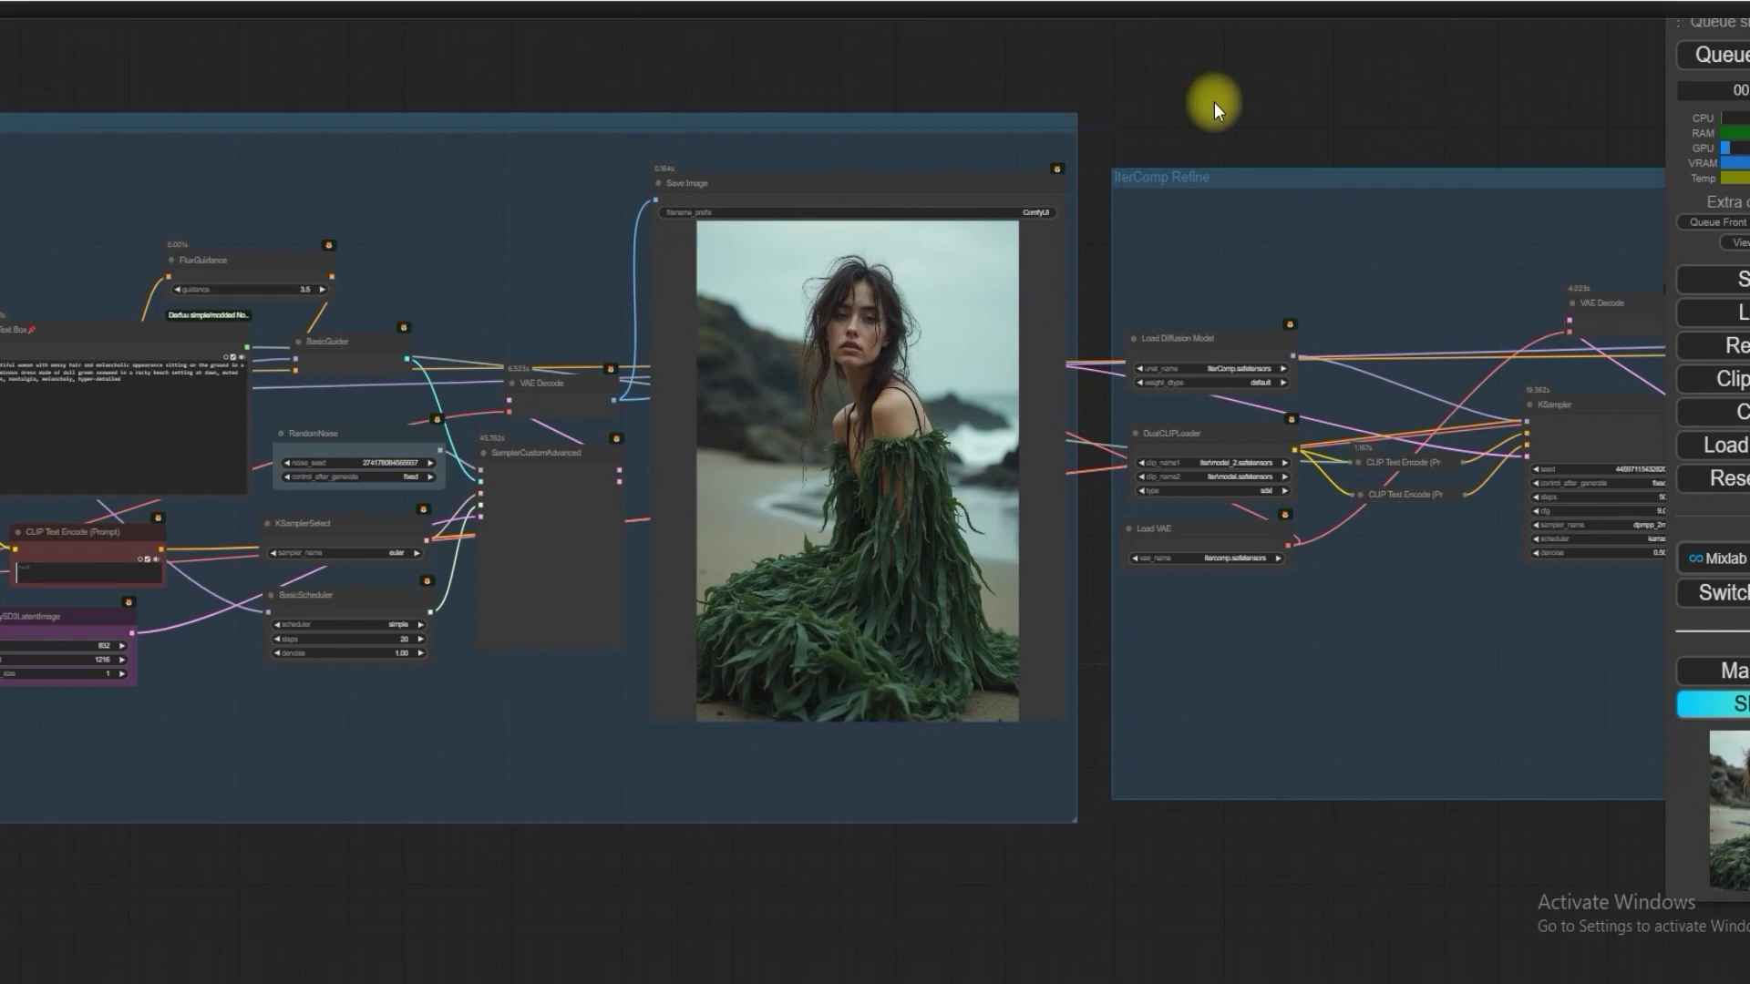
scroll(852, 451, "up", 5)
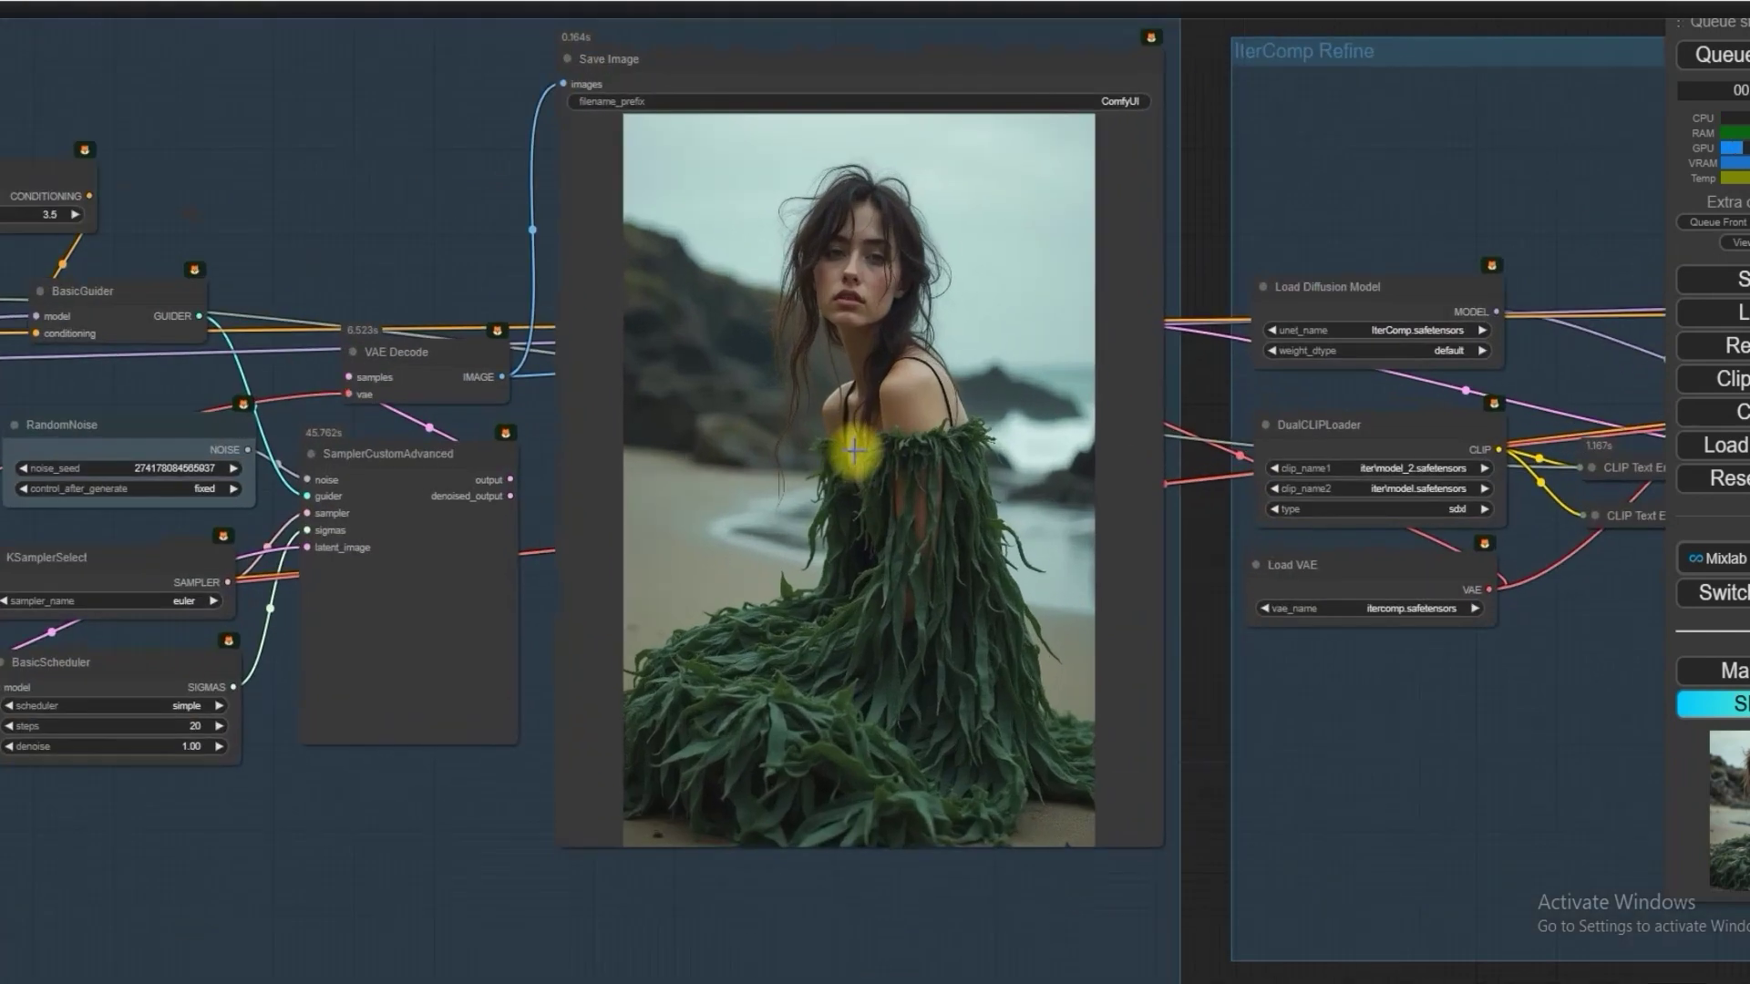
scroll(937, 520, "down", 6)
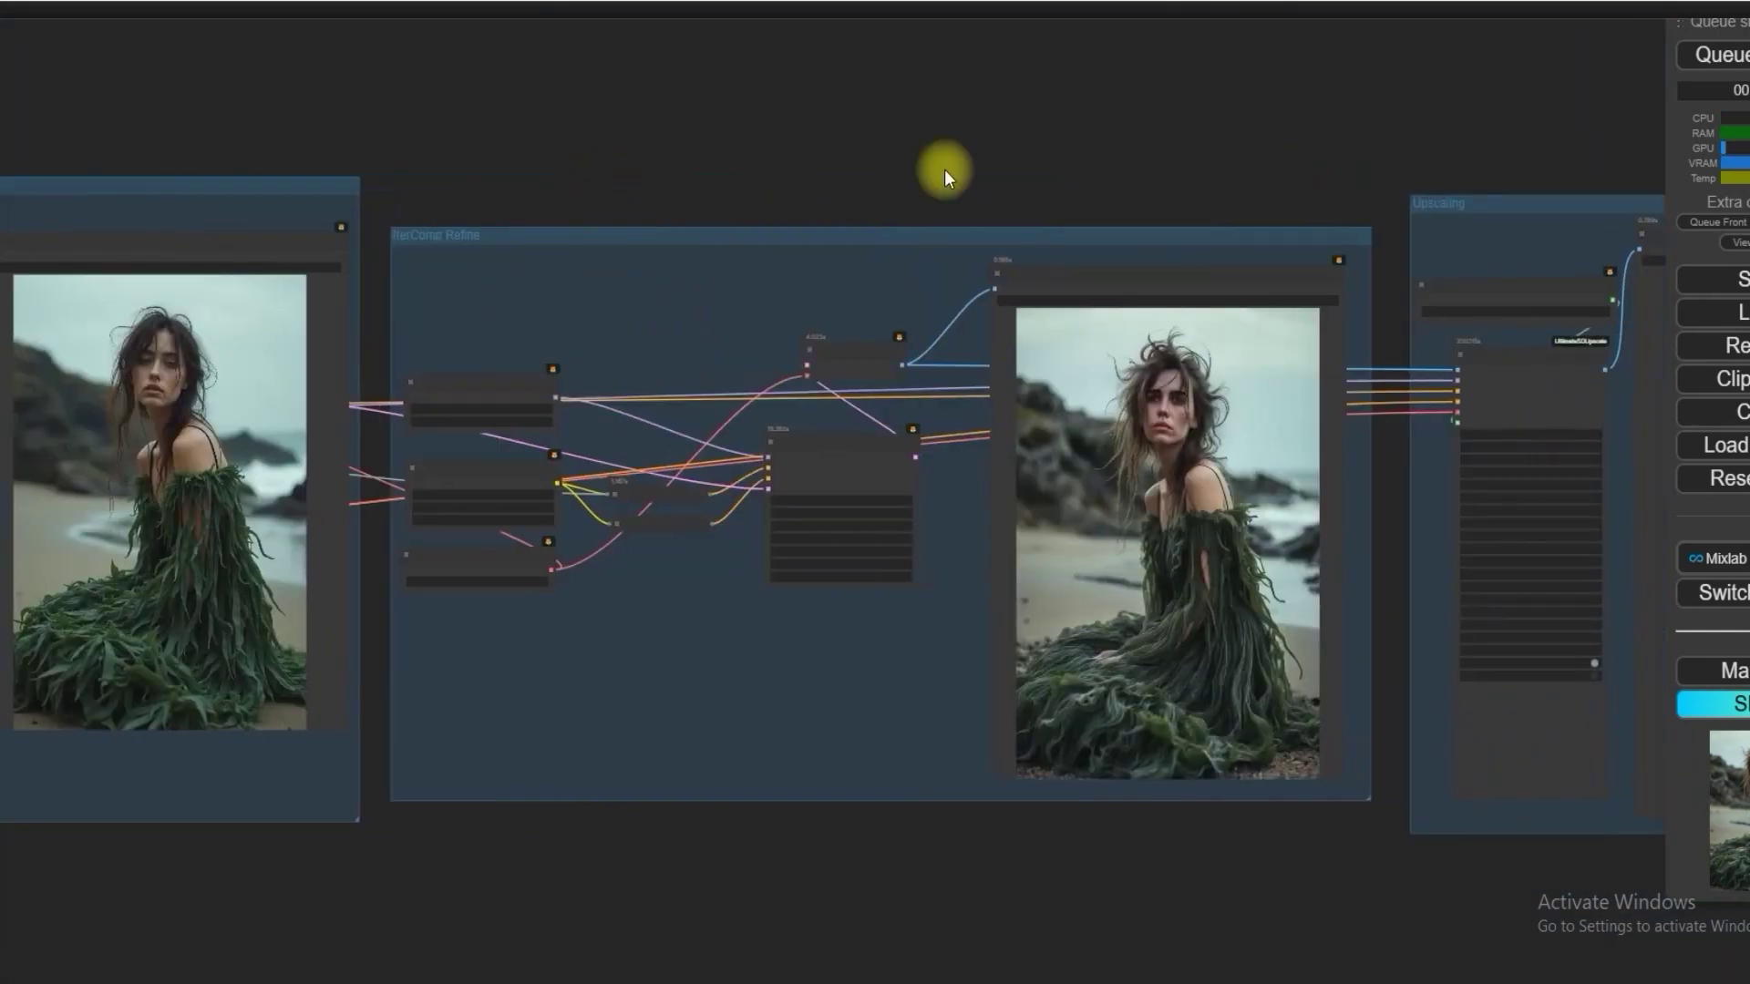
Examine the seaweed dress up close in the IterComp Refine group's output image.
left_click_drag(944, 170, 536, 167)
scroll(818, 646, "up", 11)
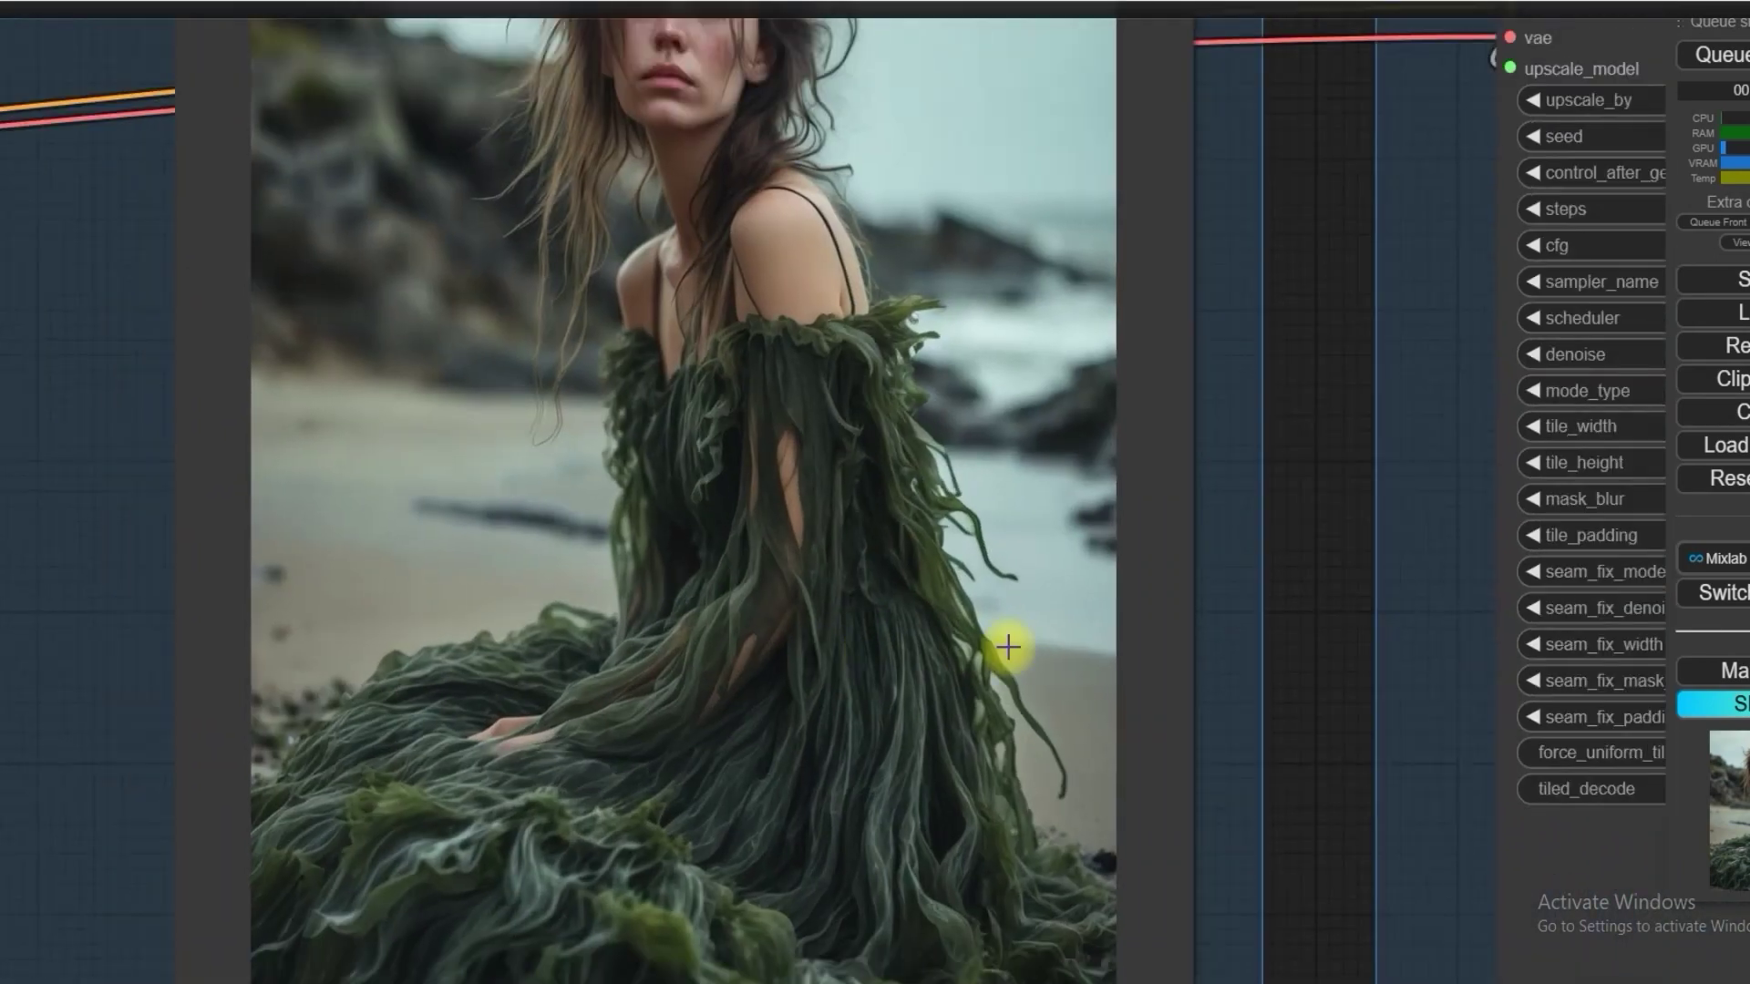
scroll(1009, 647, "down", 1)
left_click_drag(1286, 691, 1365, 412)
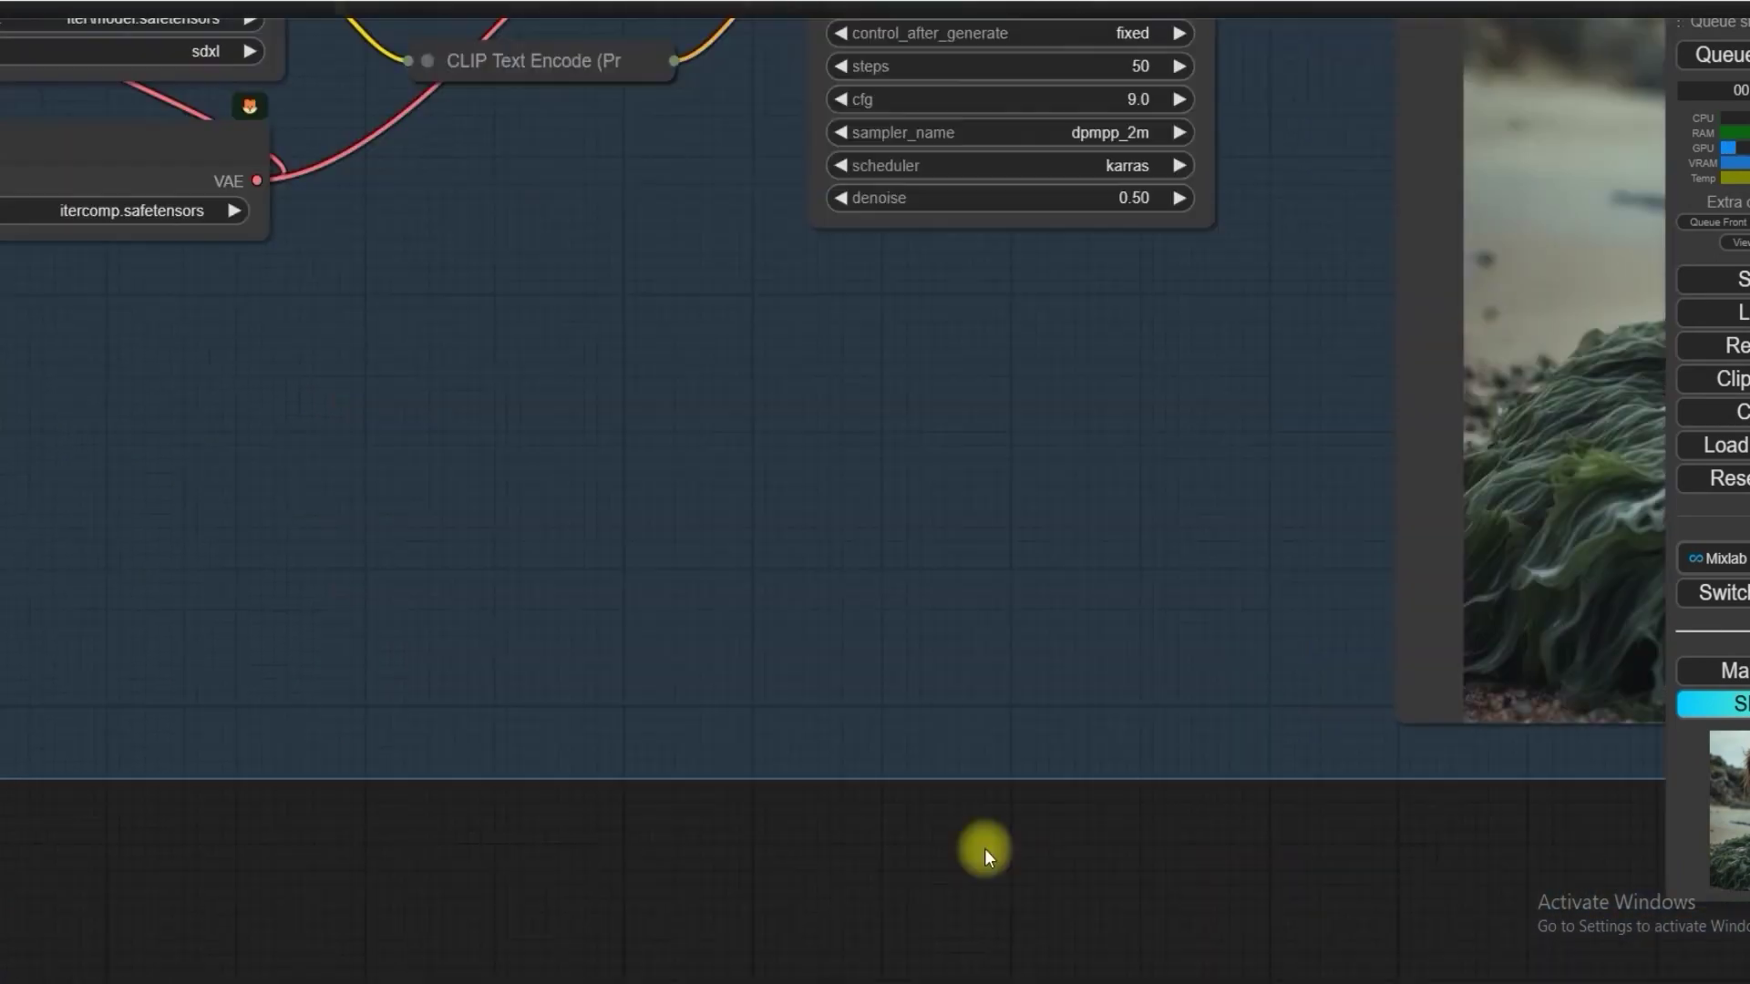
scroll(674, 852, "down", 4)
Highlight the phrase "rocky beach setting at dawn" in the Flux group's Text Box prompt.
left_click_drag(287, 855, 1185, 849)
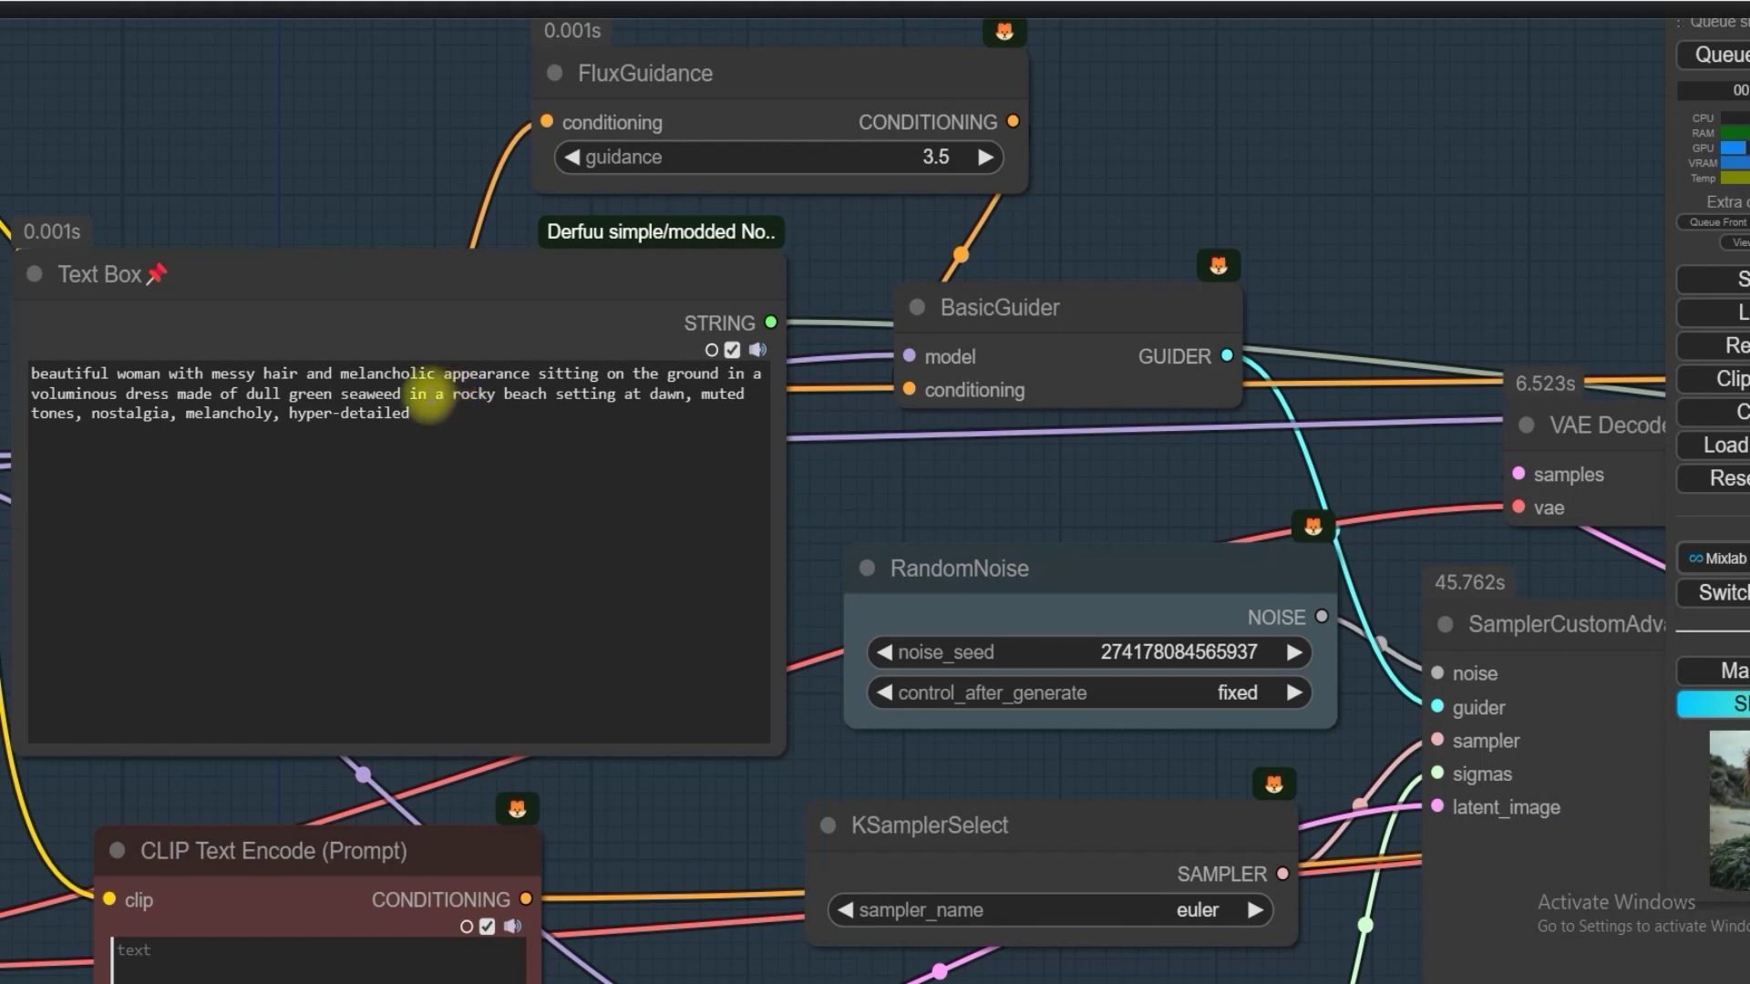
left_click_drag(450, 395, 641, 395)
left_click(492, 407)
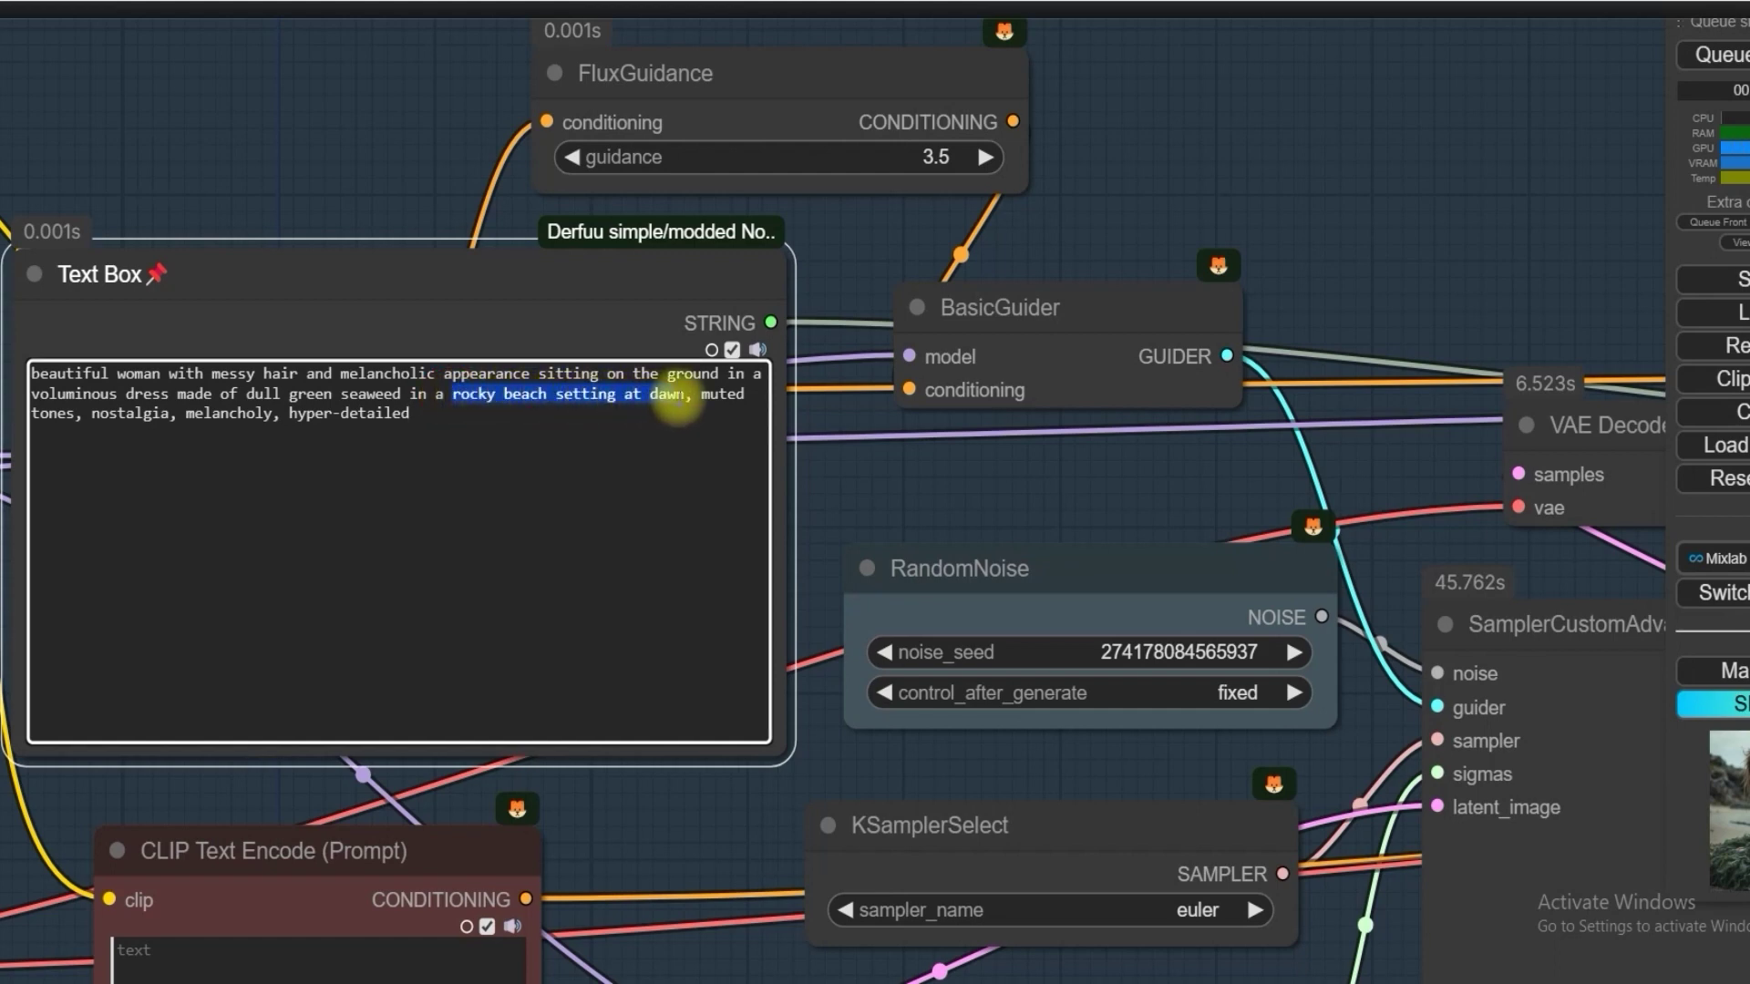
Compare the beach ground and background in the Flux image with those in the IterComp Refine group's output.
scroll(1004, 443, "down", 6)
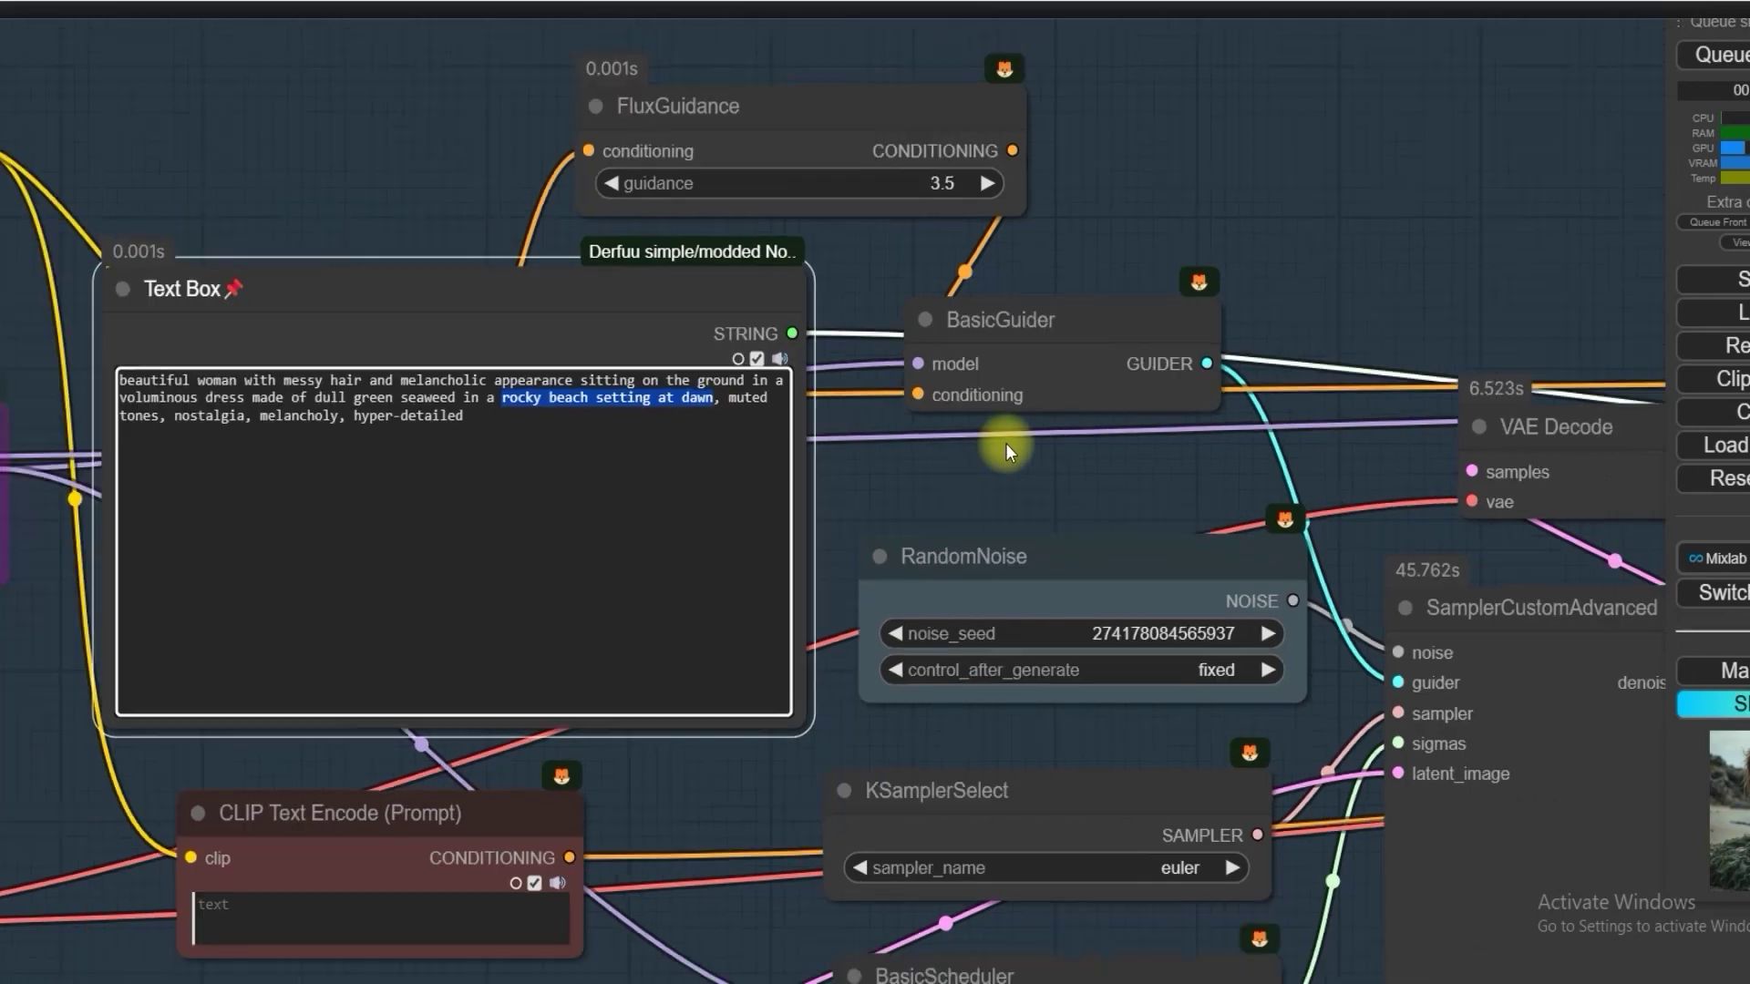
scroll(1333, 802, "up", 10)
scroll(1244, 839, "down", 5)
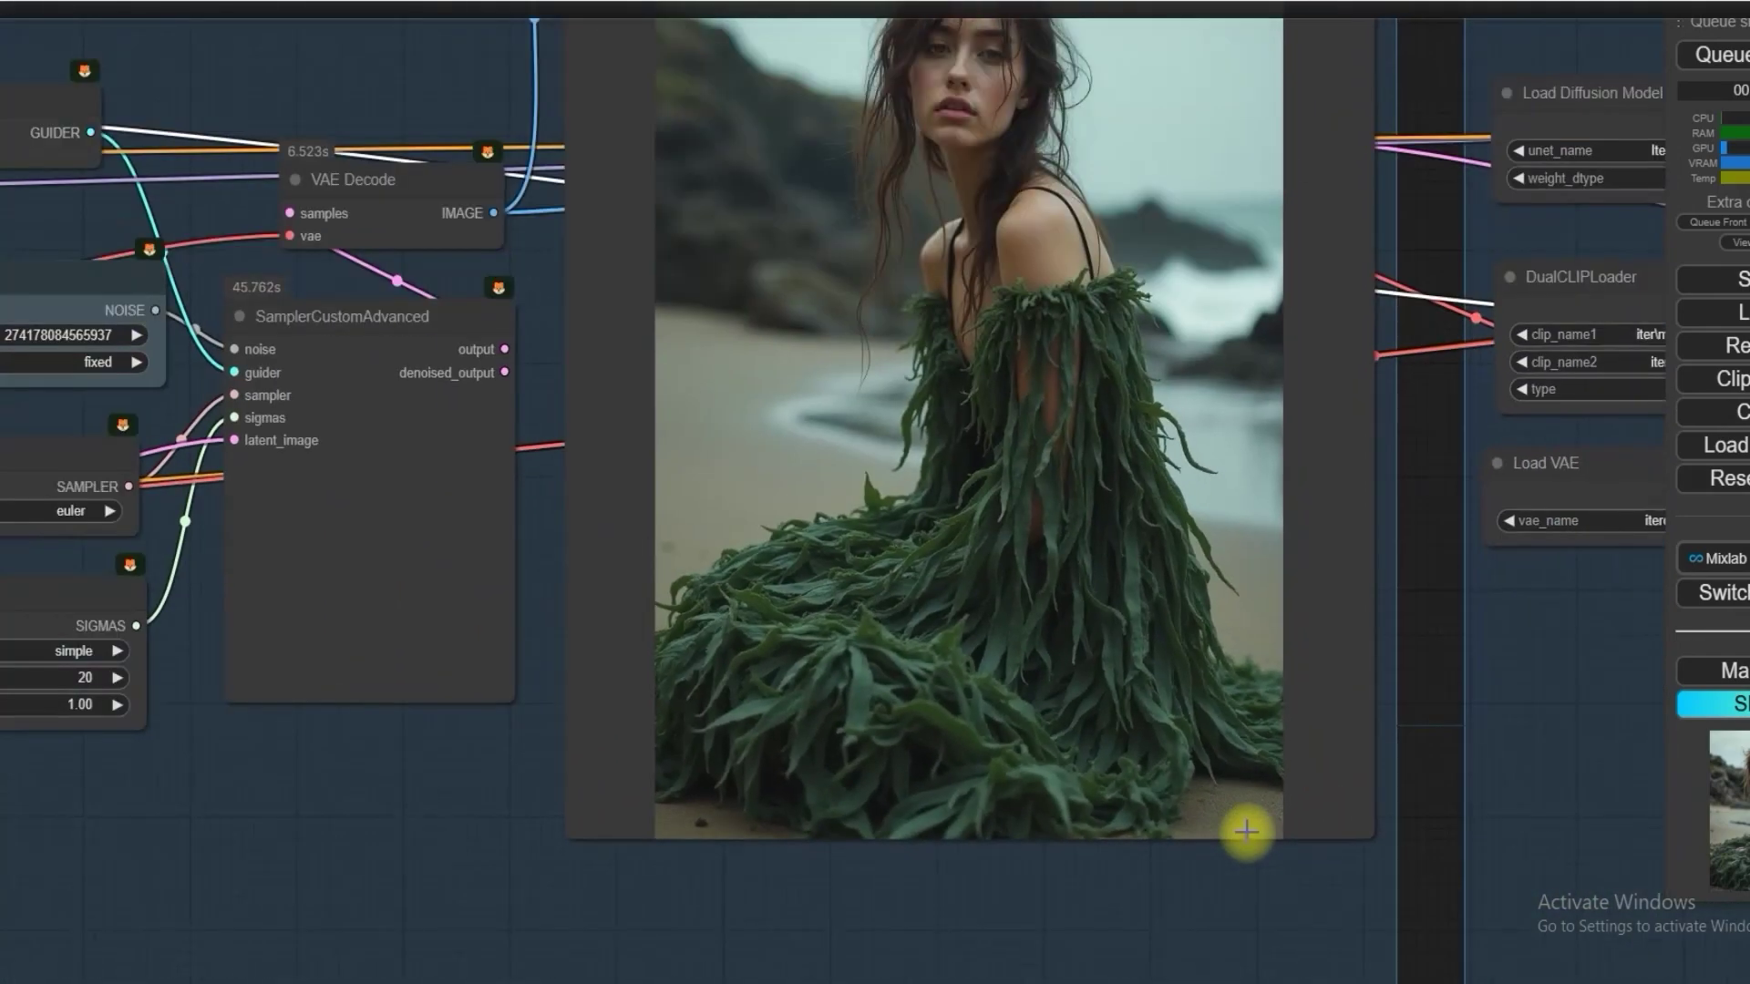
scroll(1109, 812, "up", 6)
scroll(1150, 833, "up", 2)
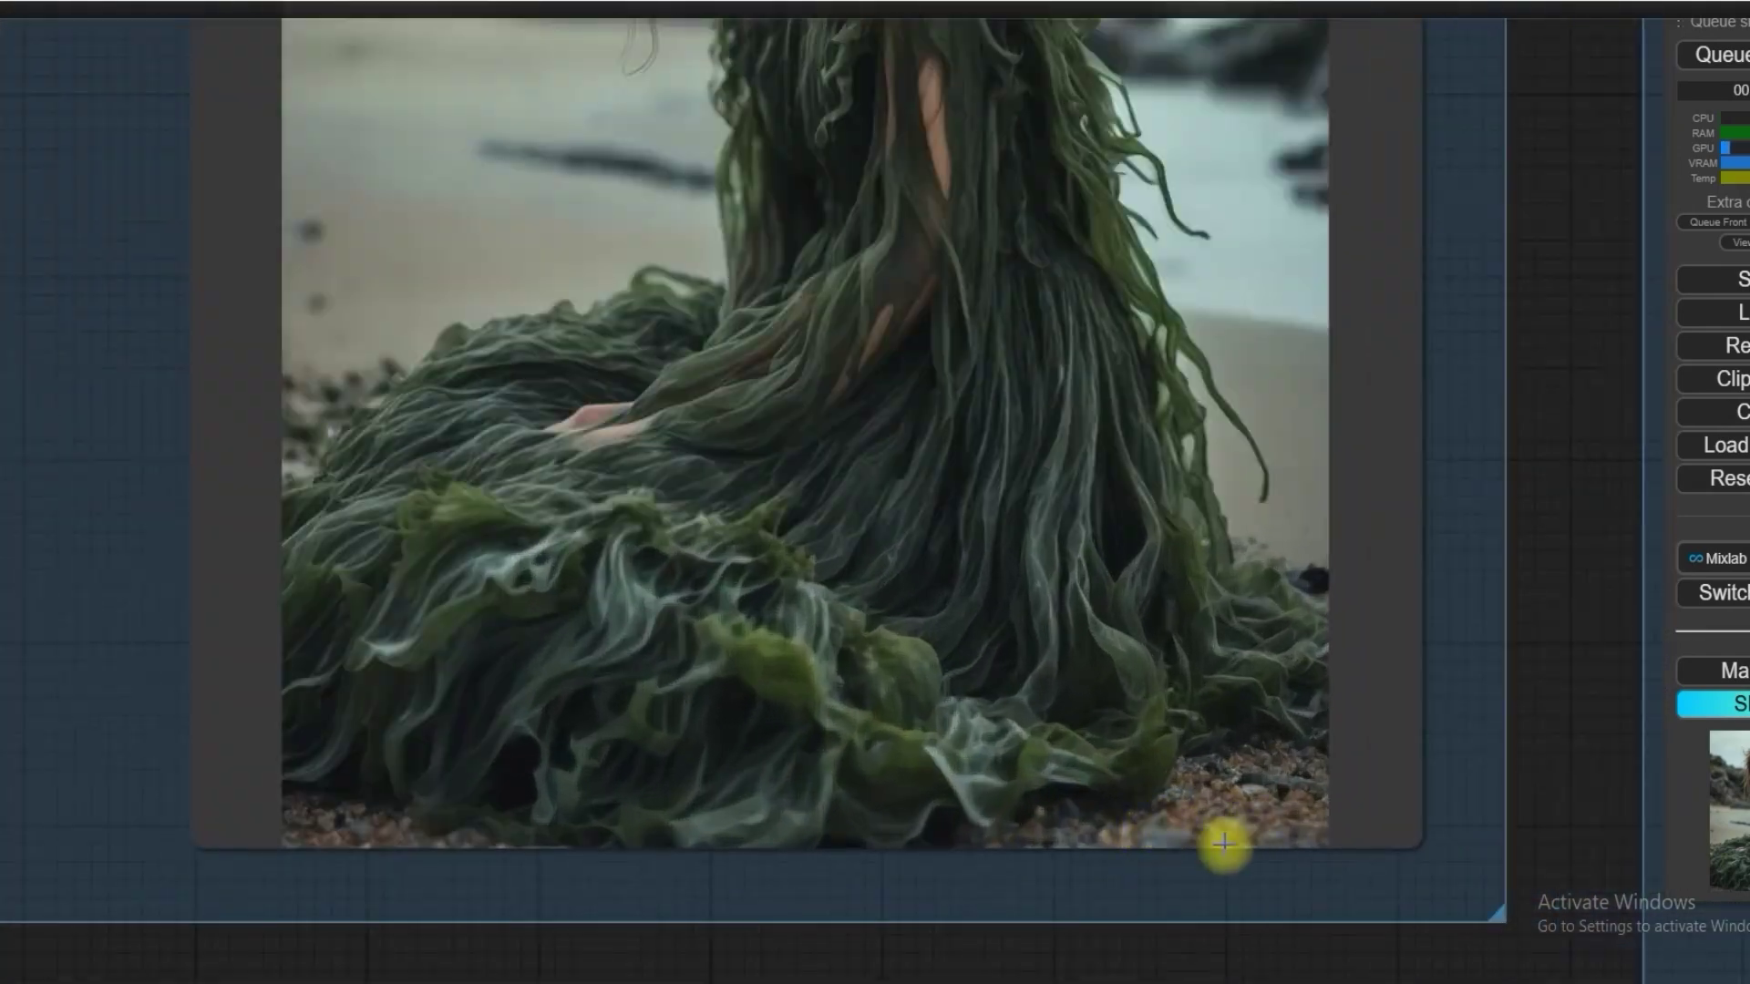
scroll(1208, 791, "down", 8)
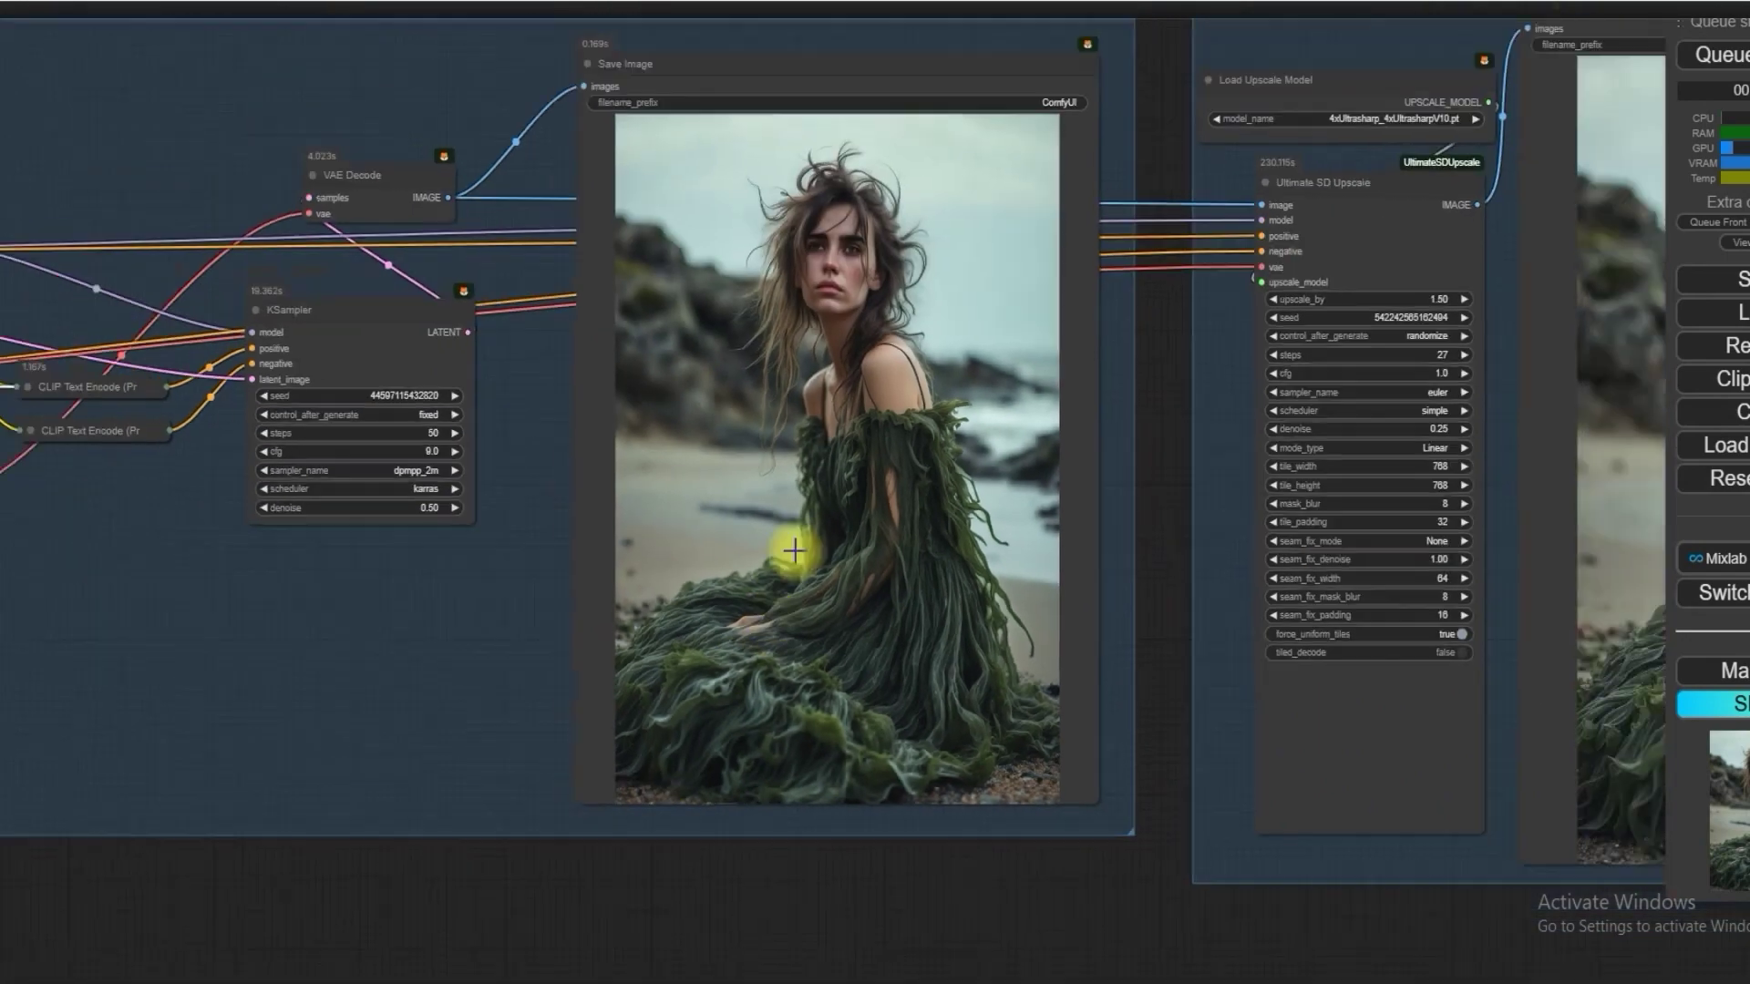
scroll(888, 392, "up", 1)
scroll(988, 638, "up", 1)
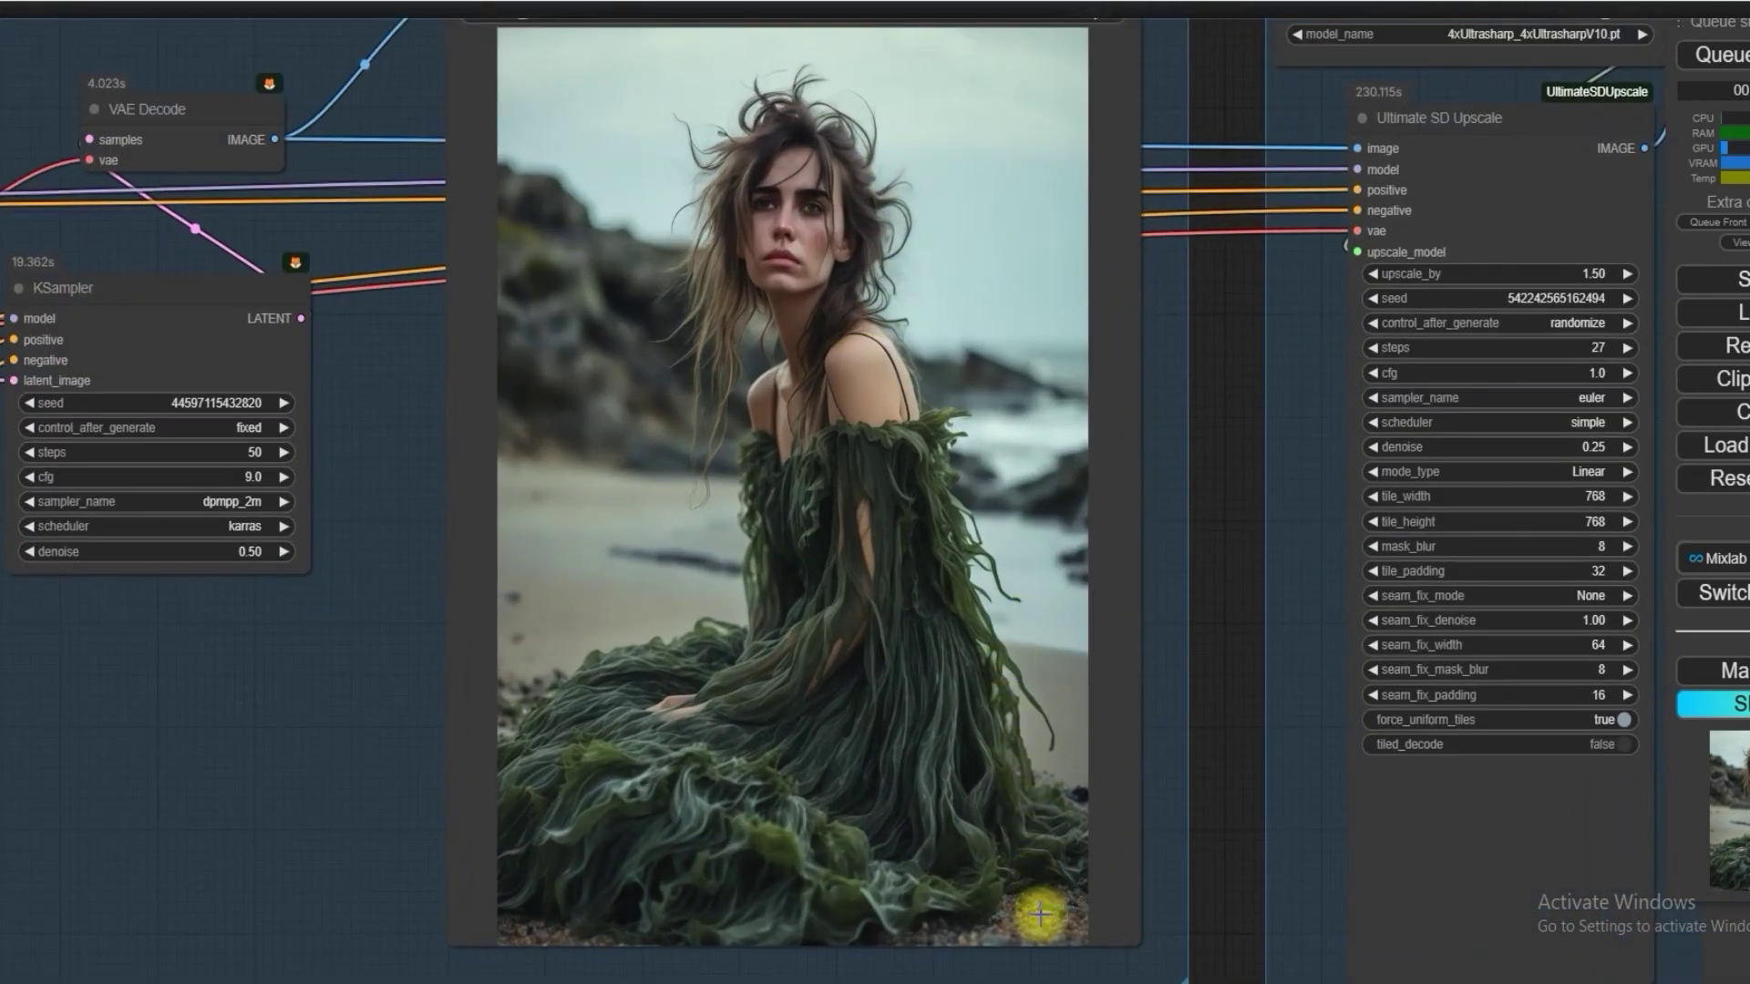
scroll(1140, 613, "down", 2)
scroll(1109, 547, "down", 3)
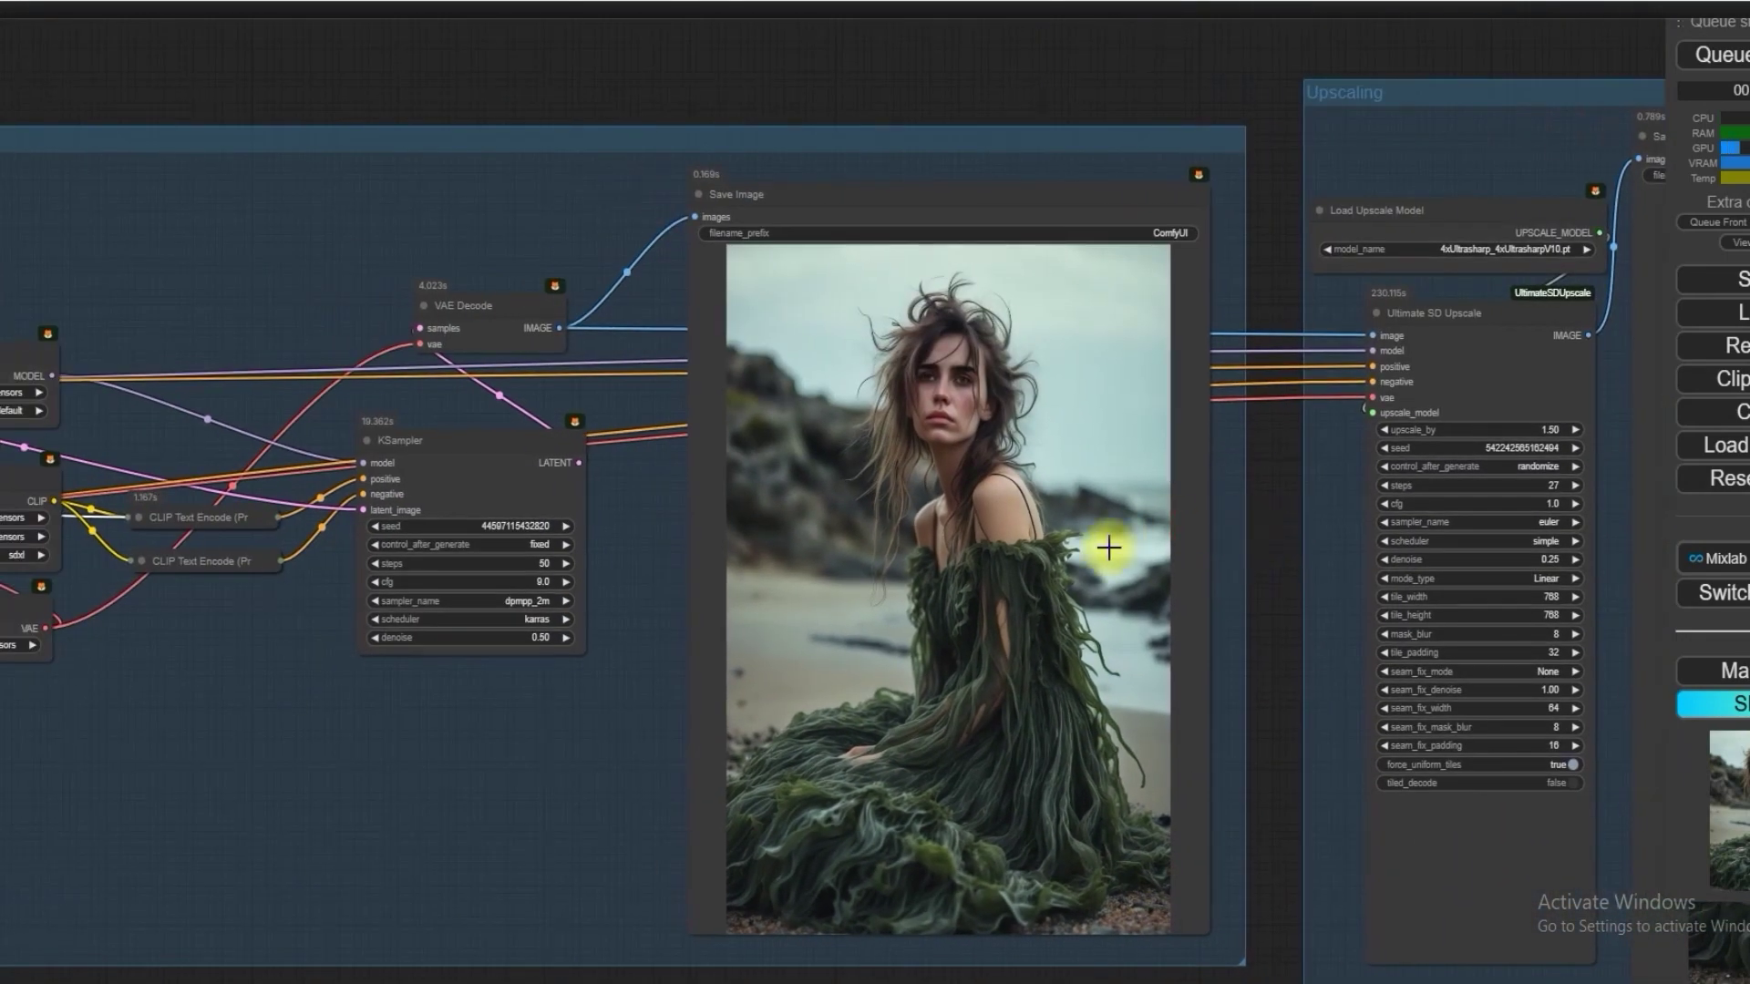
Examine the refined image again and compare it with the upscaled result in the Upscaling group's Save Image node.
left_click_drag(334, 123, 577, 114)
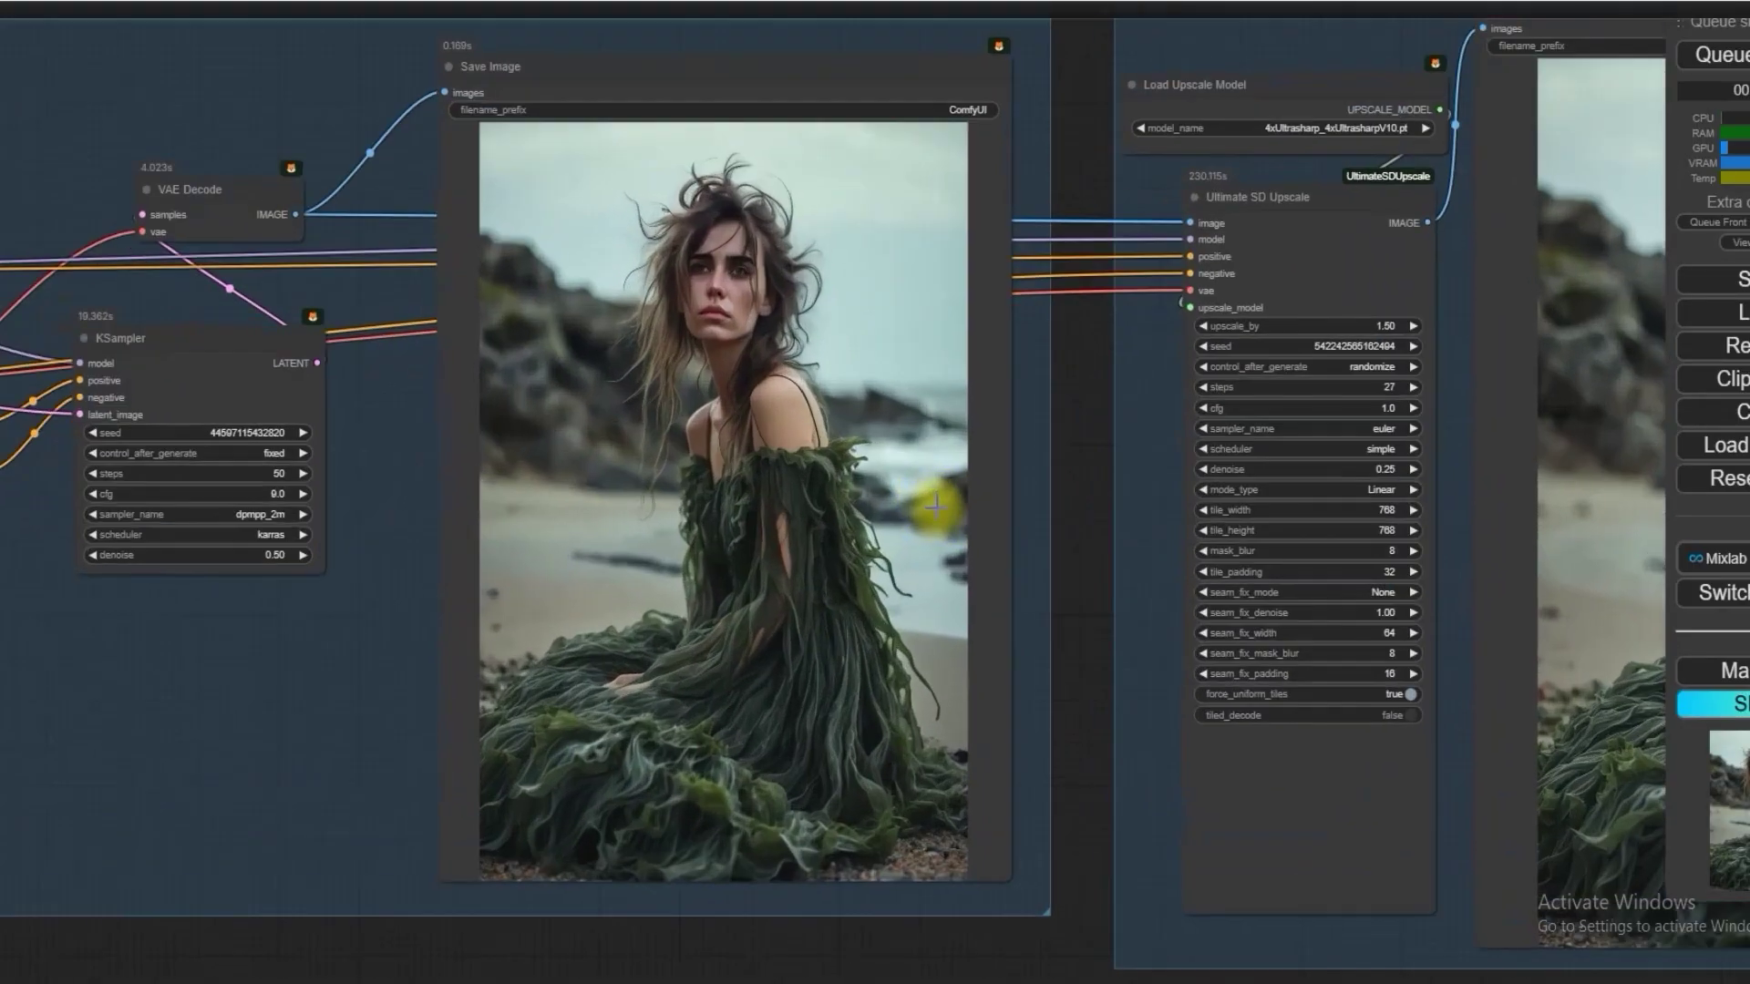
scroll(936, 506, "up", 3)
scroll(975, 475, "down", 5)
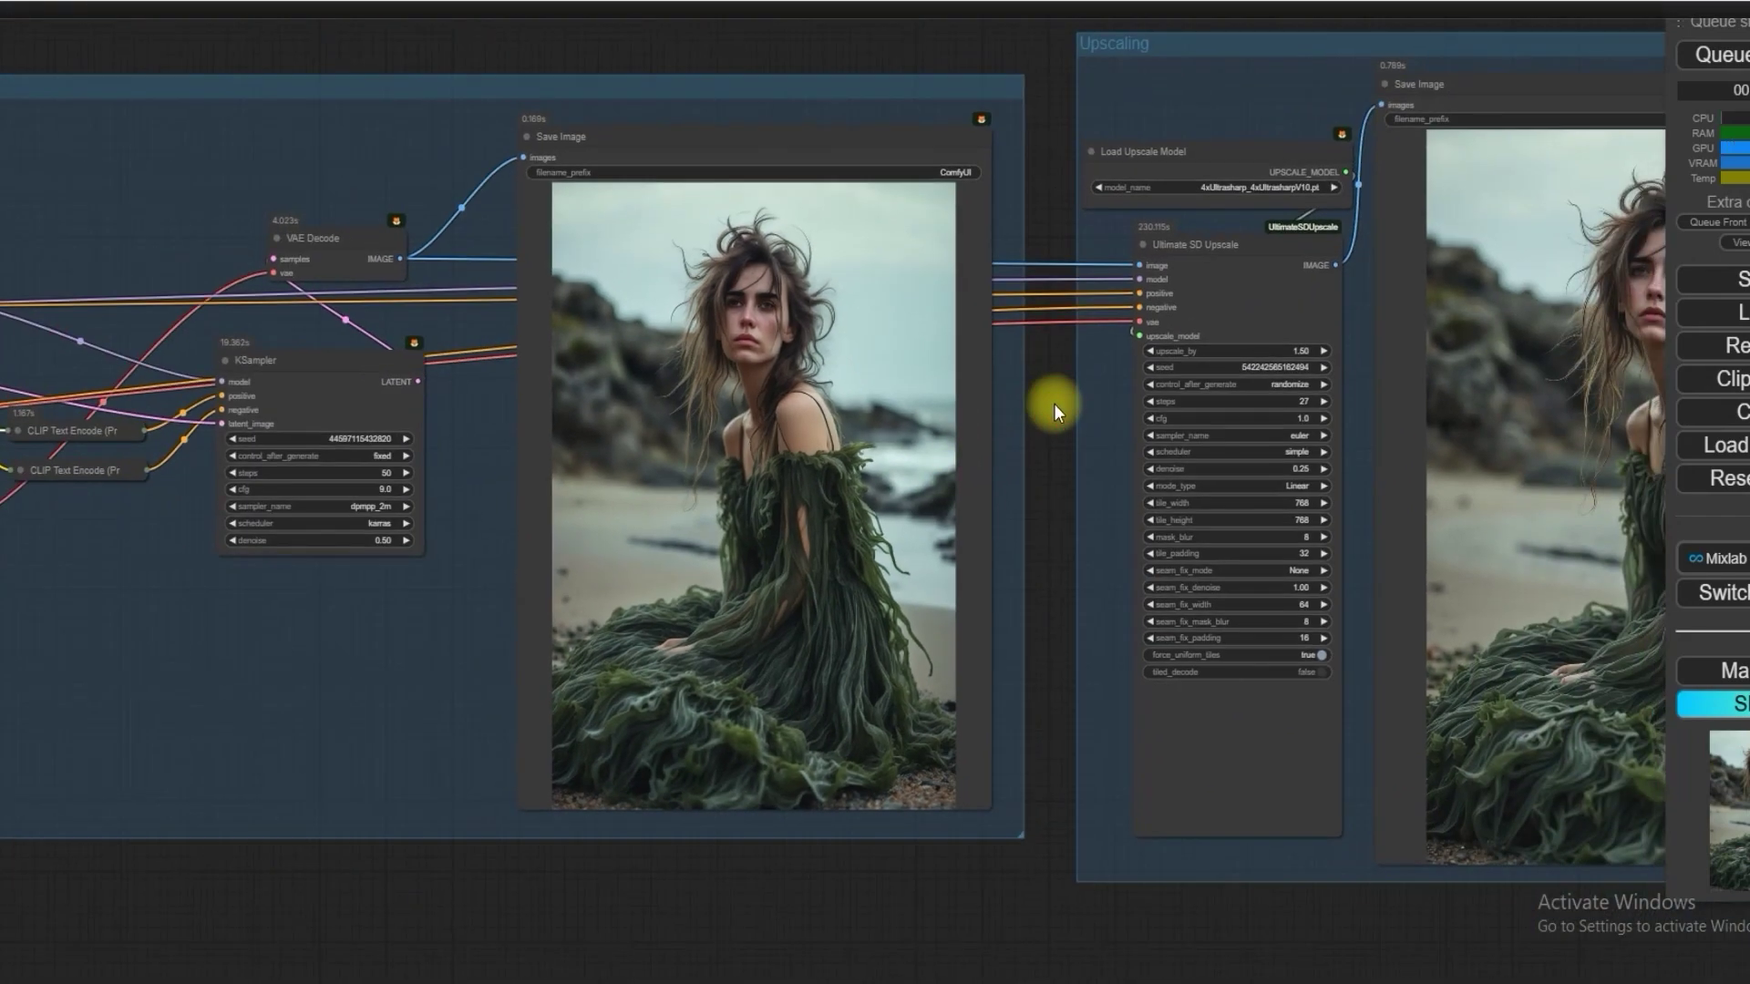
left_click_drag(1054, 403, 304, 362)
scroll(848, 450, "up", 3)
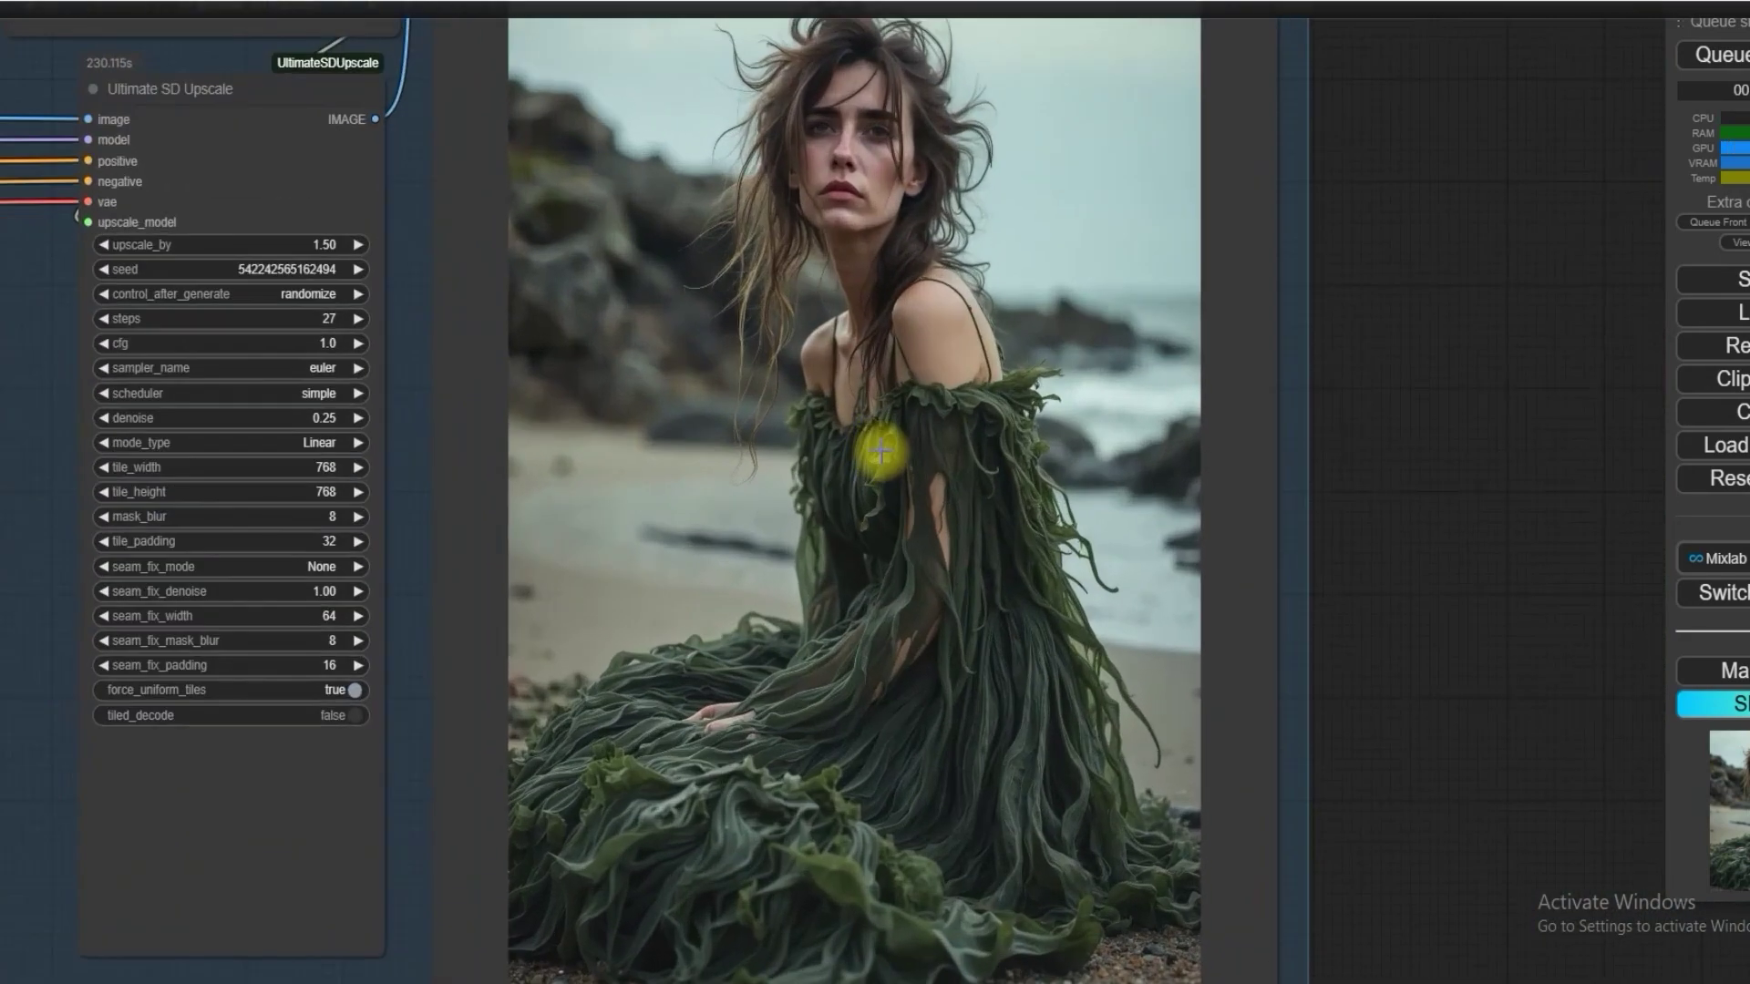
right_click(824, 184)
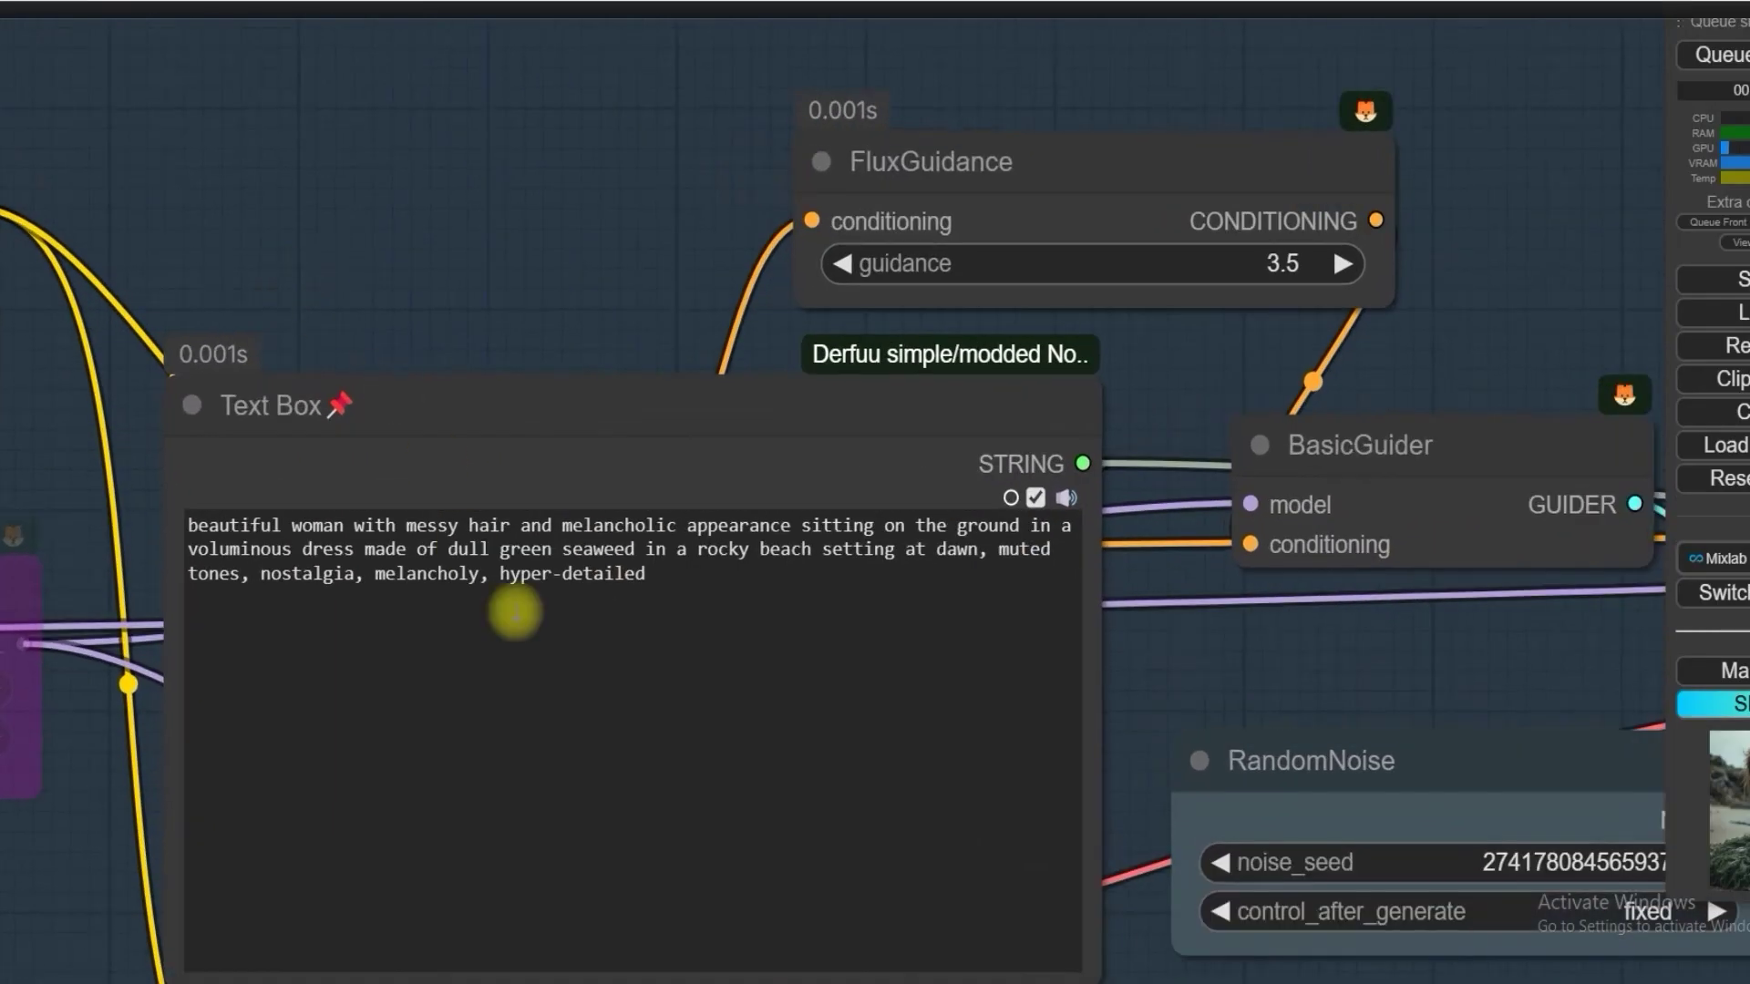
Replace the Flux Text Box prompt with the one beginning "A stunning teenage Swiss girl with flawless model-like facial features" and highlight it to read through.
left_click_drag(750, 626, 67, 408)
type("A stunning teenage Swiss girl with flawless model-like facial features, flawless light pale skin, youthful innocent charm, minimal makeup, and large captivating eyes. She is ecstatic and has a huge maniacal smile. Her eyes are unnaturally large and colorful.")
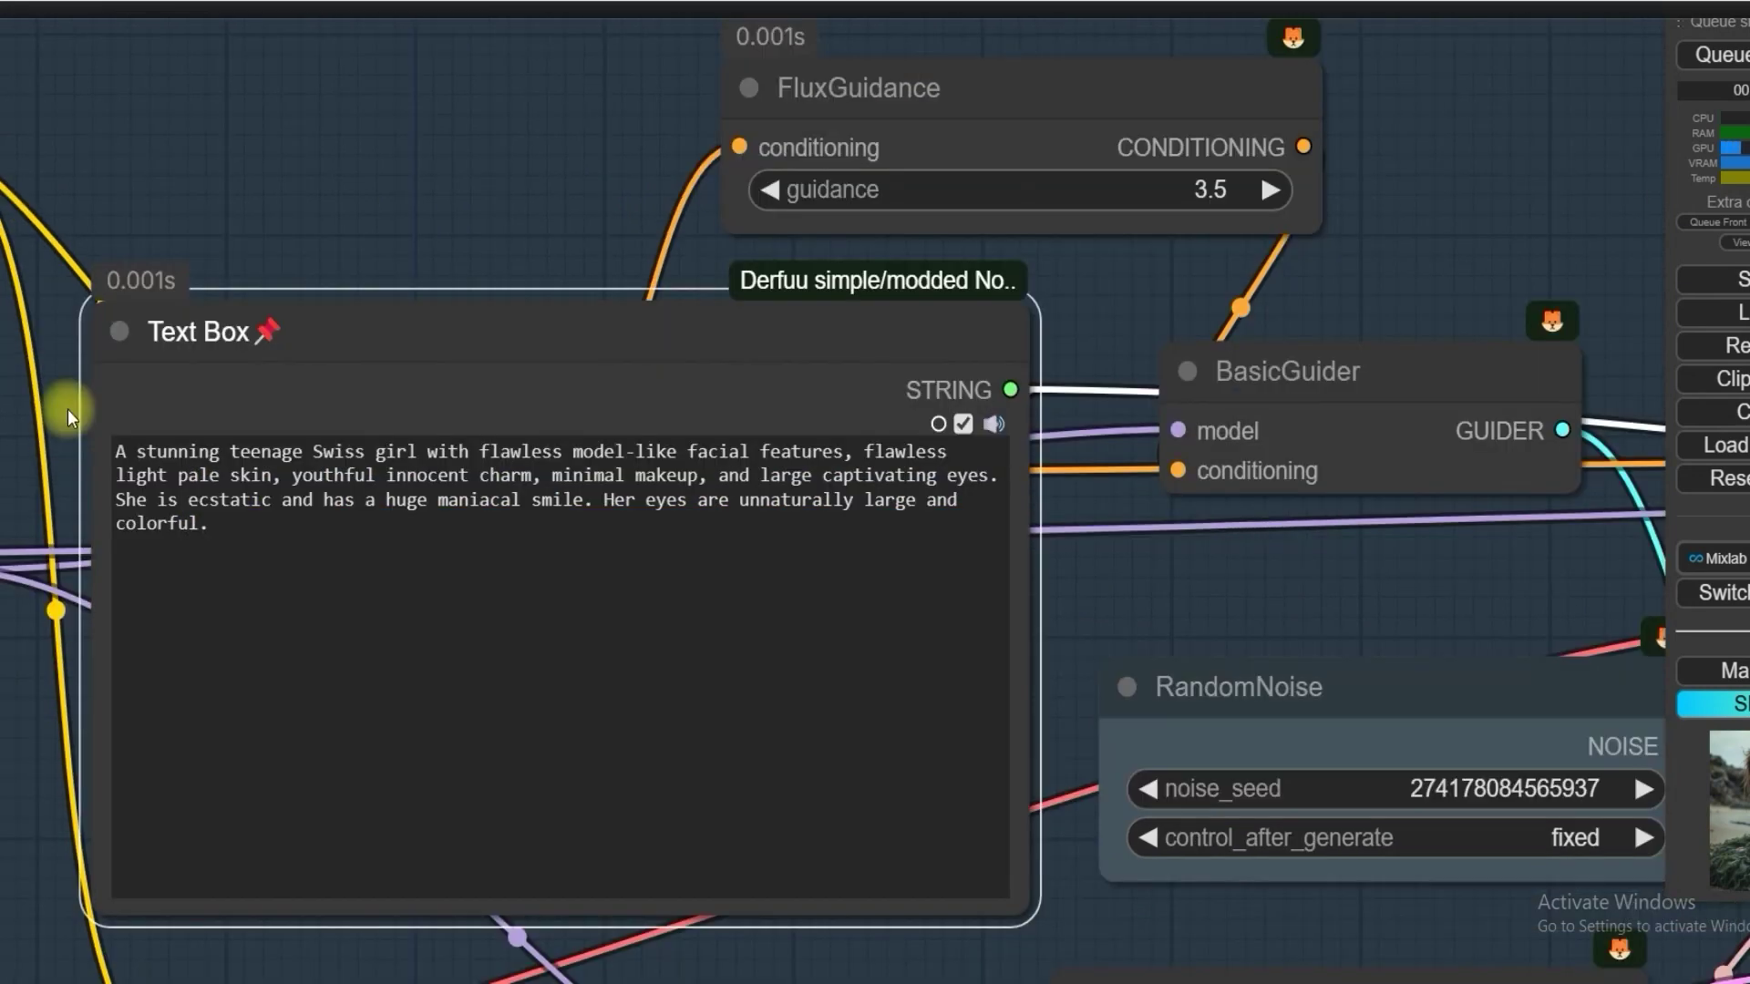
scroll(68, 408, "up", 1)
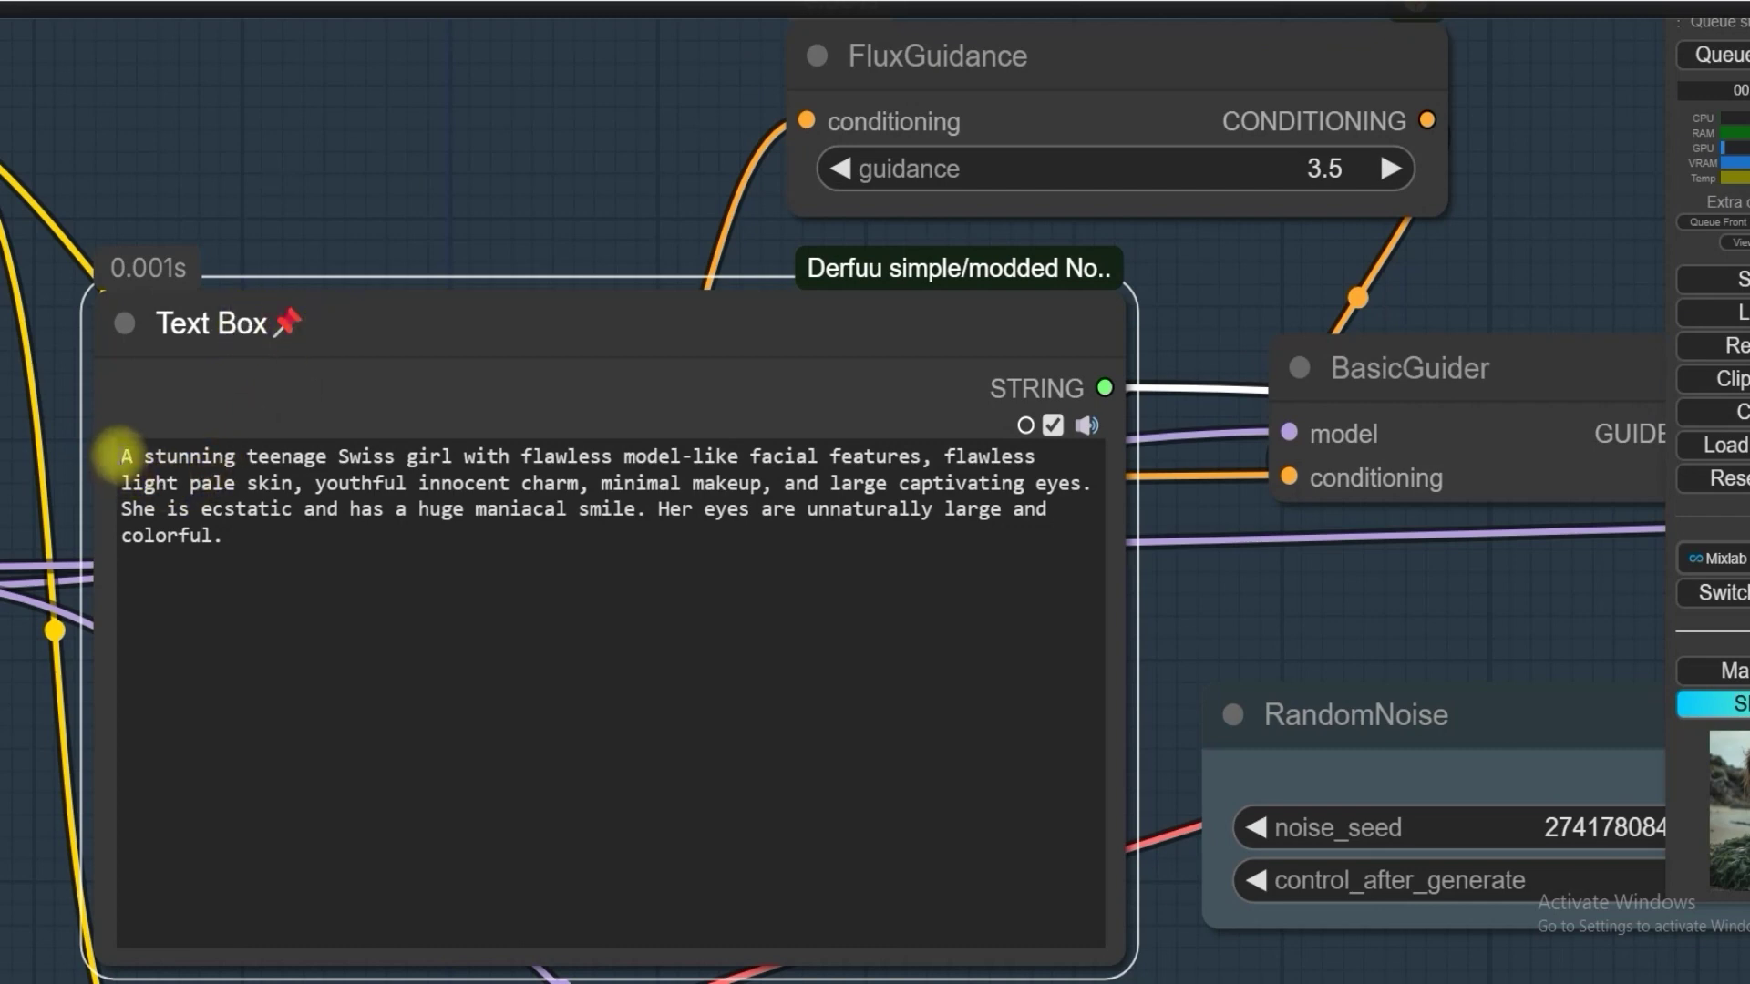
left_click_drag(121, 456, 283, 480)
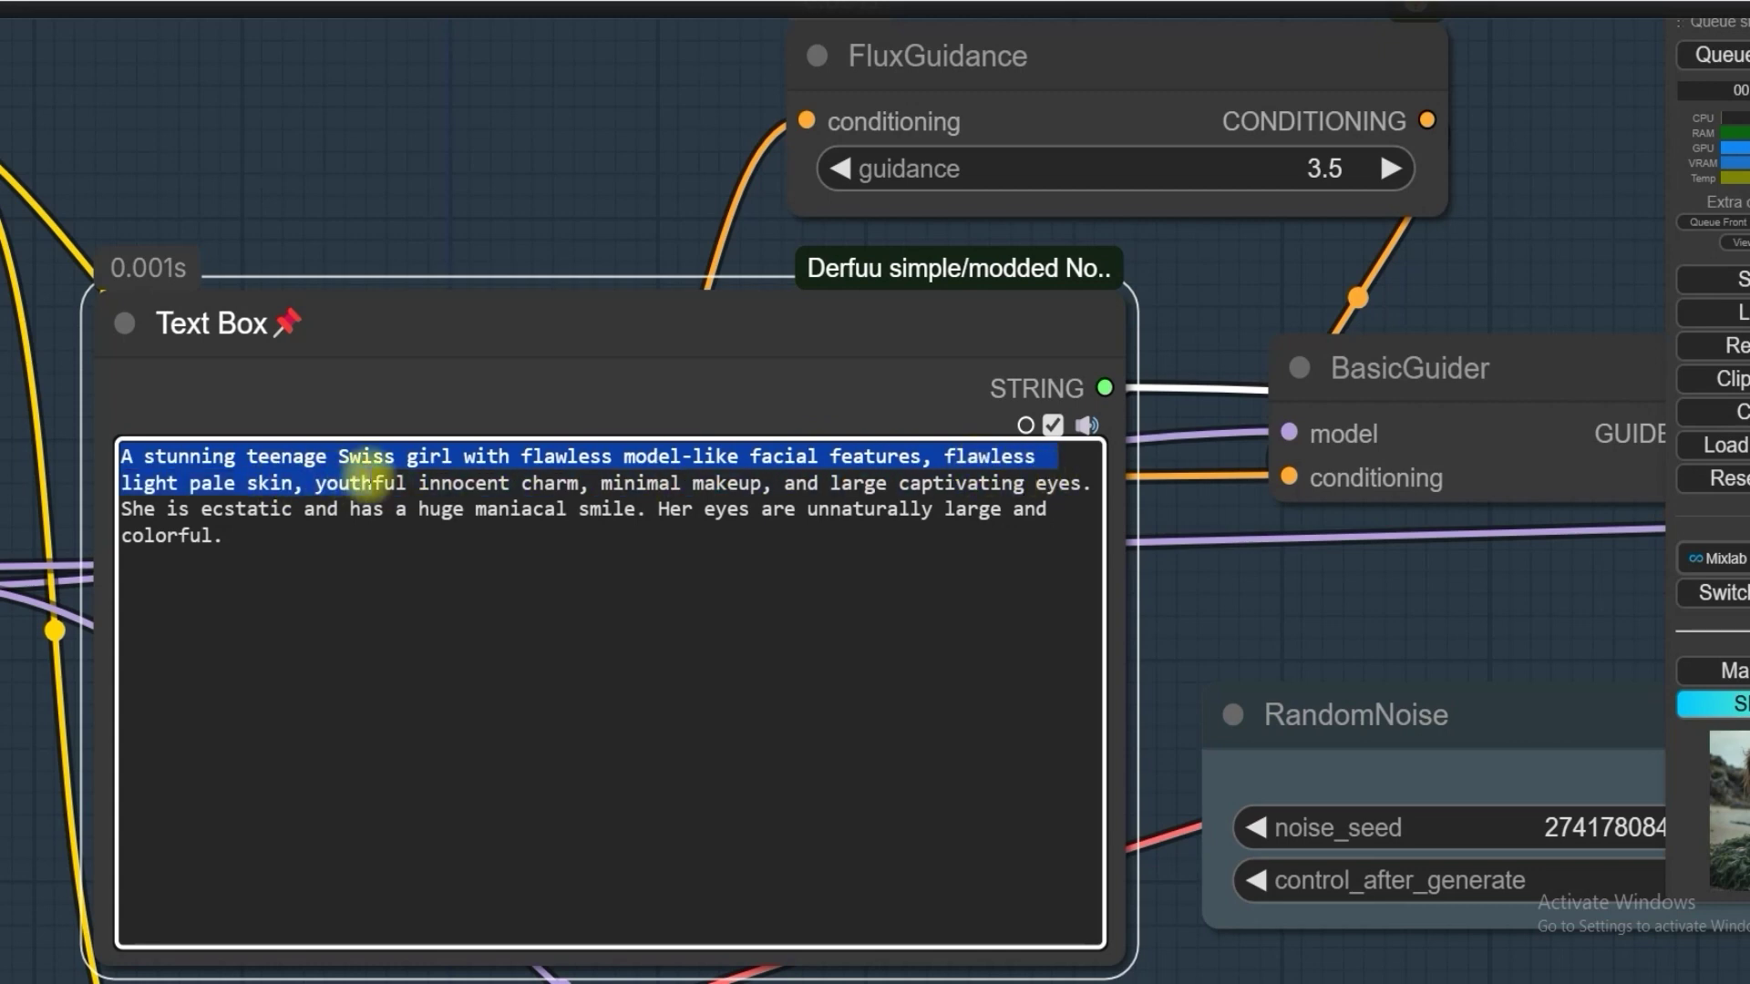
left_click_drag(492, 482, 547, 480)
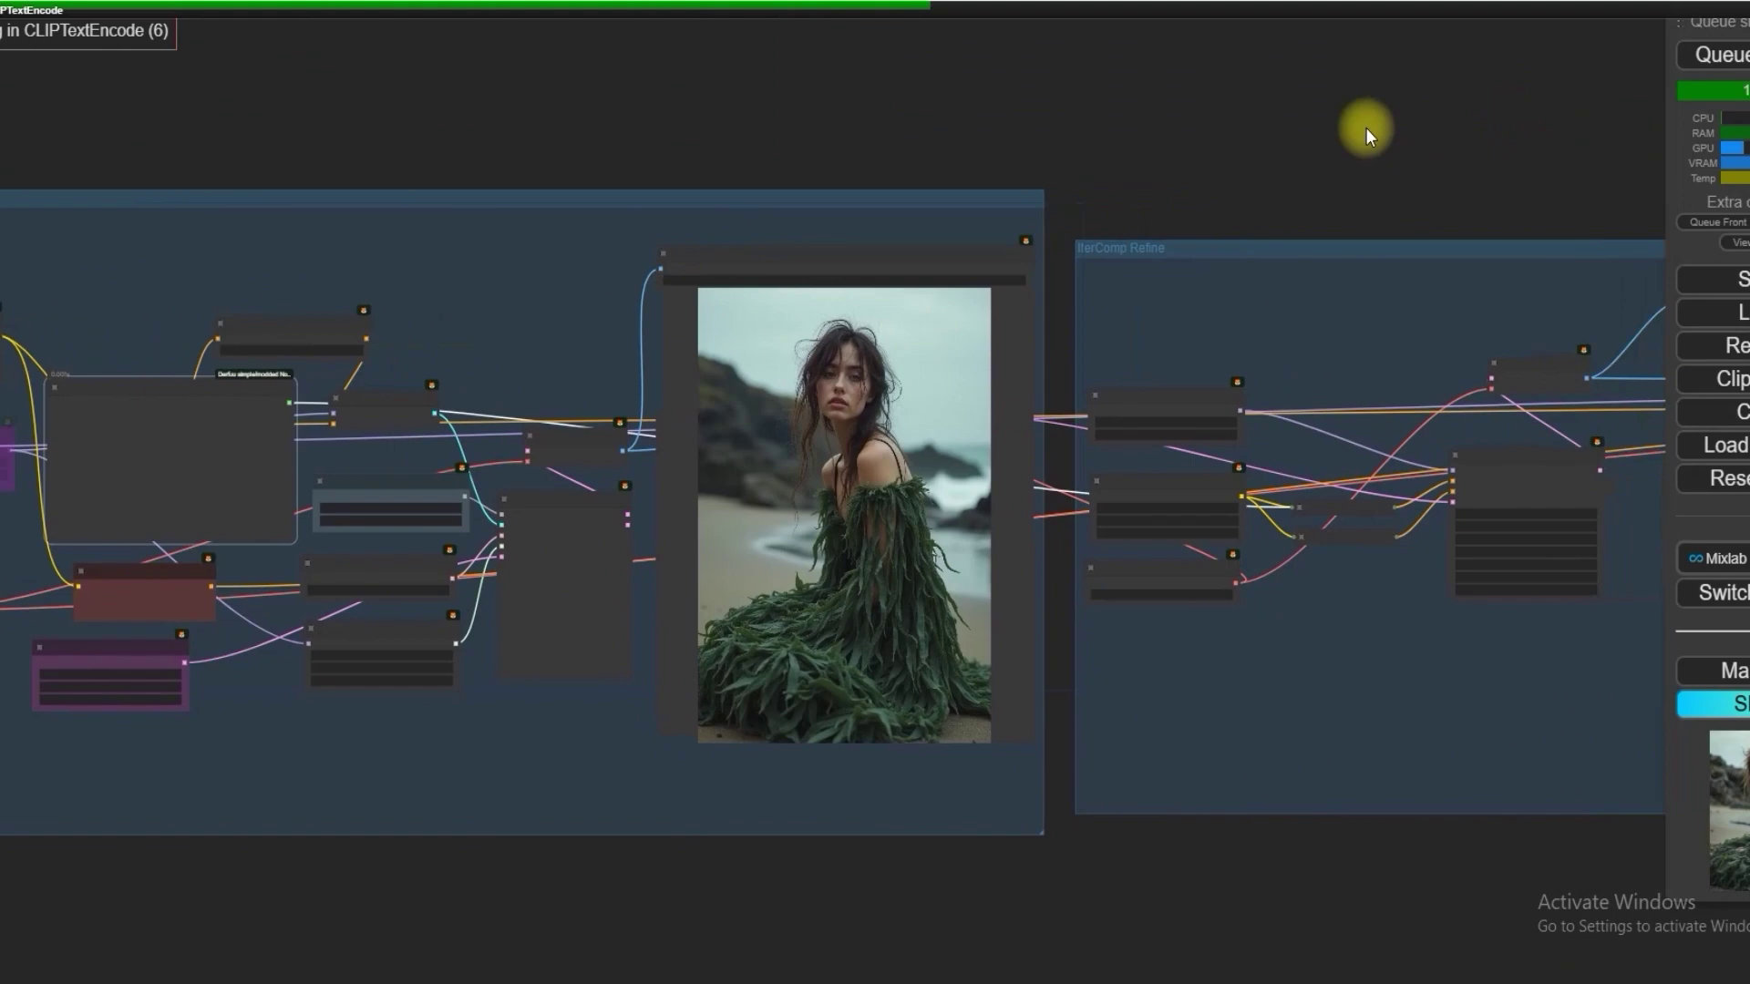
Queue the workflow with the new prompt and view the portraits from the Flux and IterComp Refine groups side by side.
left_click_drag(609, 108, 756, 111)
scroll(668, 529, "up", 5)
scroll(693, 541, "down", 4)
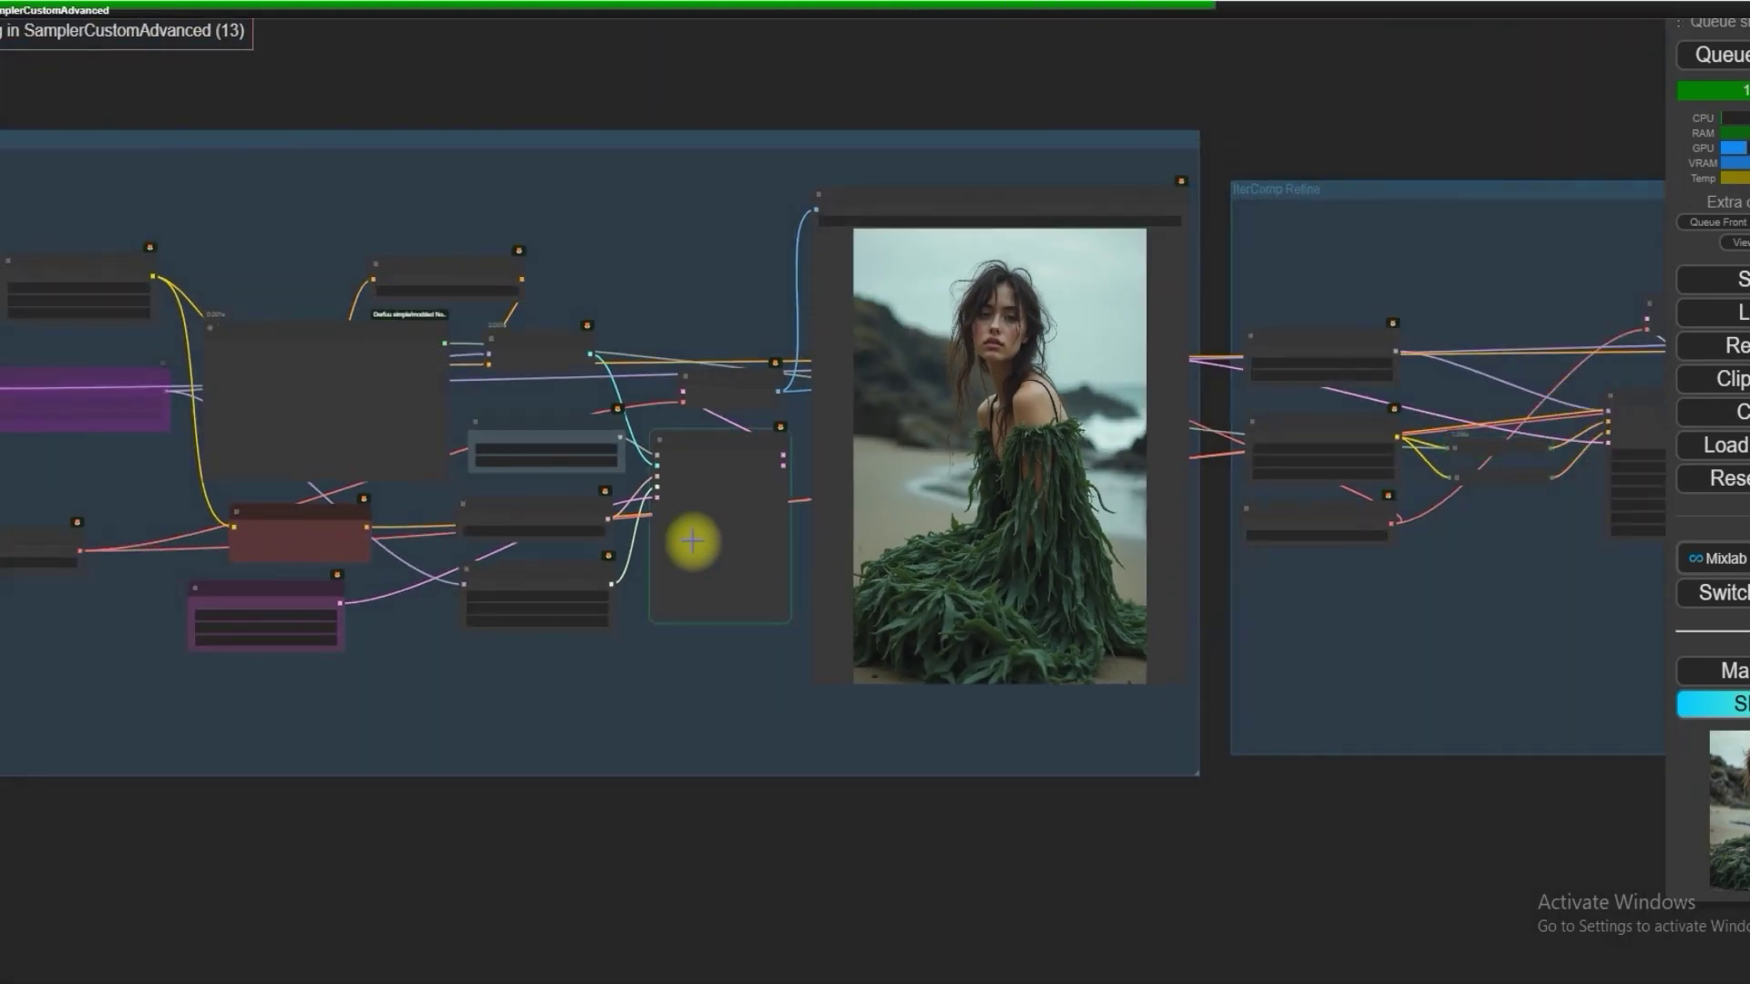
scroll(1124, 105, "down", 2)
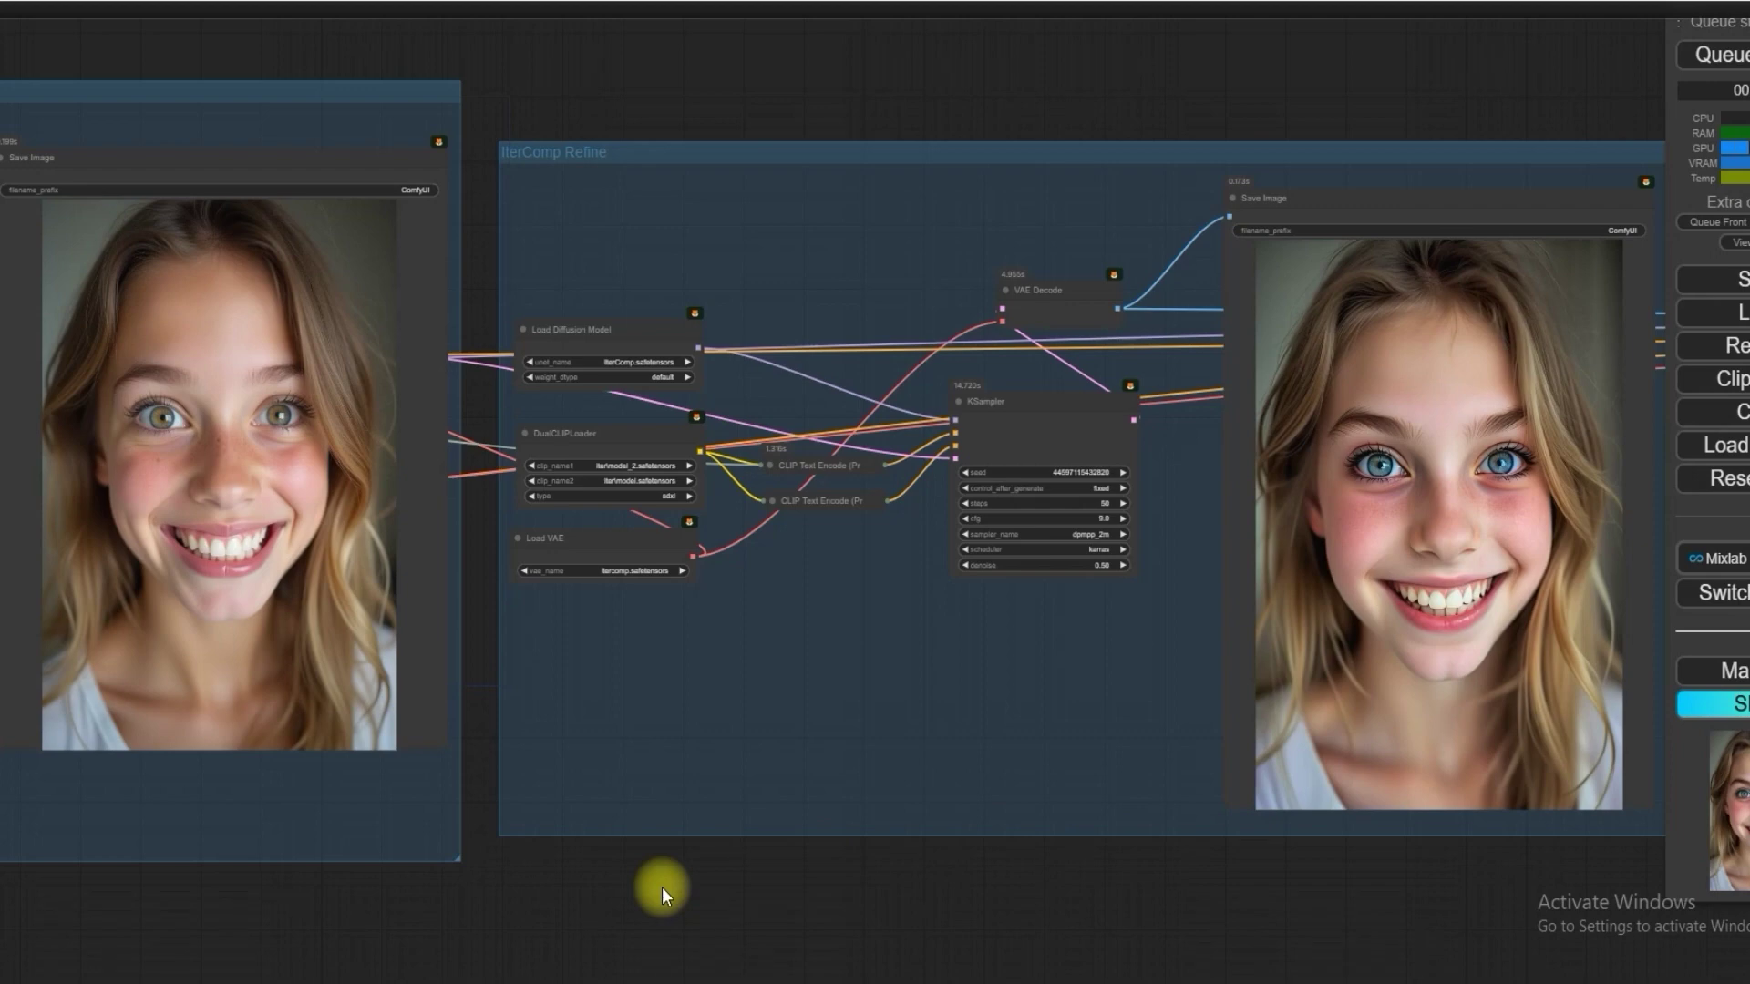
scroll(661, 886, "down", 4)
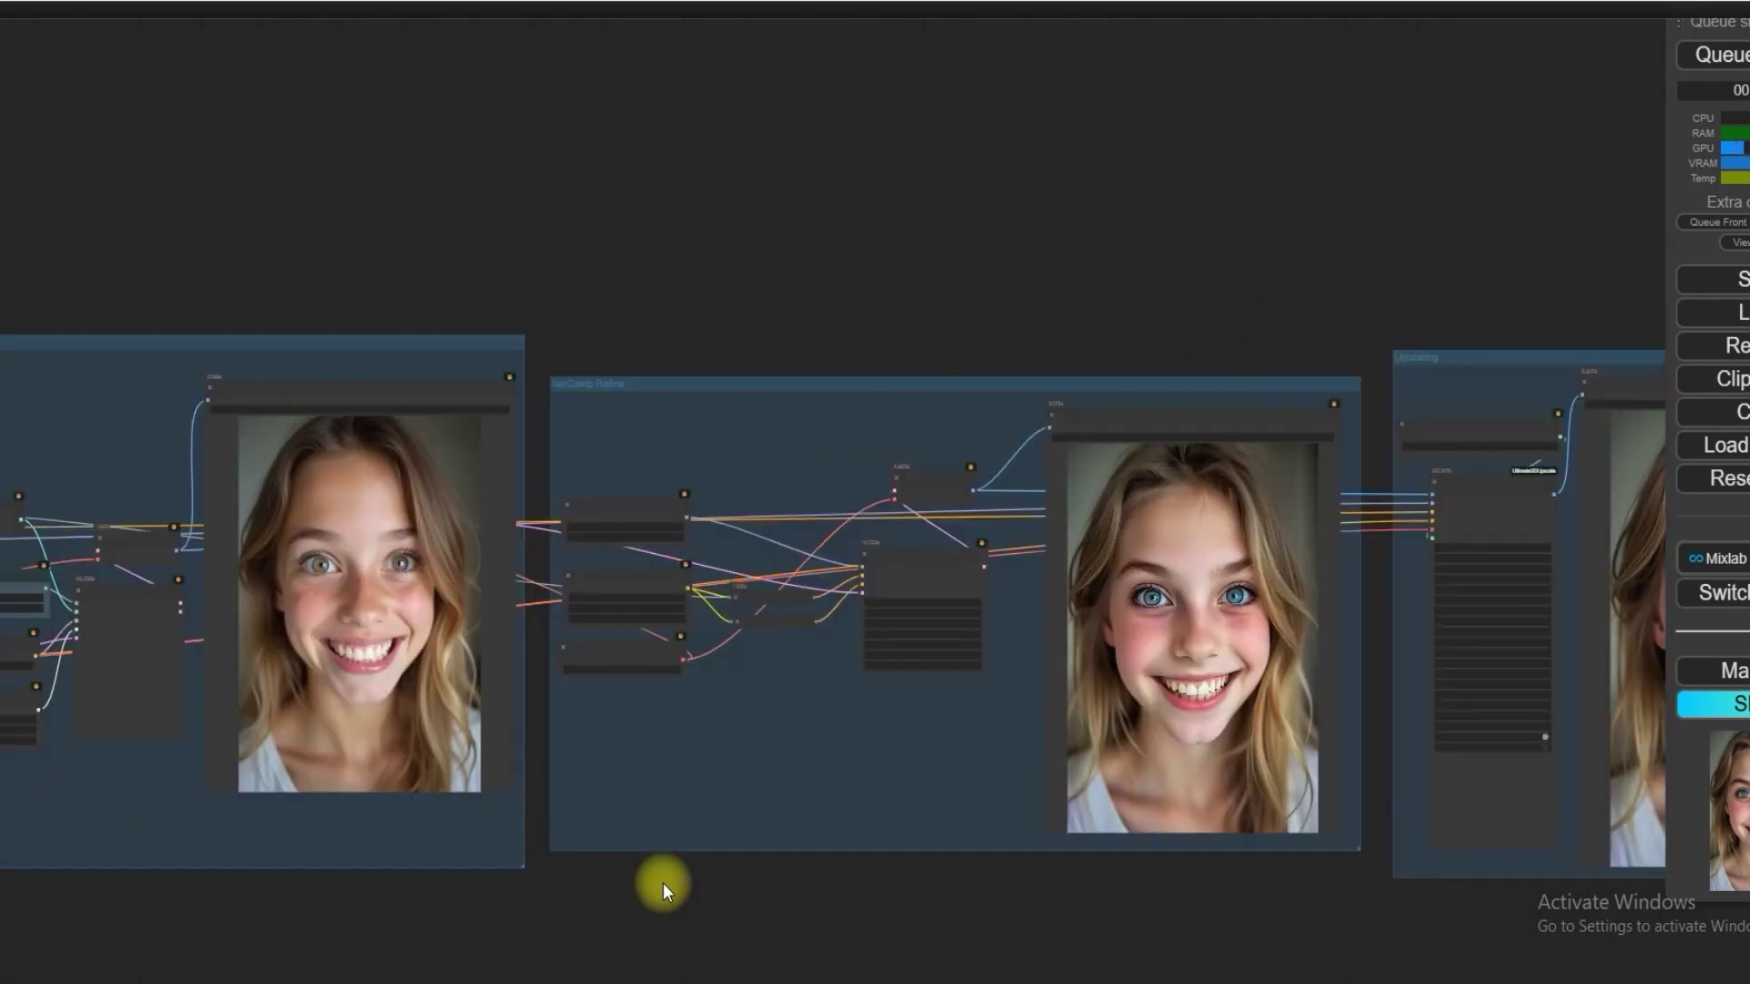